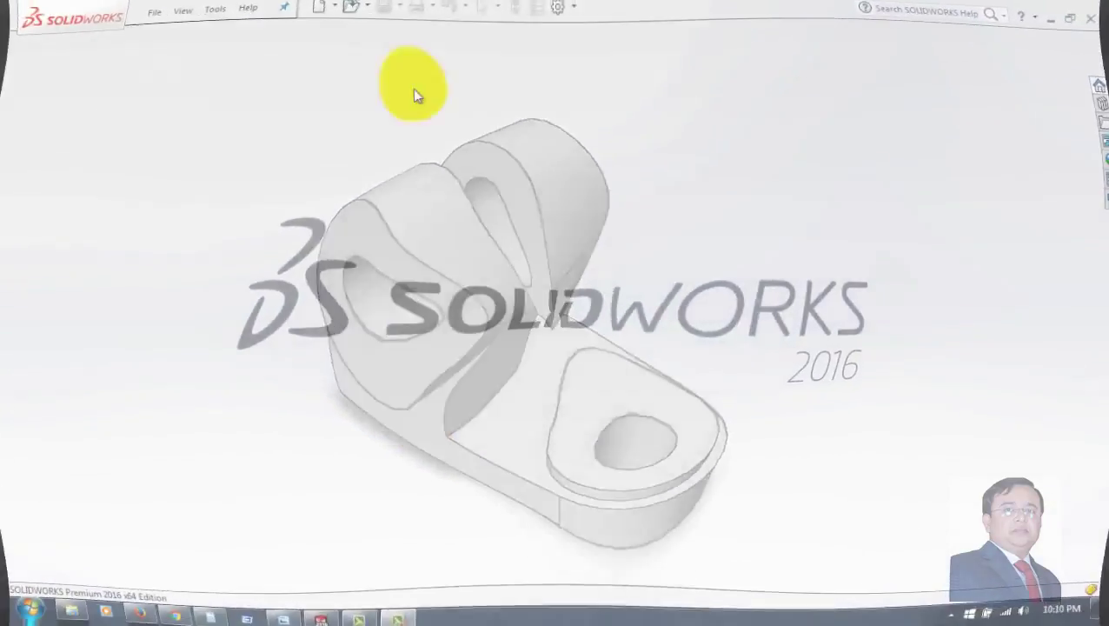
Create a new blank part, Part1, from the Part MM template
click(325, 14)
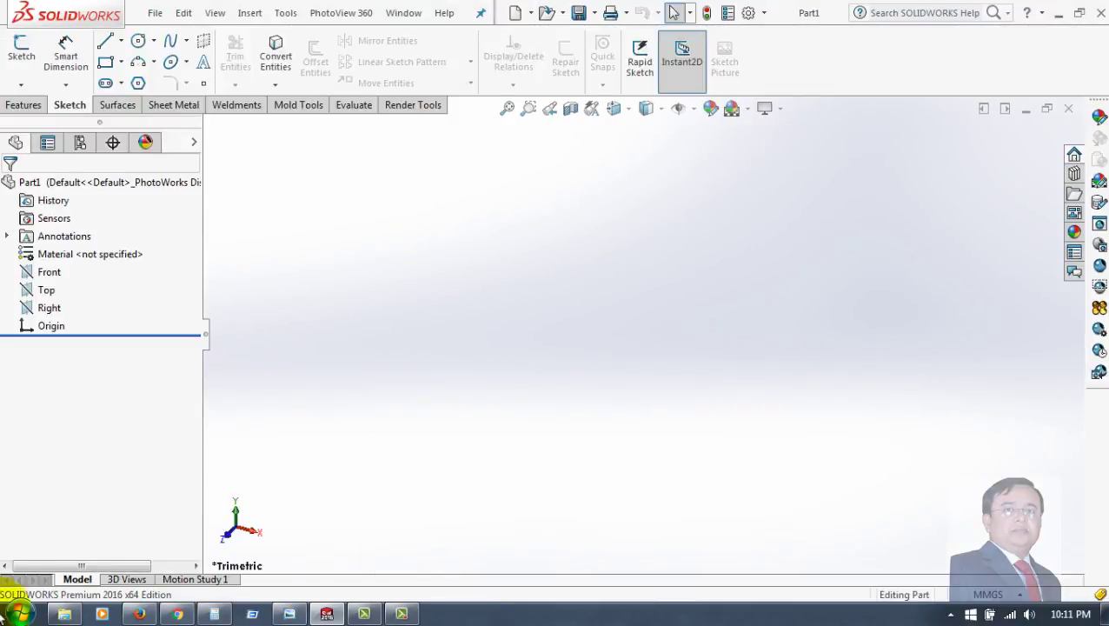
Start a sketch on the Top plane and draw a corner rectangle
click(36, 293)
click(48, 272)
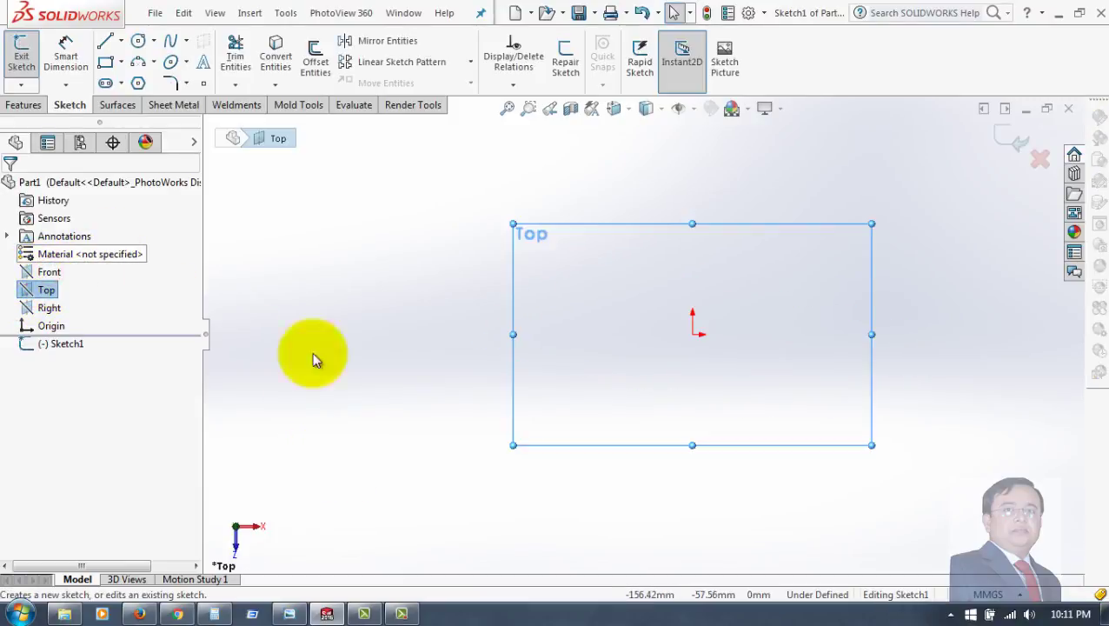
click(106, 62)
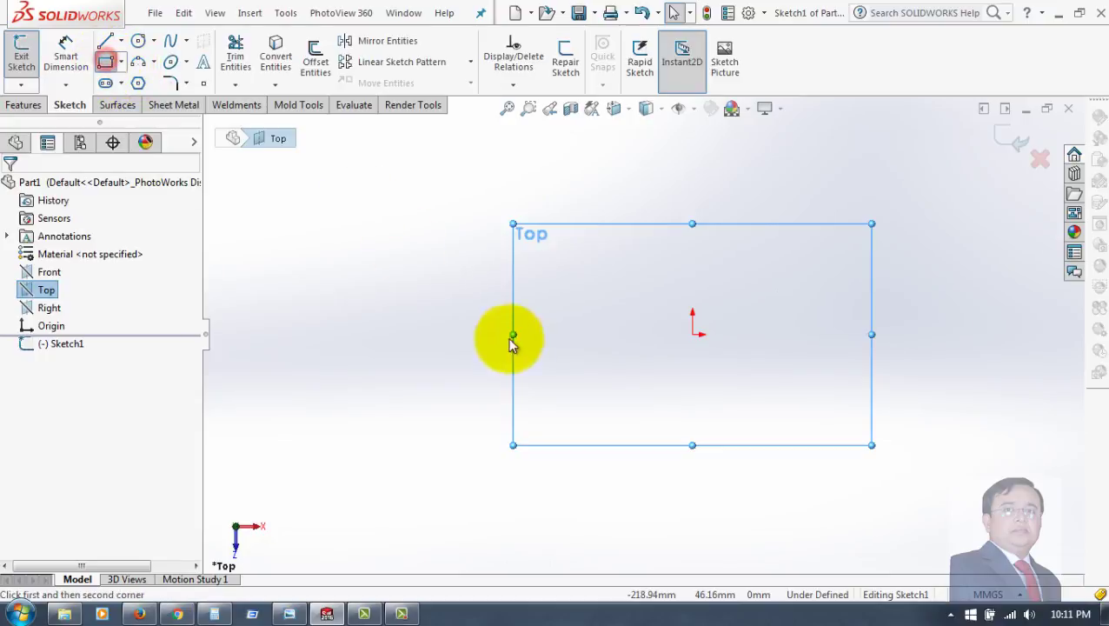
click(528, 272)
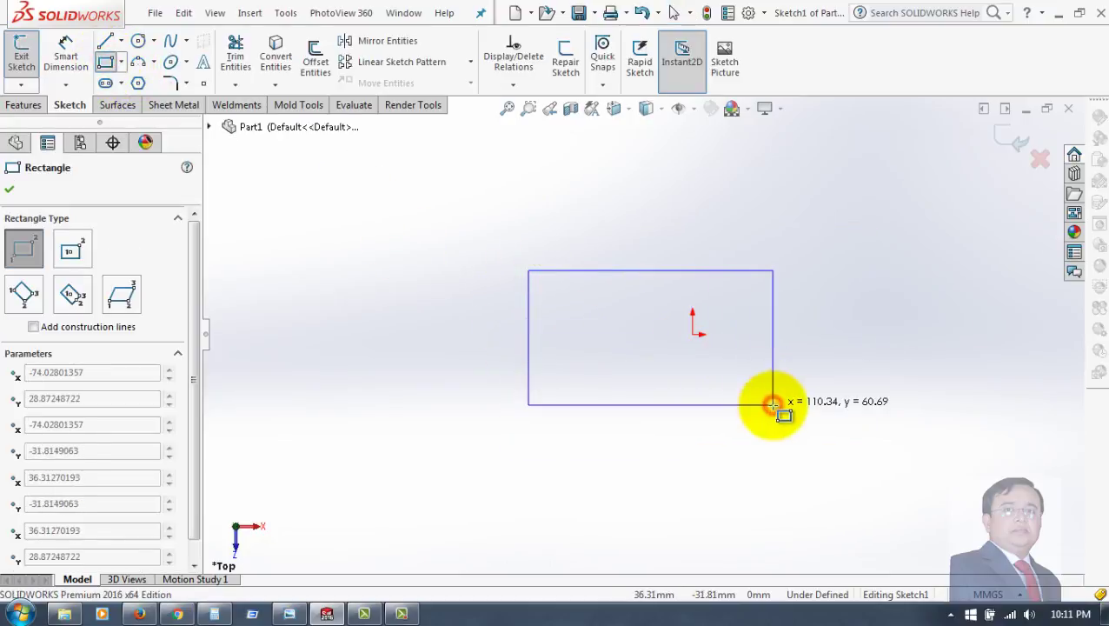
click(773, 404)
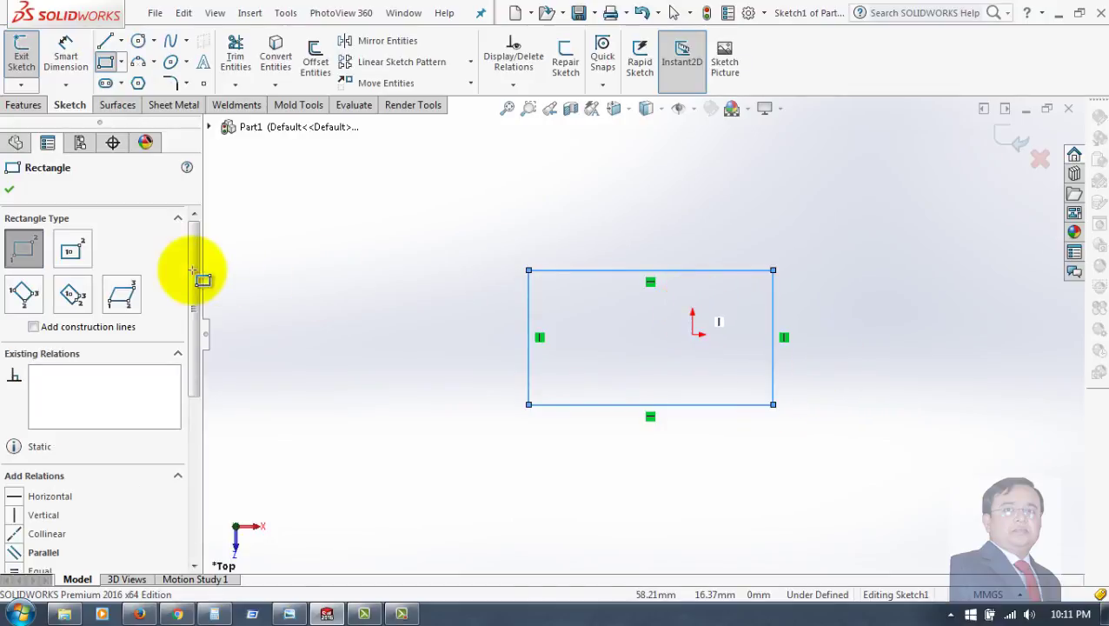
Dimension the rectangle 125 mm wide and 60 mm tall
click(62, 51)
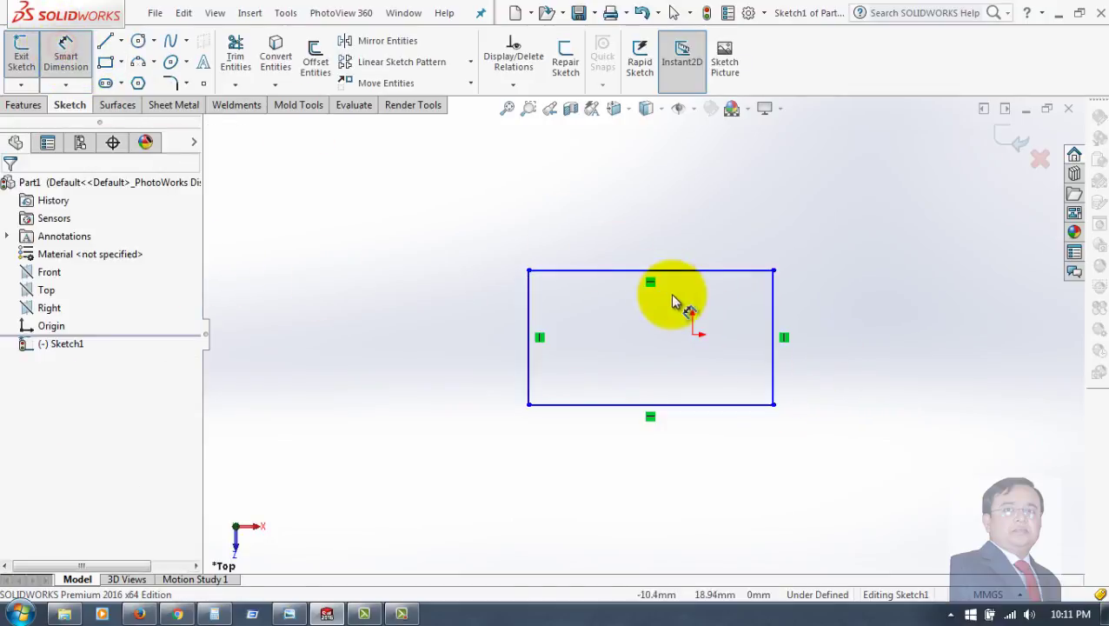
click(572, 273)
click(606, 183)
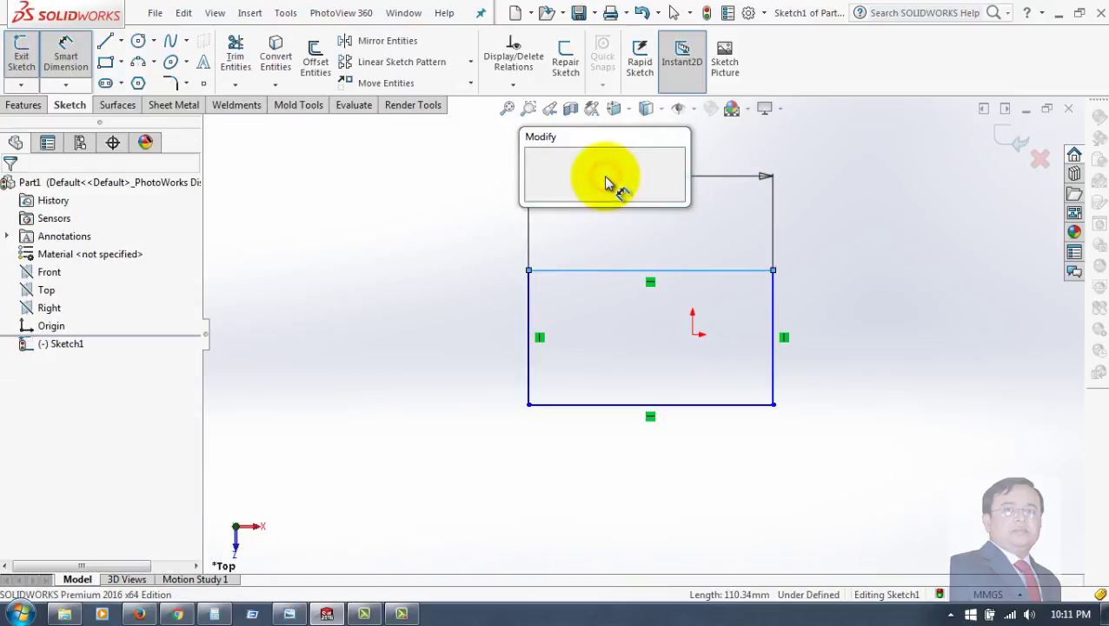
text(125)
key(Return)
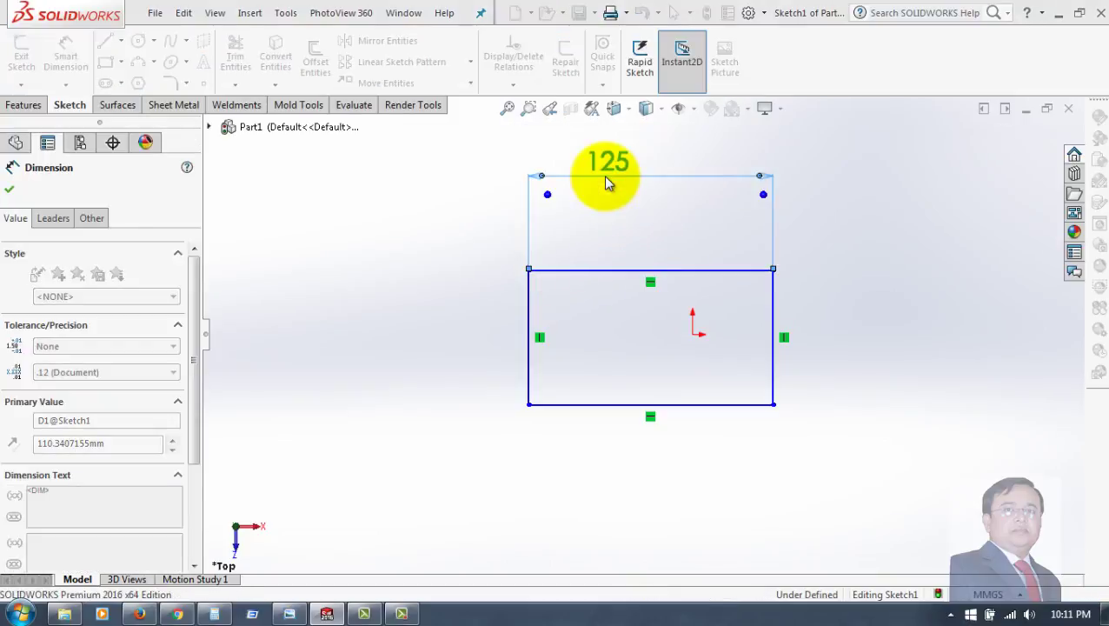
click(534, 382)
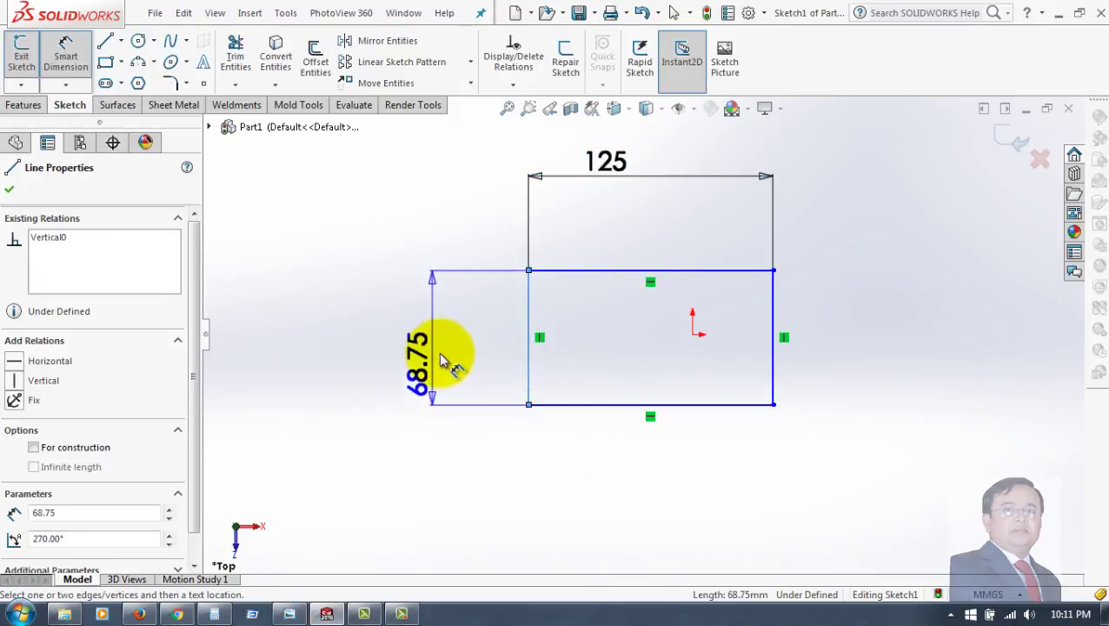
click(445, 365)
text(60)
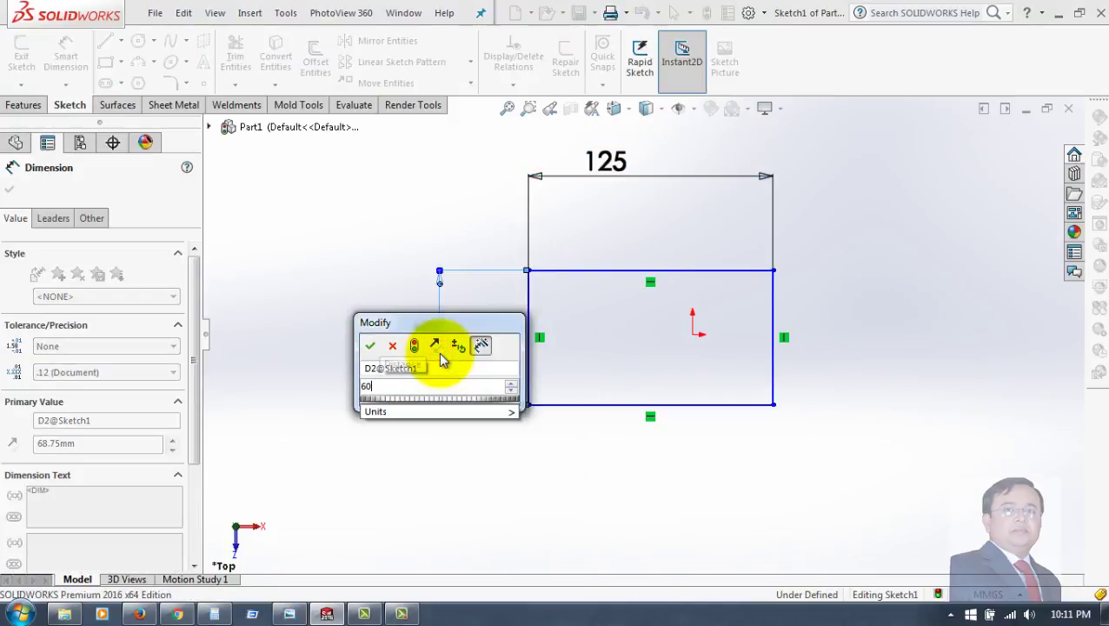
key(Return)
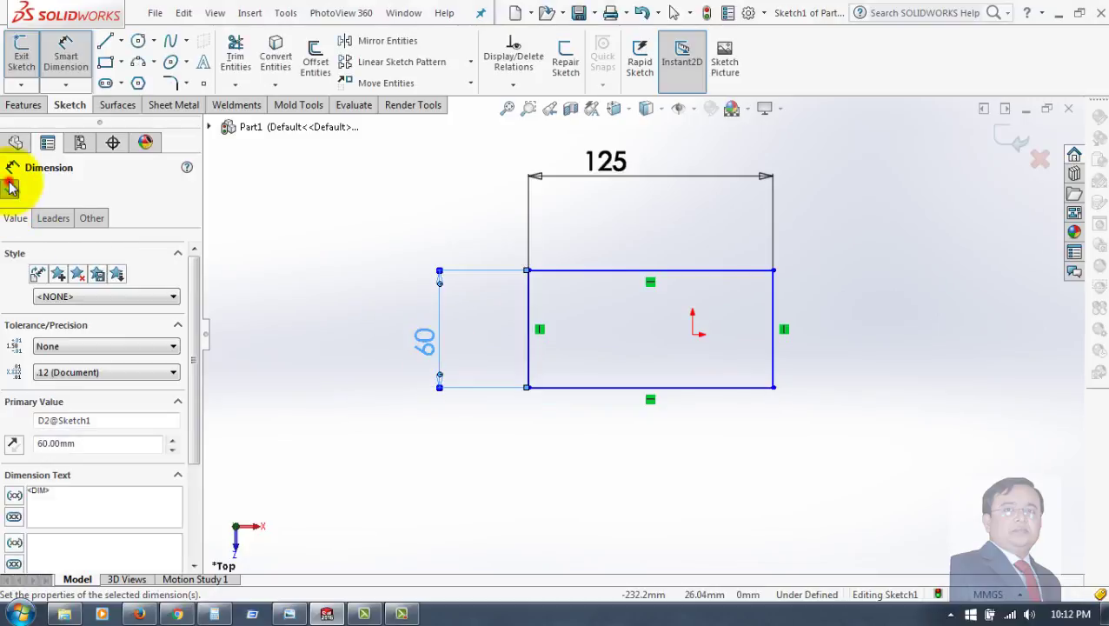
click(11, 188)
Make the rectangle's lower-right corner coincident with the origin
scroll(632, 458, down, 2)
click(635, 464)
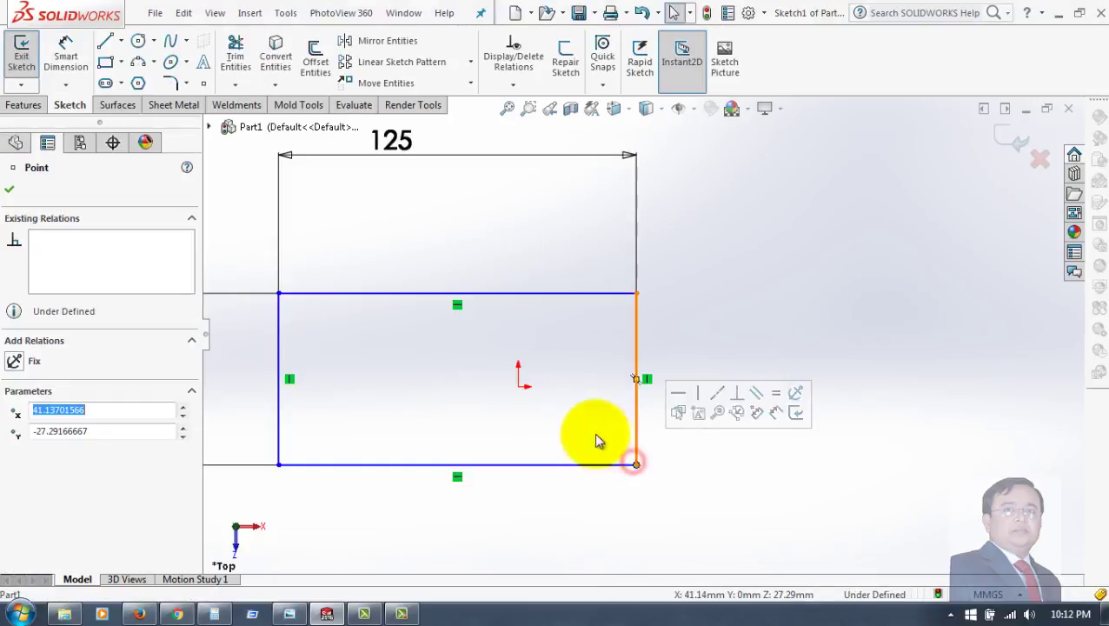
ctrl+click(517, 389)
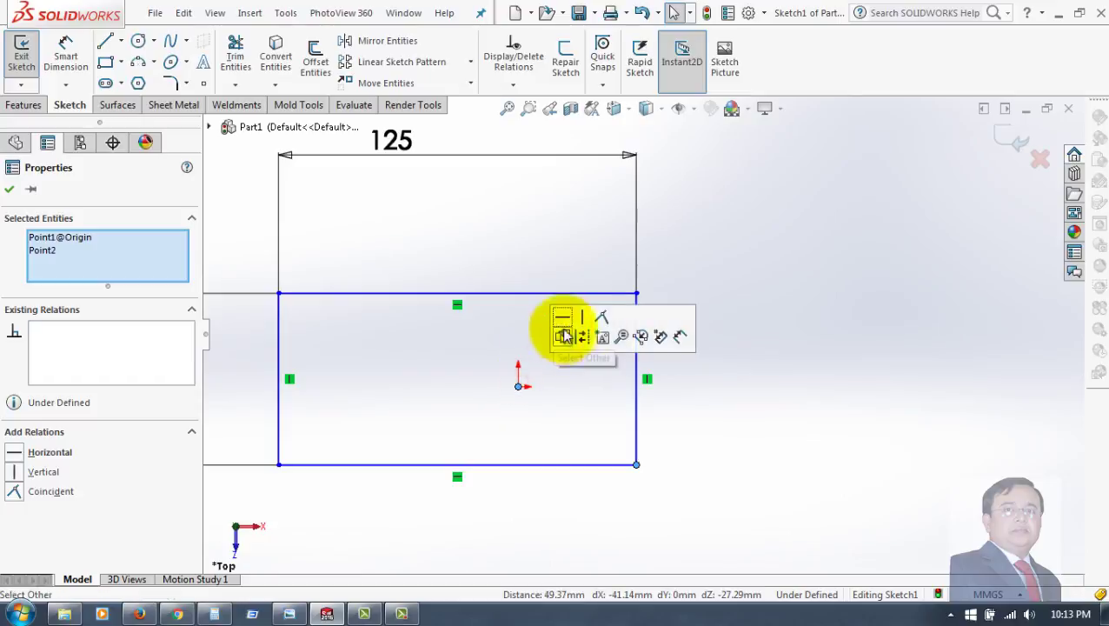
click(601, 316)
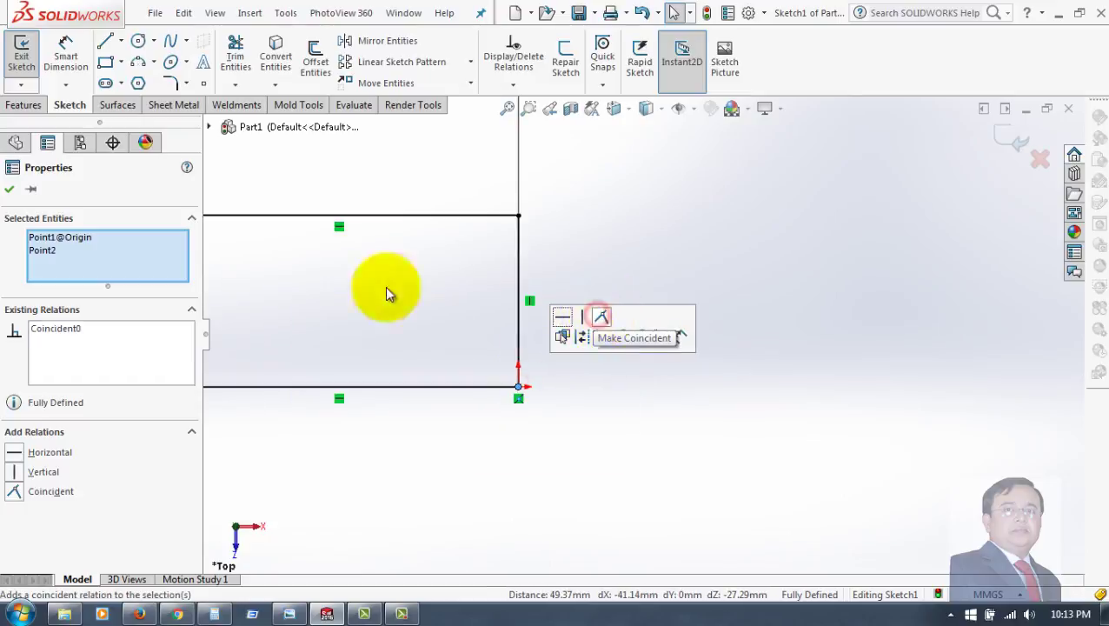
click(10, 189)
scroll(706, 392, up, 2)
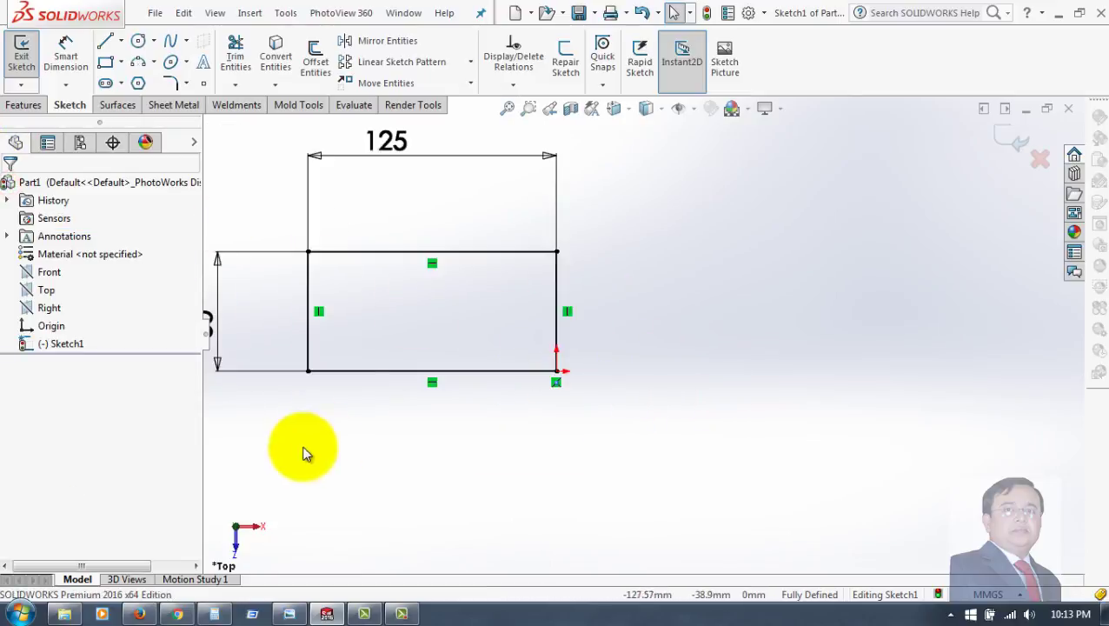
scroll(330, 434, up, 2)
scroll(419, 379, down, 2)
scroll(420, 379, down, 1)
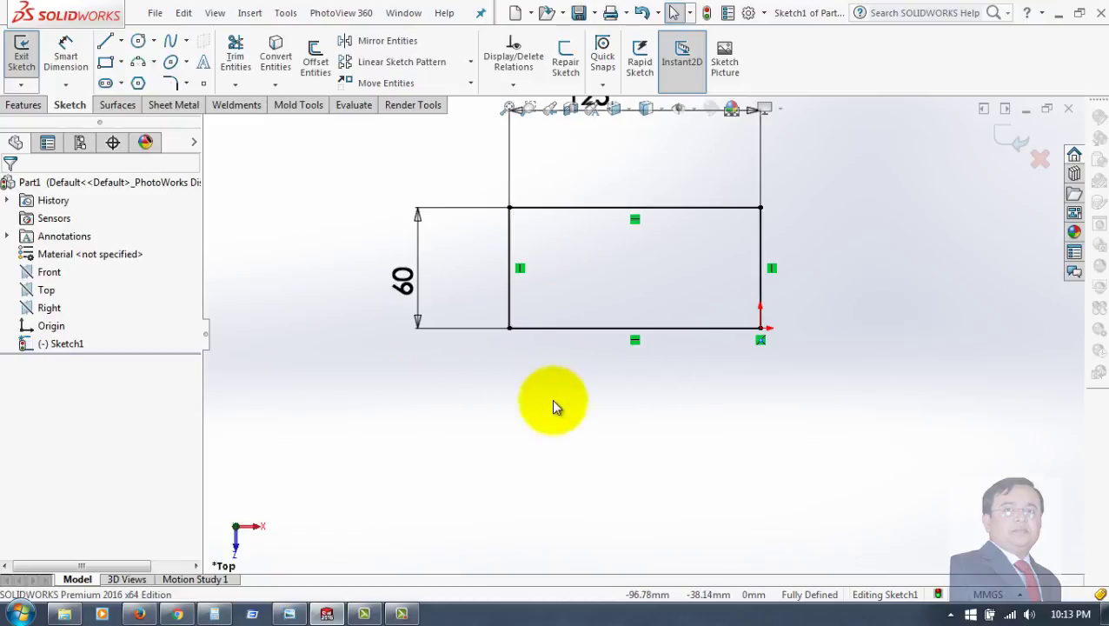
Extrude Sketch1 to a 15 mm depth, creating Boss-Extrude1
click(22, 105)
click(28, 56)
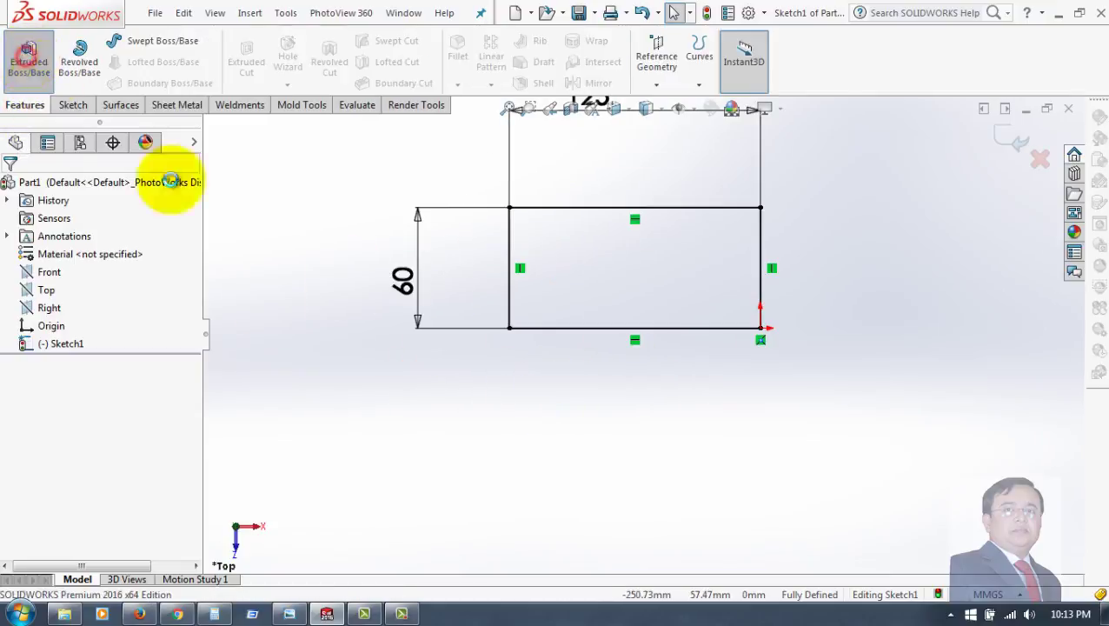
click(116, 344)
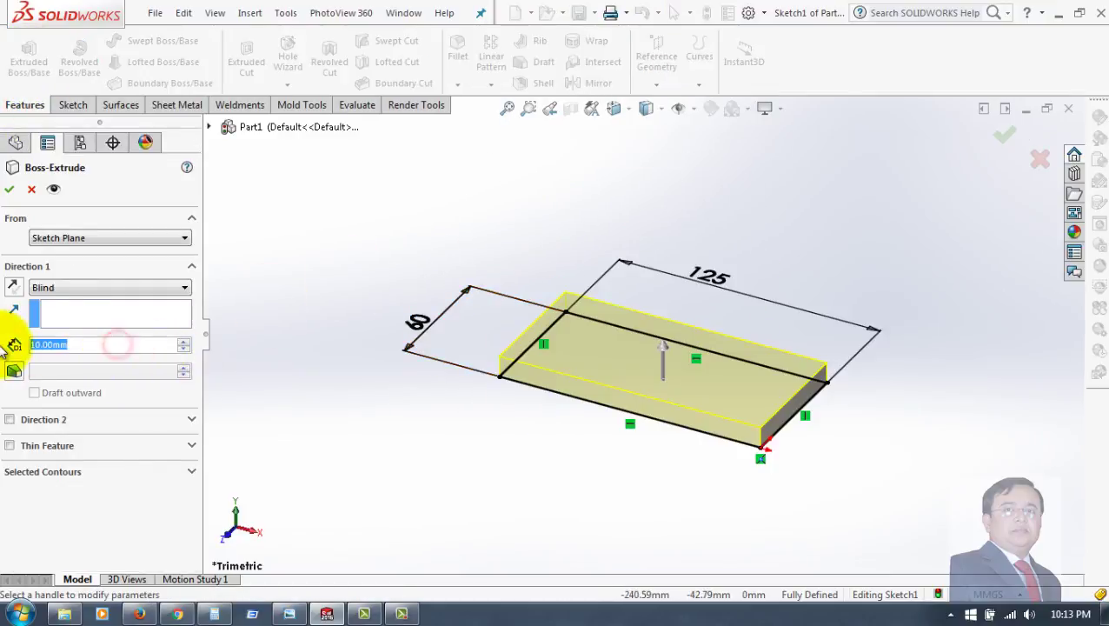
text(15)
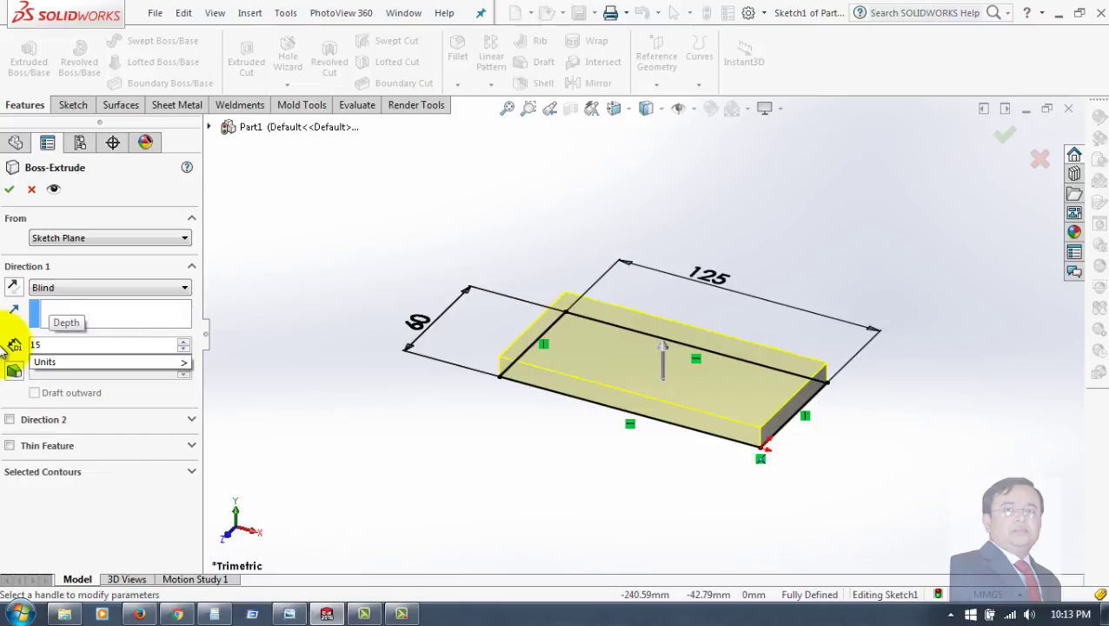
key(Return)
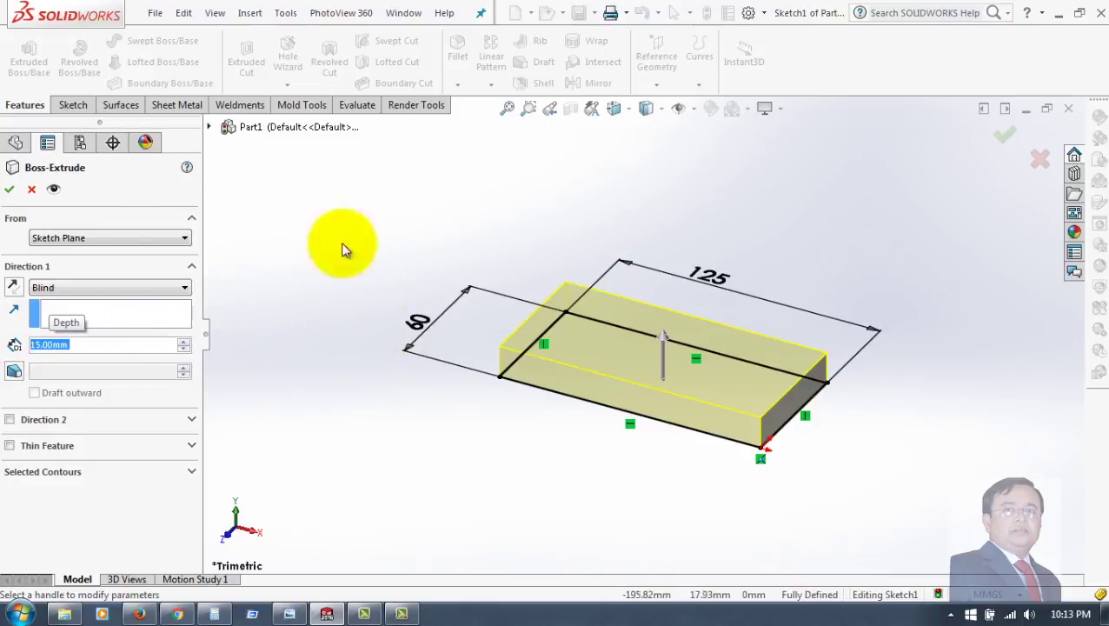
click(10, 189)
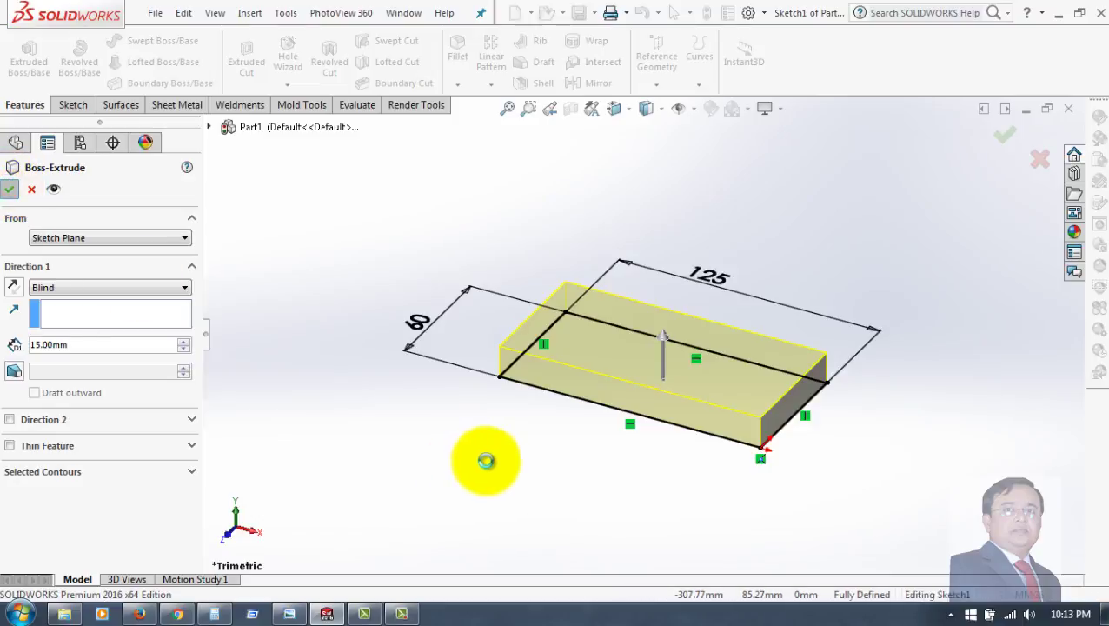
click(764, 441)
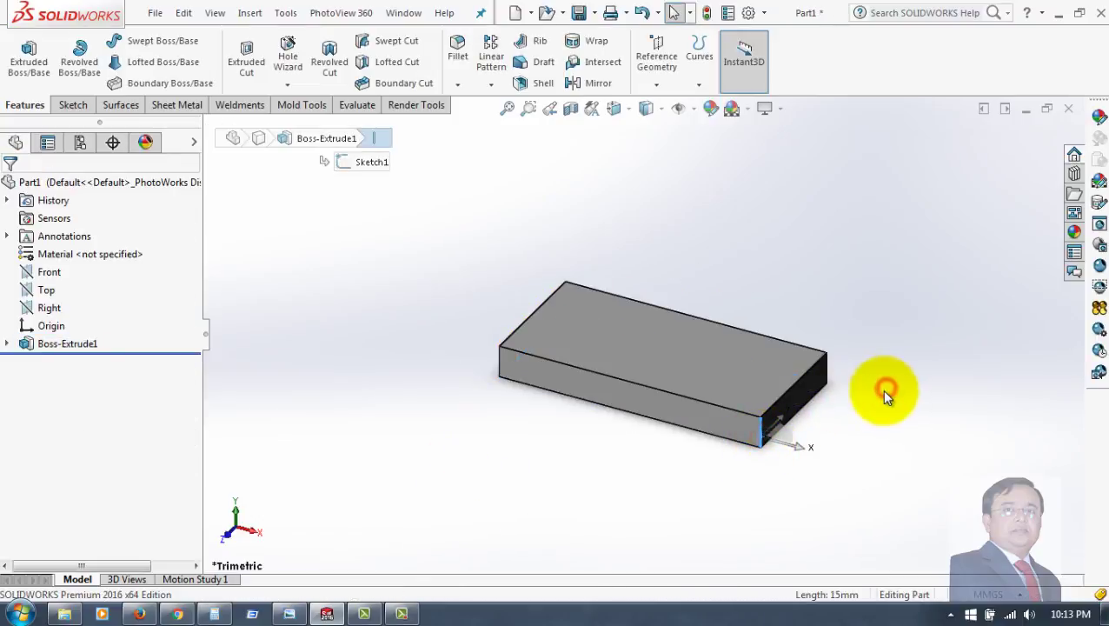
key(f)
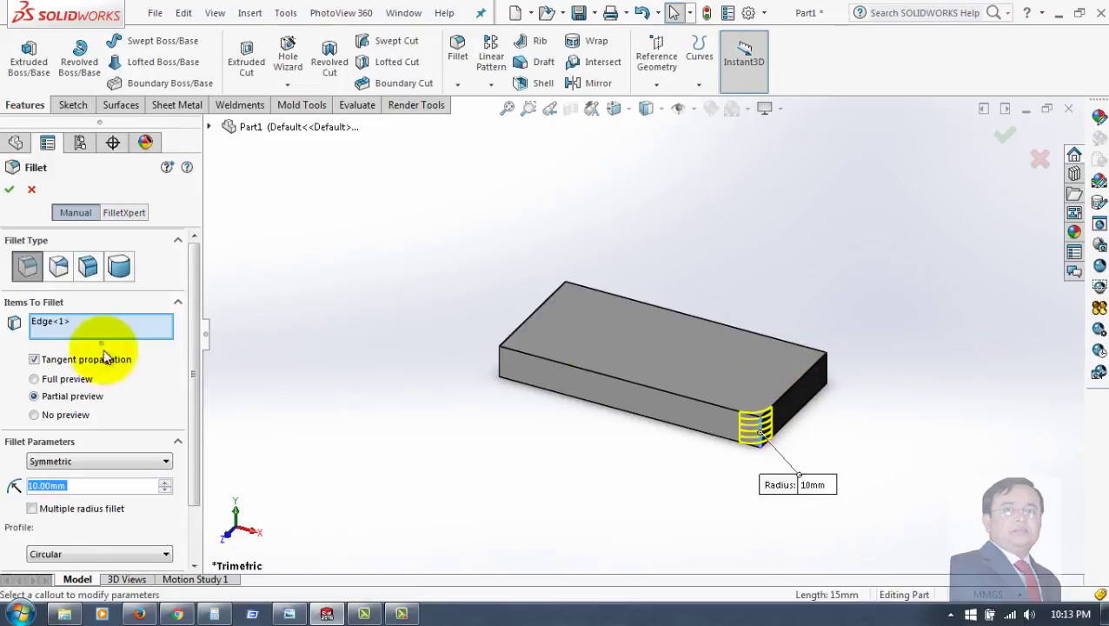
text(3)
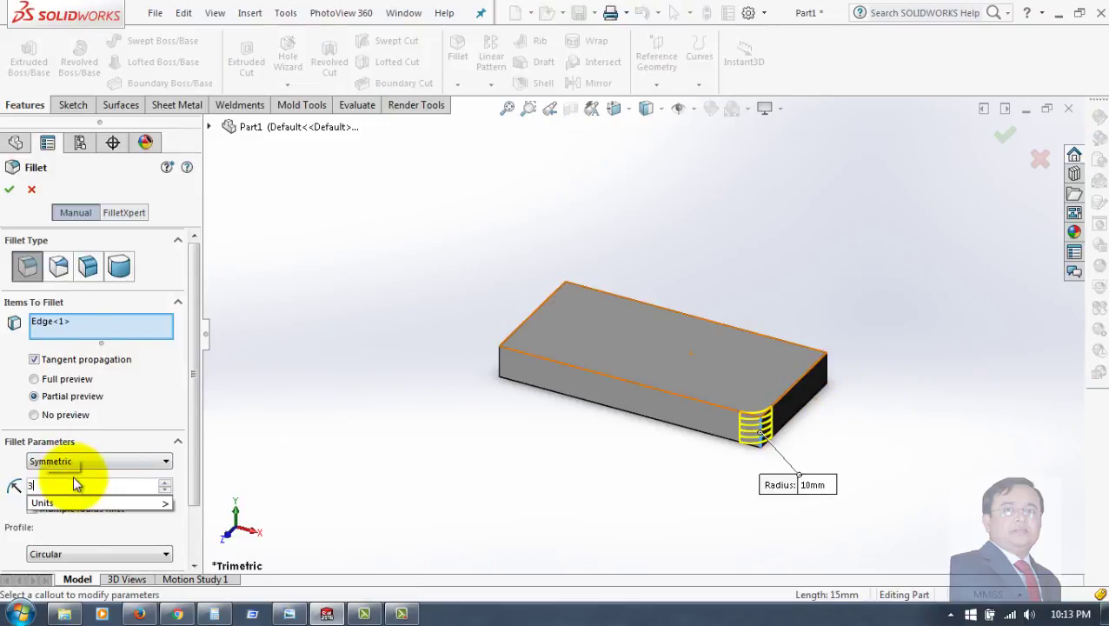
text(0)
key(Return)
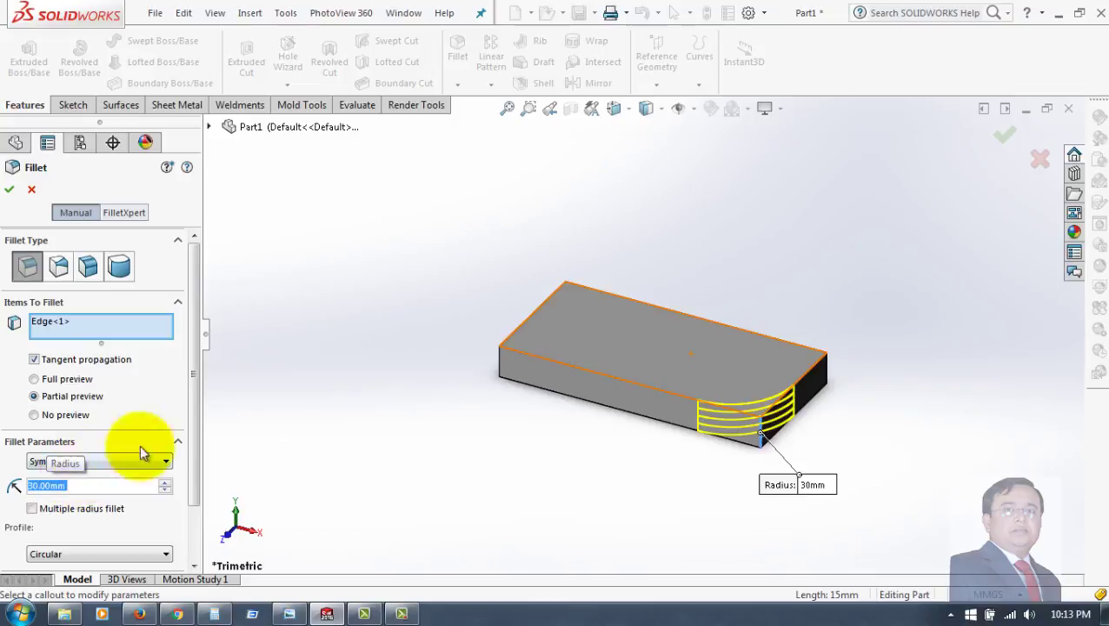
mouse_move(892, 376)
middle_down()
mouse_move(834, 475)
mouse_move(752, 477)
middle_up()
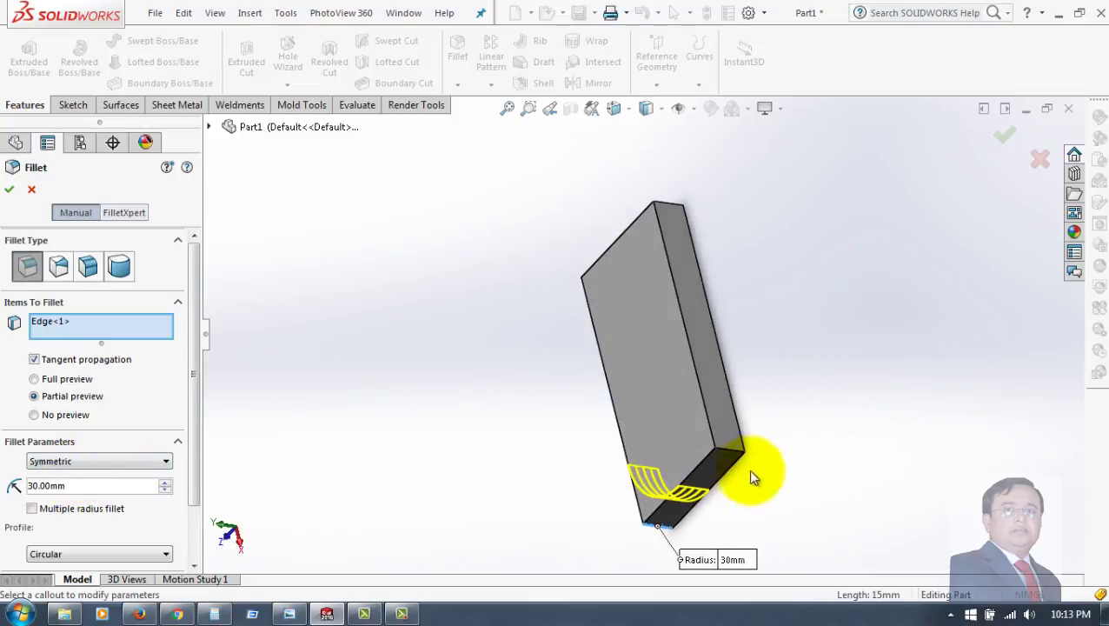
click(731, 452)
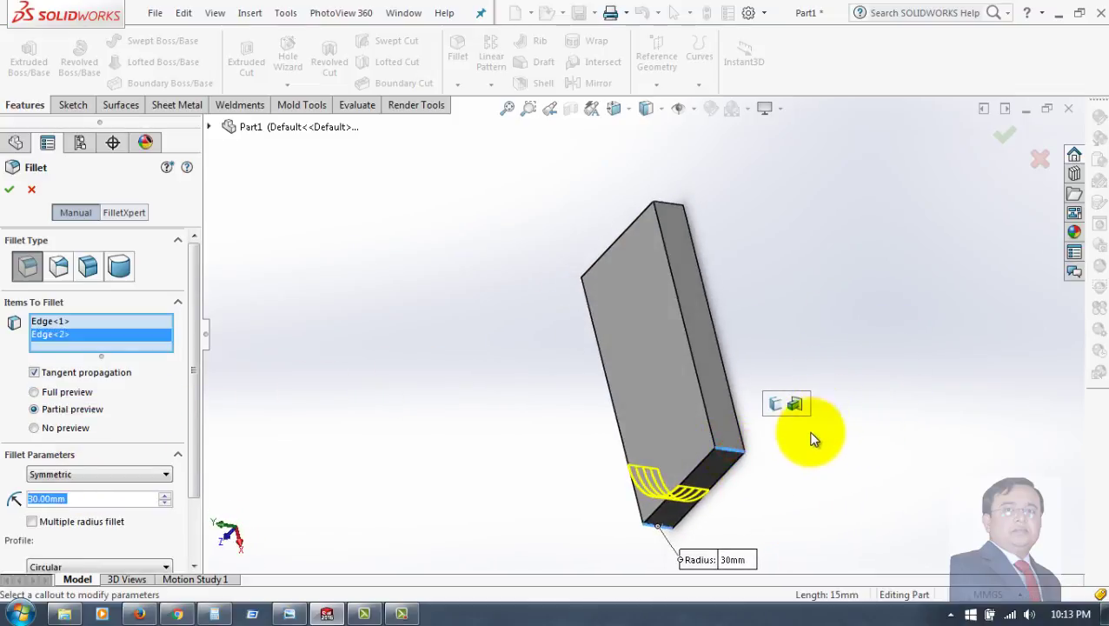
click(809, 444)
click(864, 469)
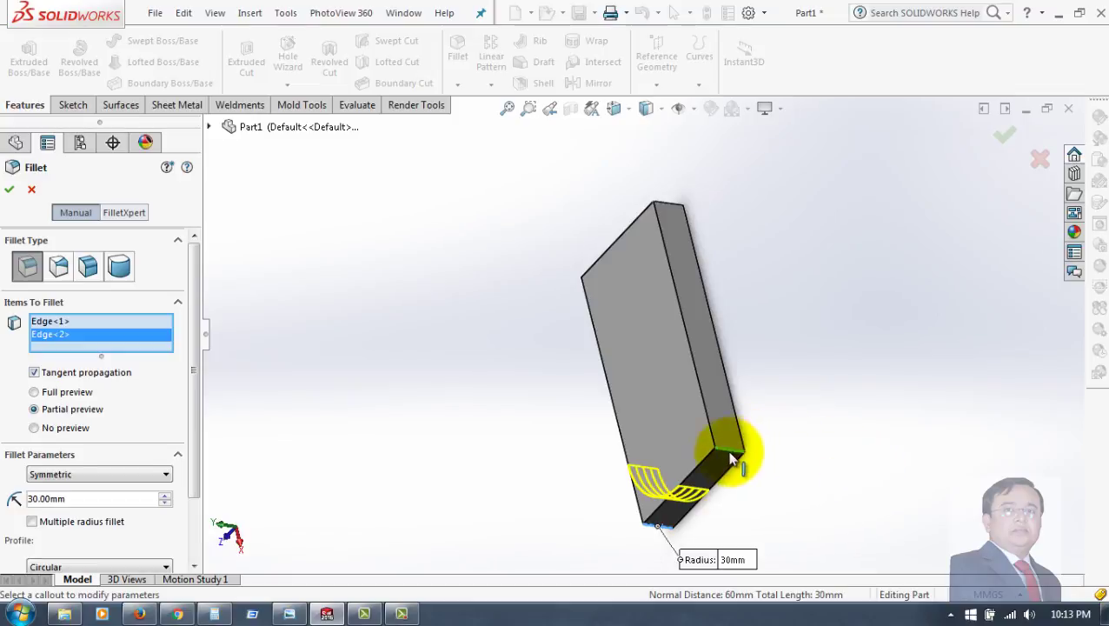
click(12, 192)
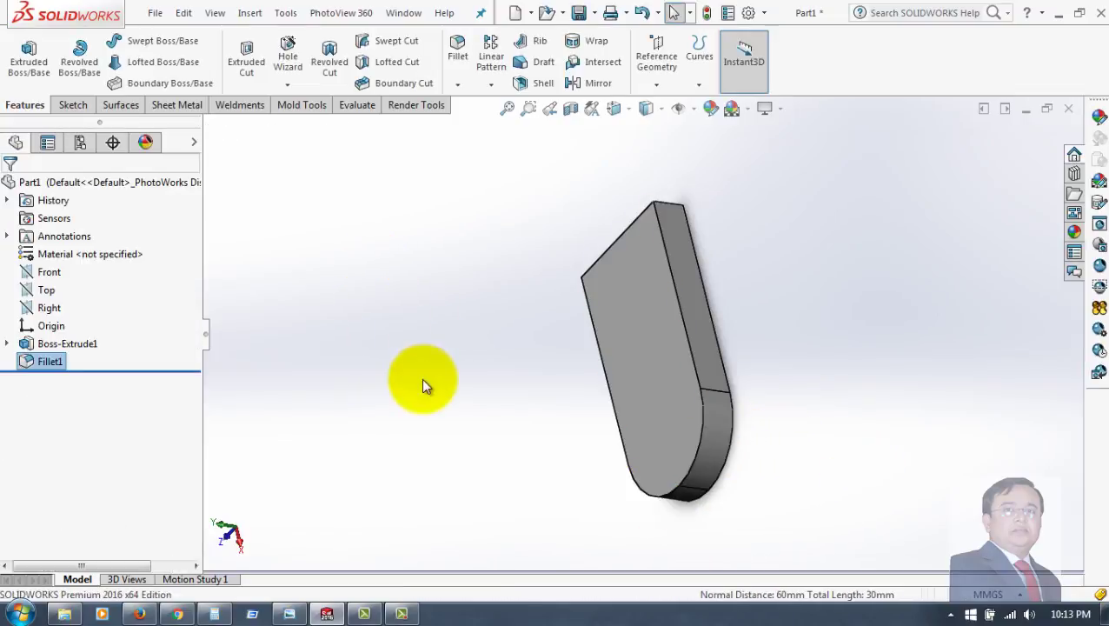
mouse_move(421, 378)
middle_down()
mouse_move(545, 279)
mouse_move(604, 290)
mouse_move(519, 347)
mouse_move(557, 359)
middle_up()
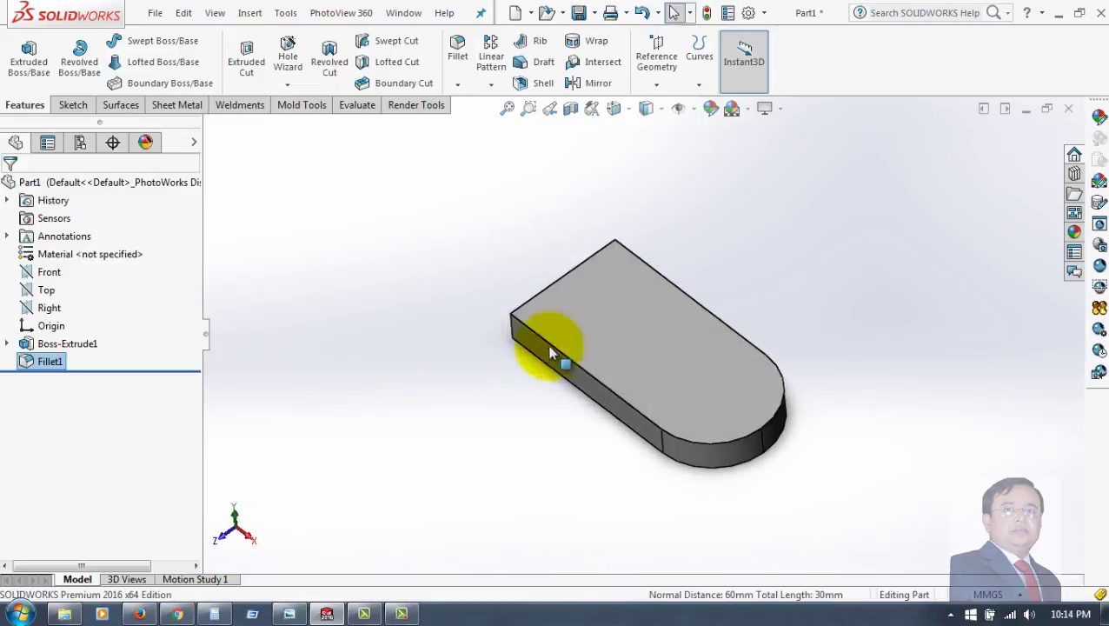
Sketch two concentric circles on the plate's top face at the rounded end's centre
click(736, 388)
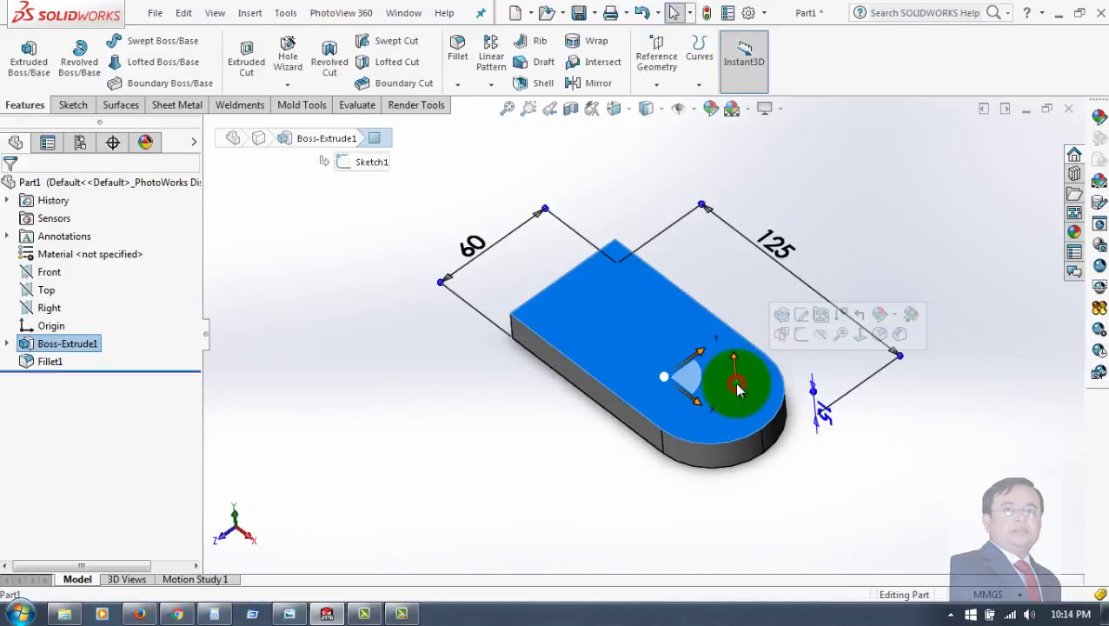
click(800, 339)
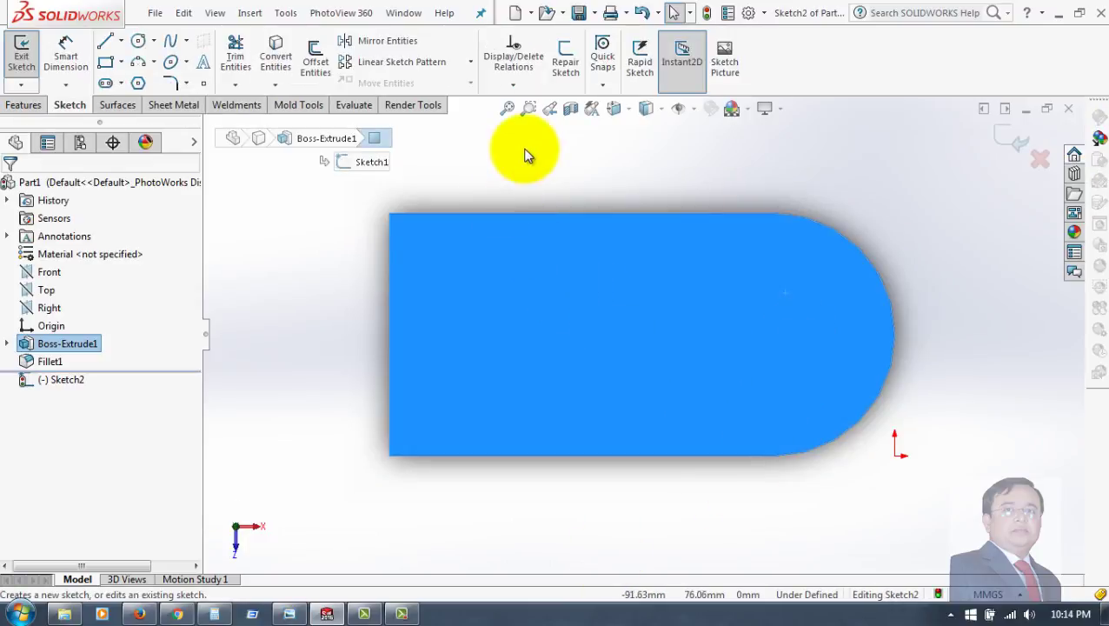
click(137, 40)
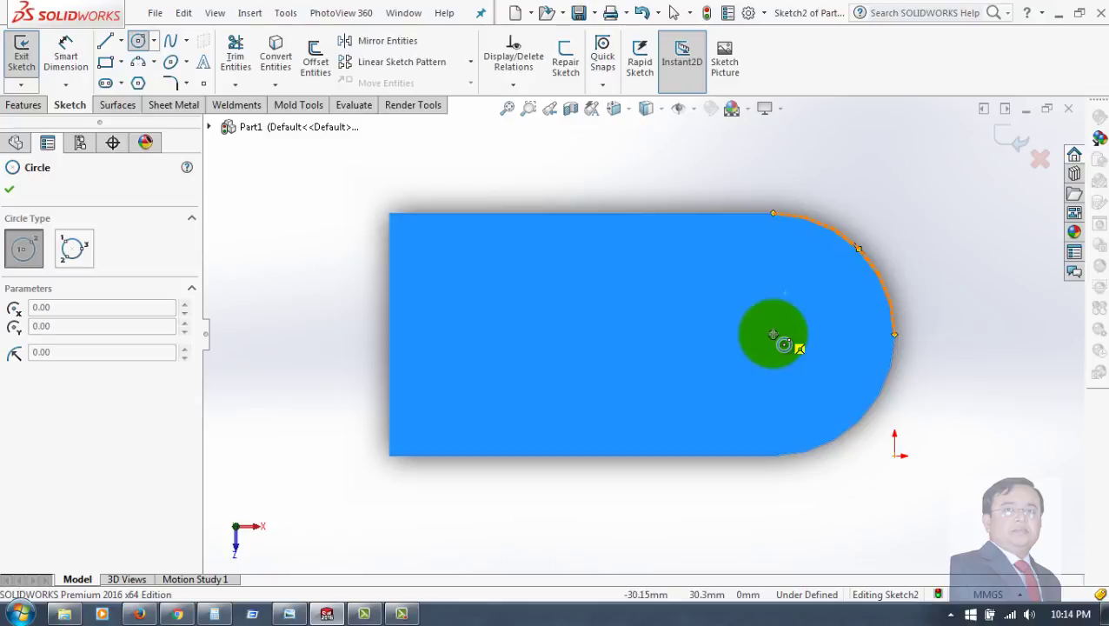
click(774, 333)
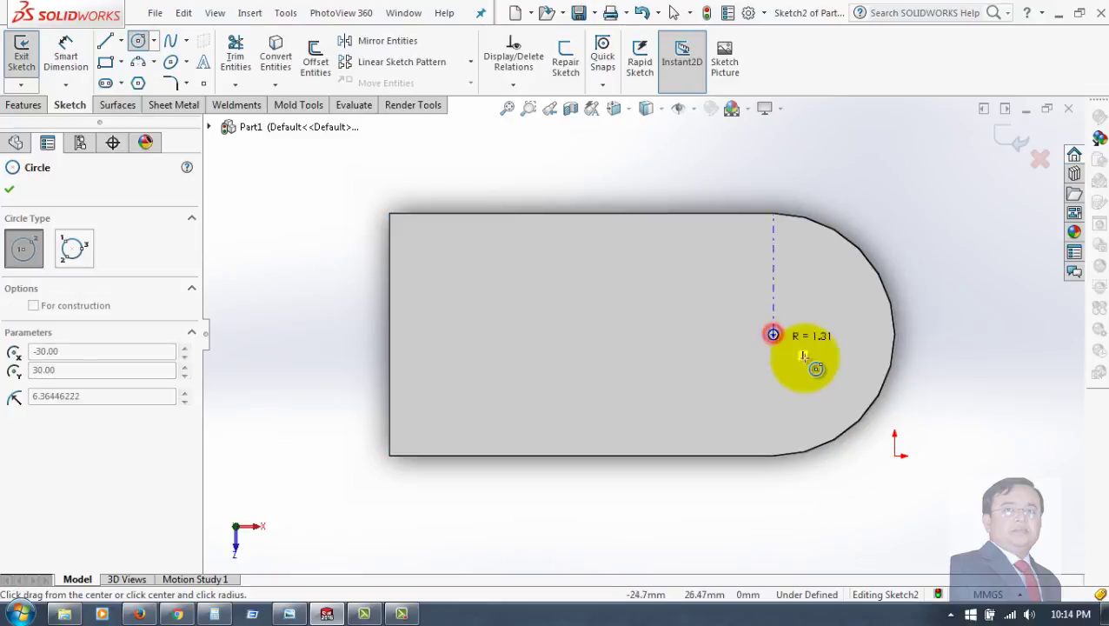
click(854, 373)
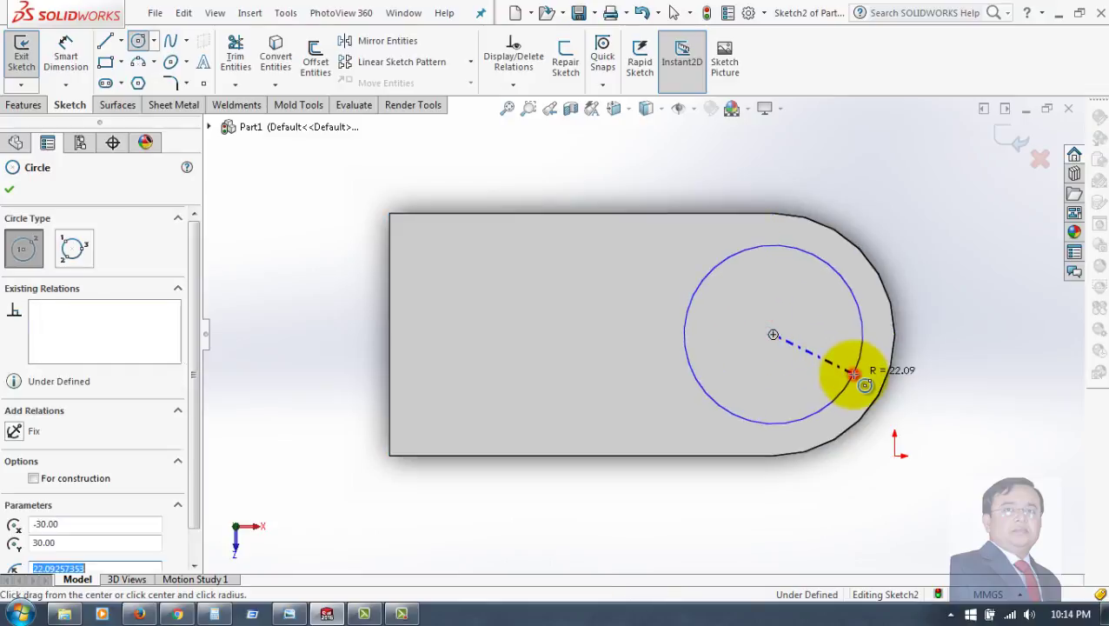
click(774, 333)
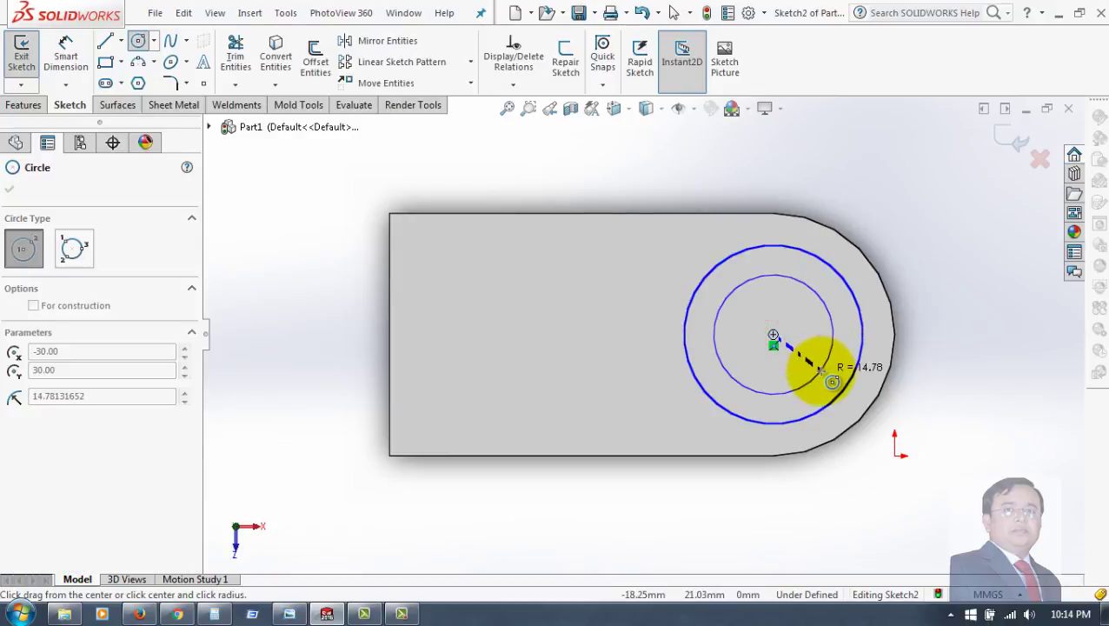
click(820, 371)
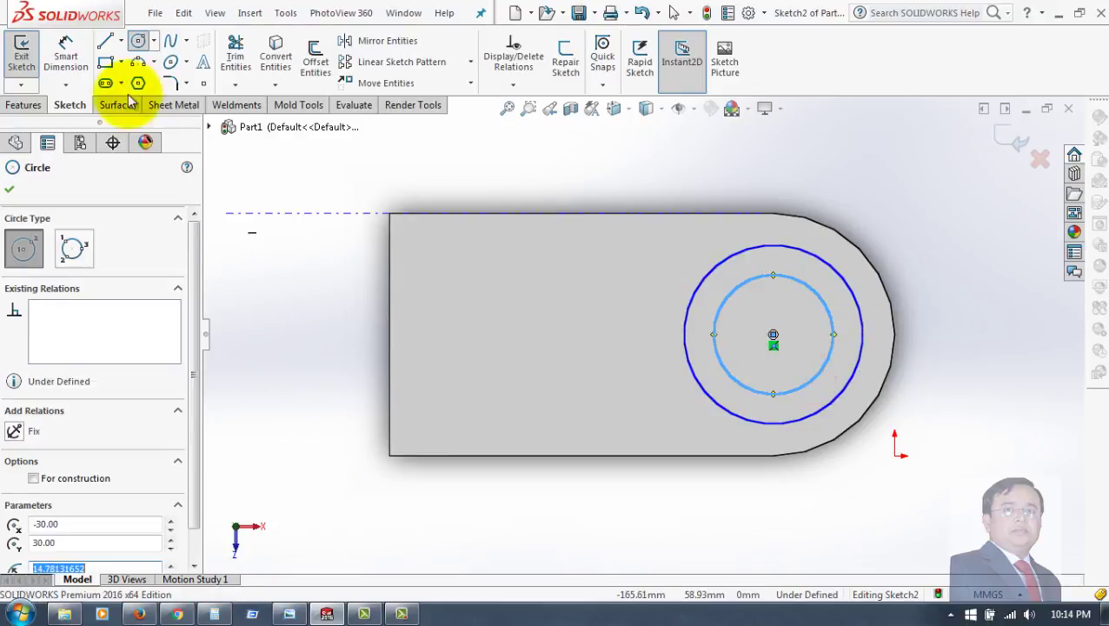
Dimension the outer circle Ø50 mm and the inner circle Ø24 mm
click(71, 52)
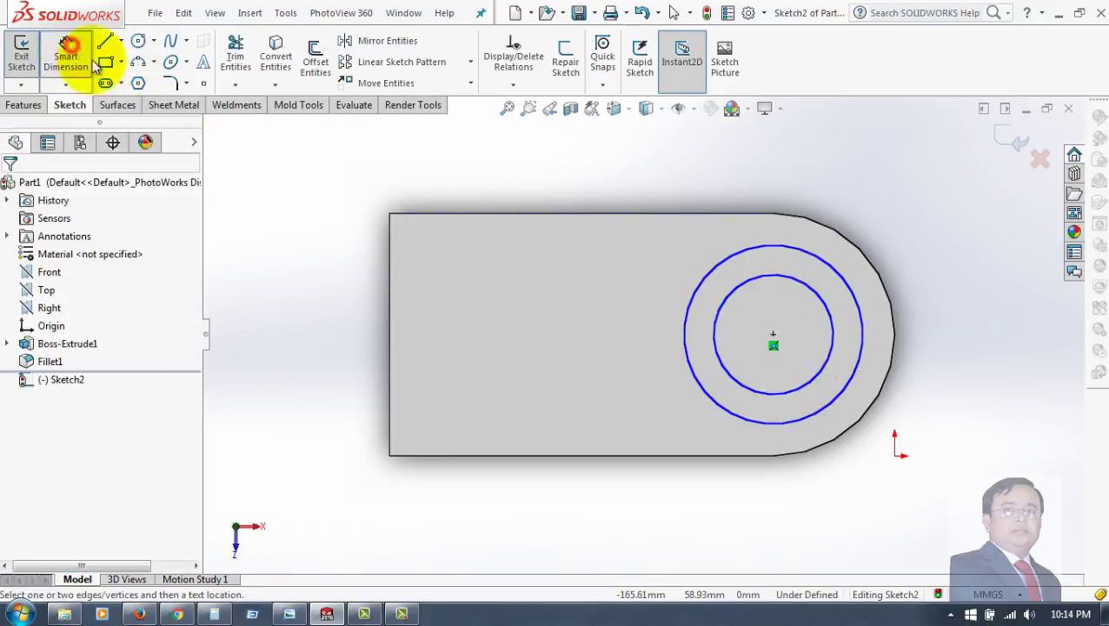
click(687, 350)
click(547, 329)
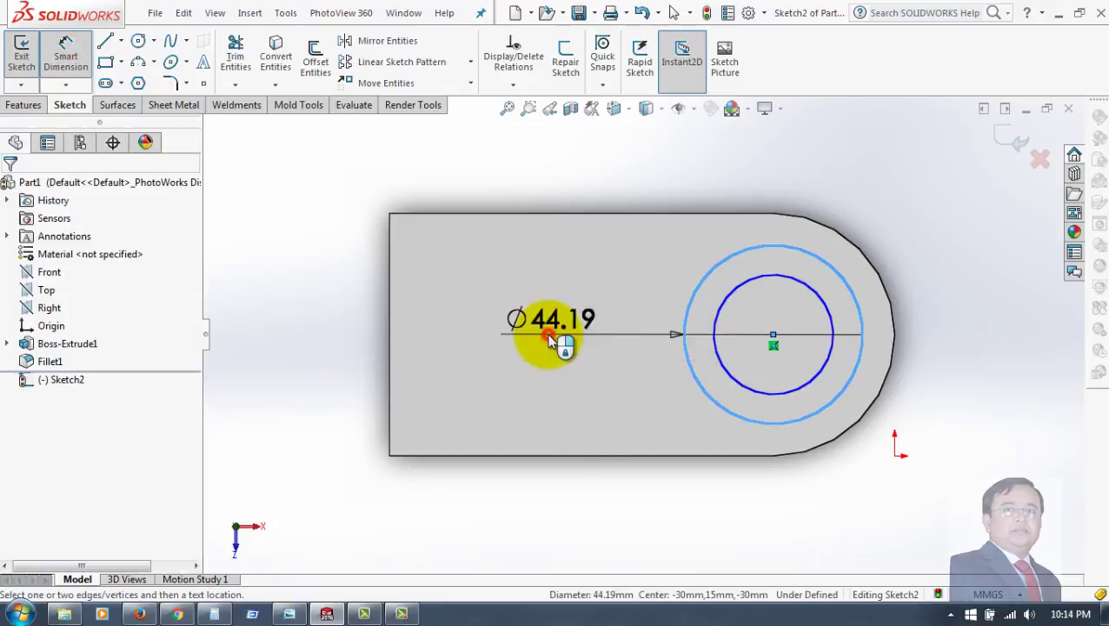
text(50)
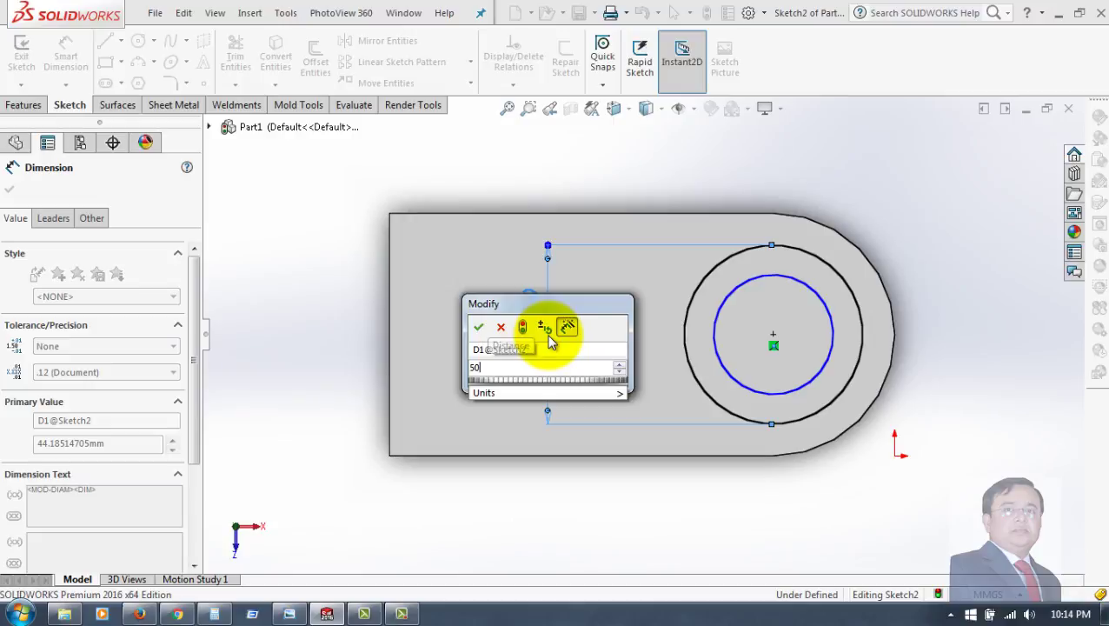
key(Return)
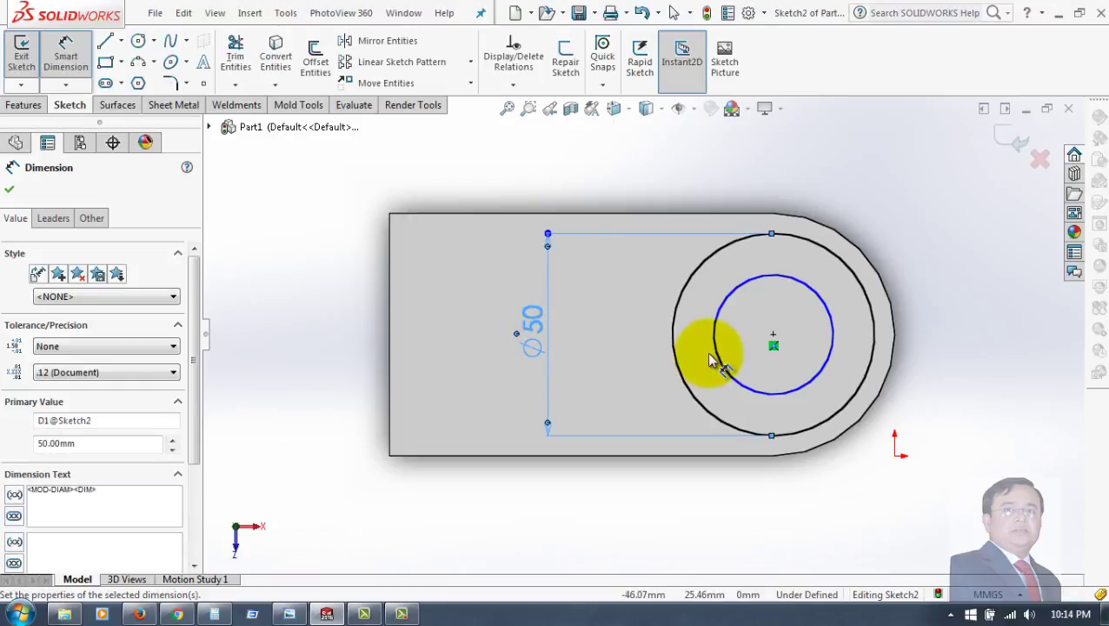
click(714, 358)
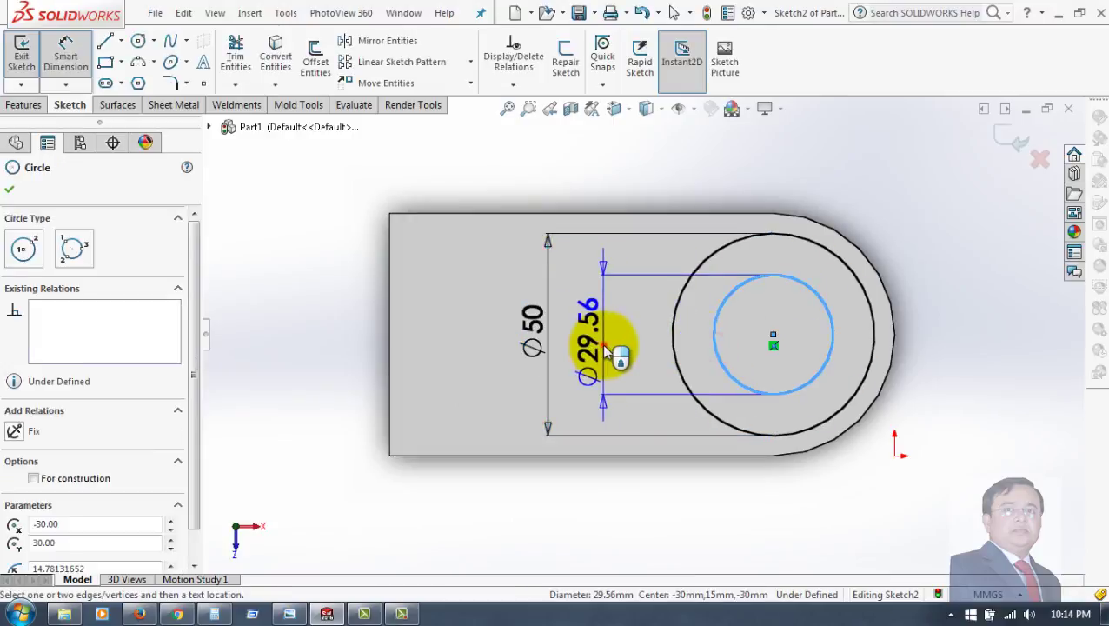
click(605, 350)
text(24)
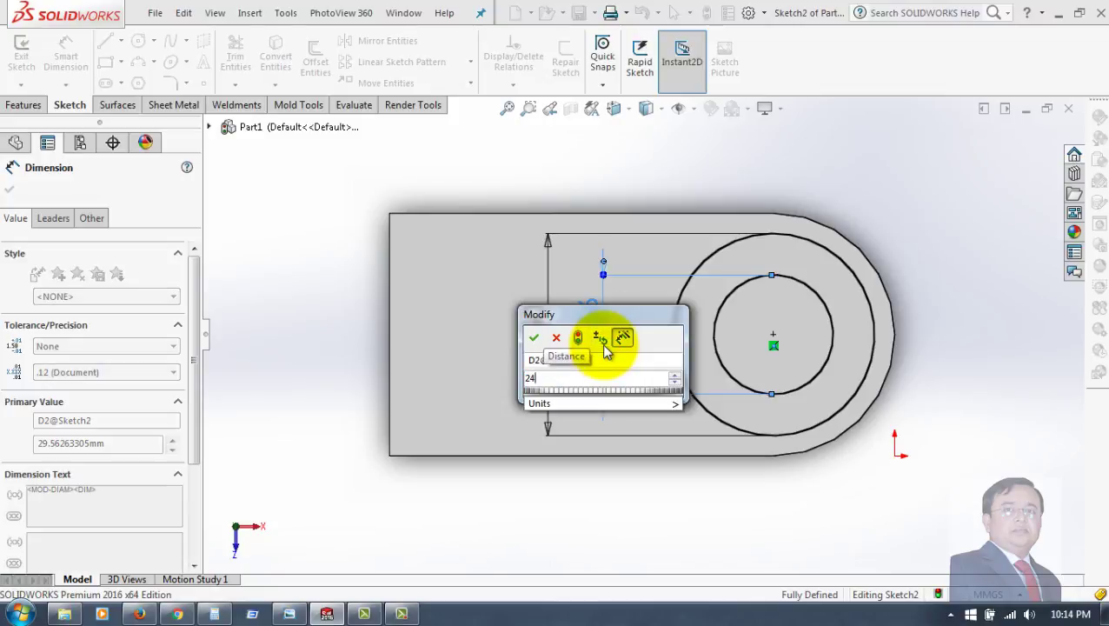
key(Return)
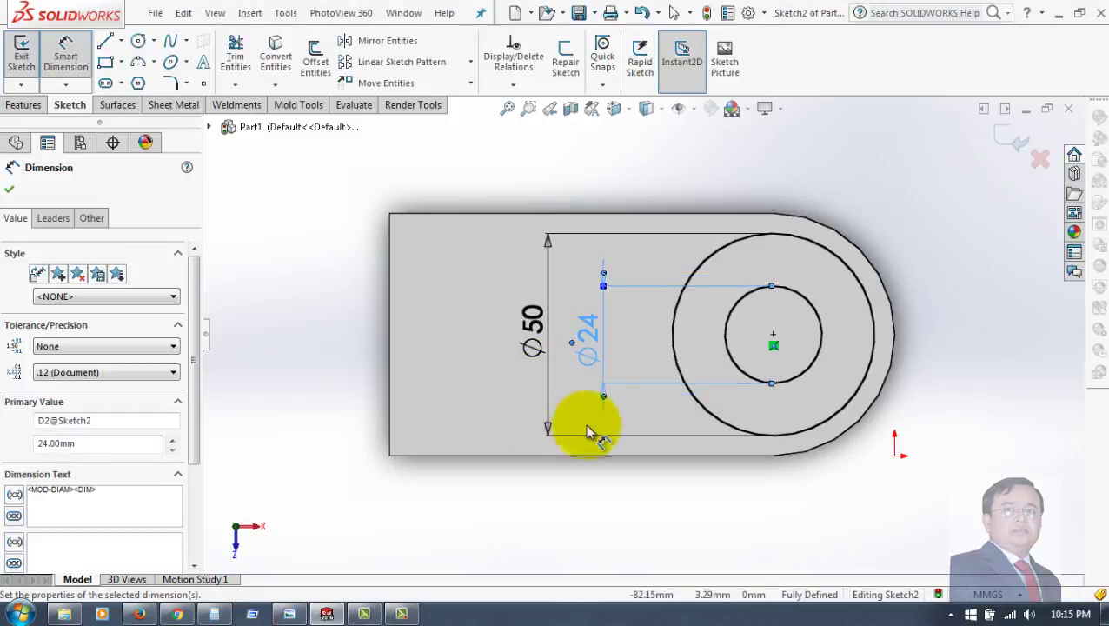
click(24, 105)
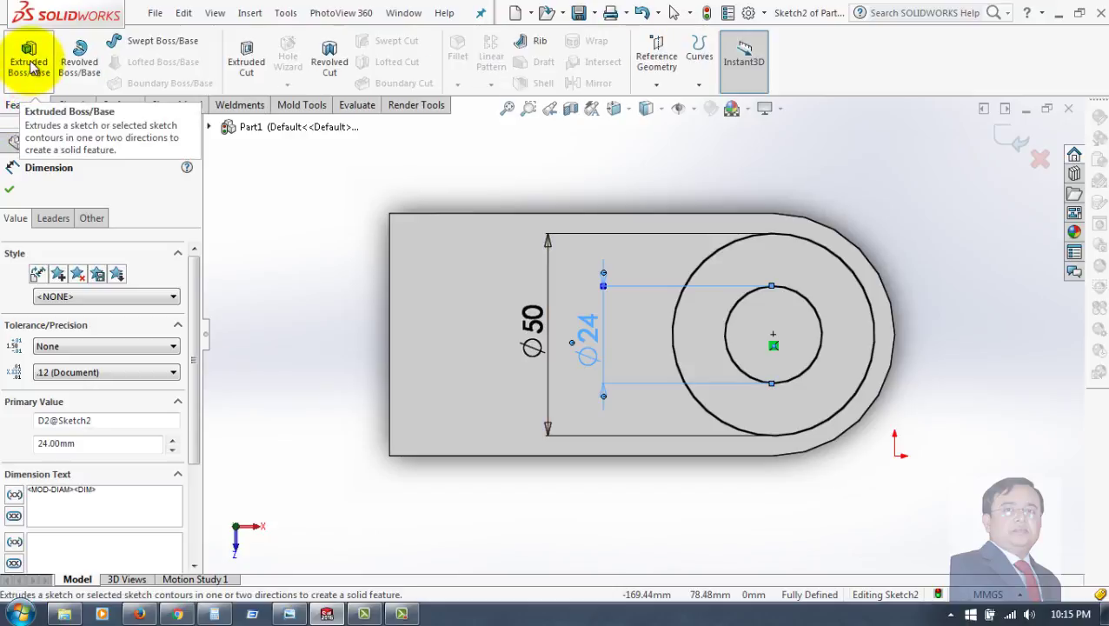
Extrude the ring sketch a blind 5 mm depth as Boss-Extrude2
click(29, 64)
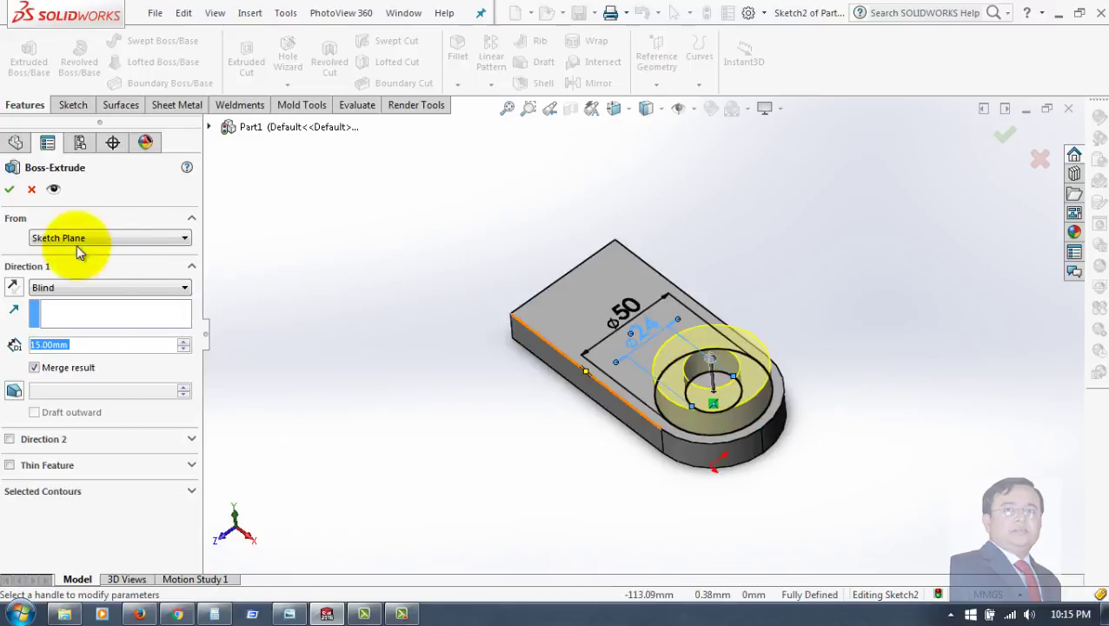
text(3)
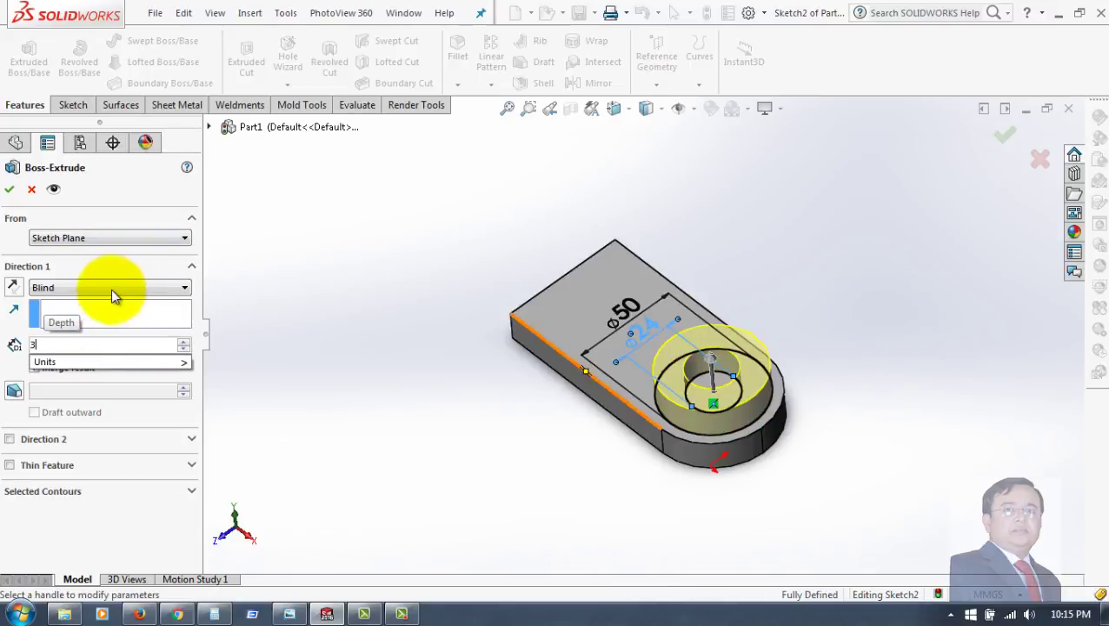
key(BackSpace)
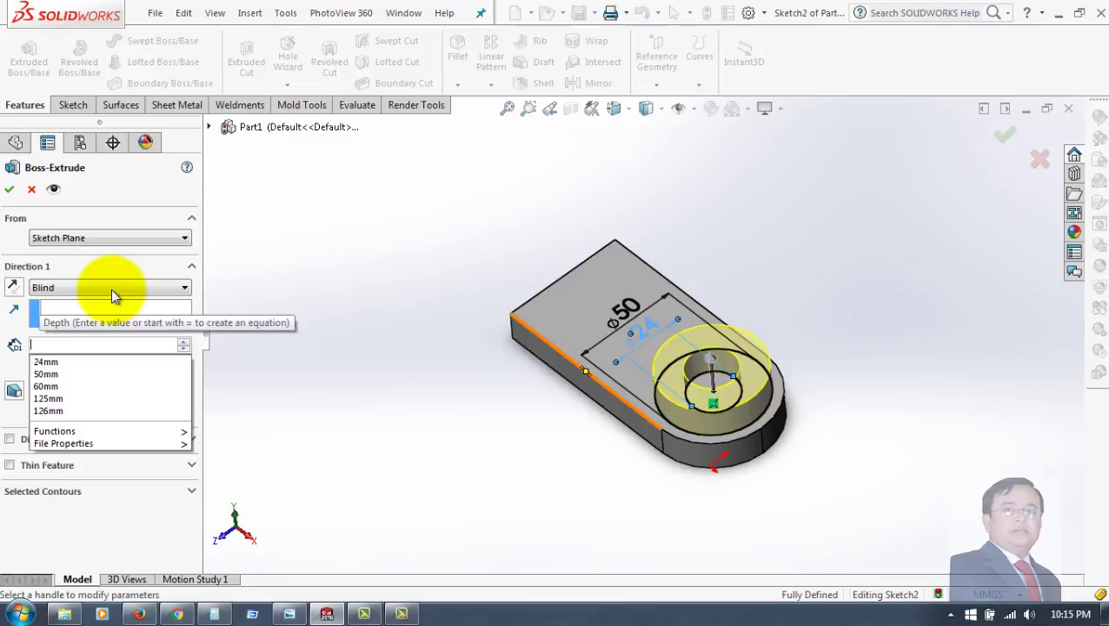
text(5)
key(Return)
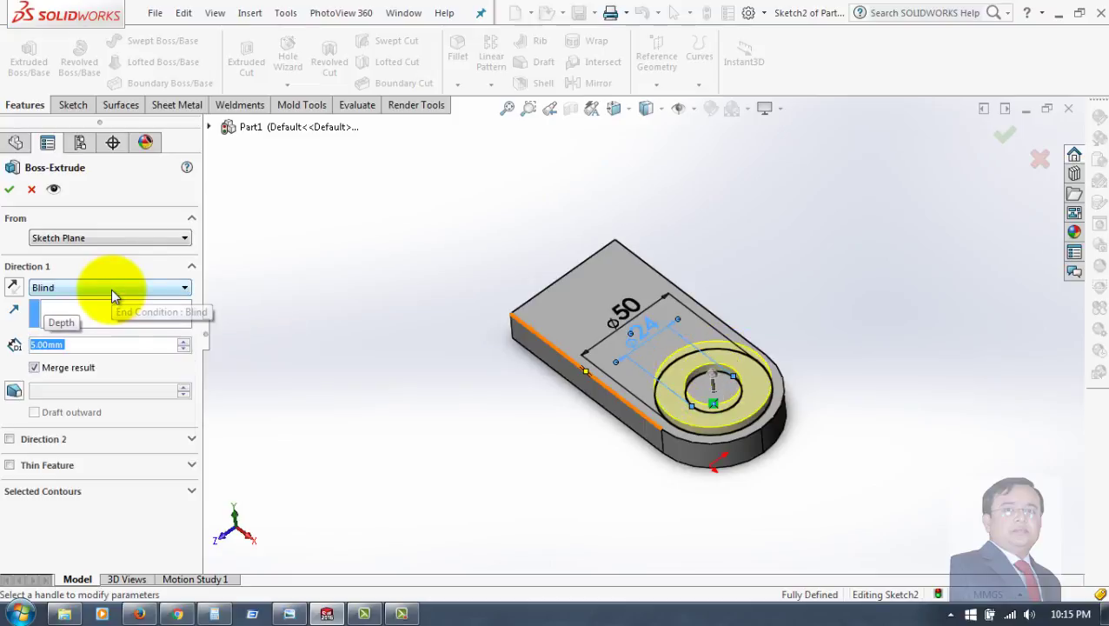
click(18, 188)
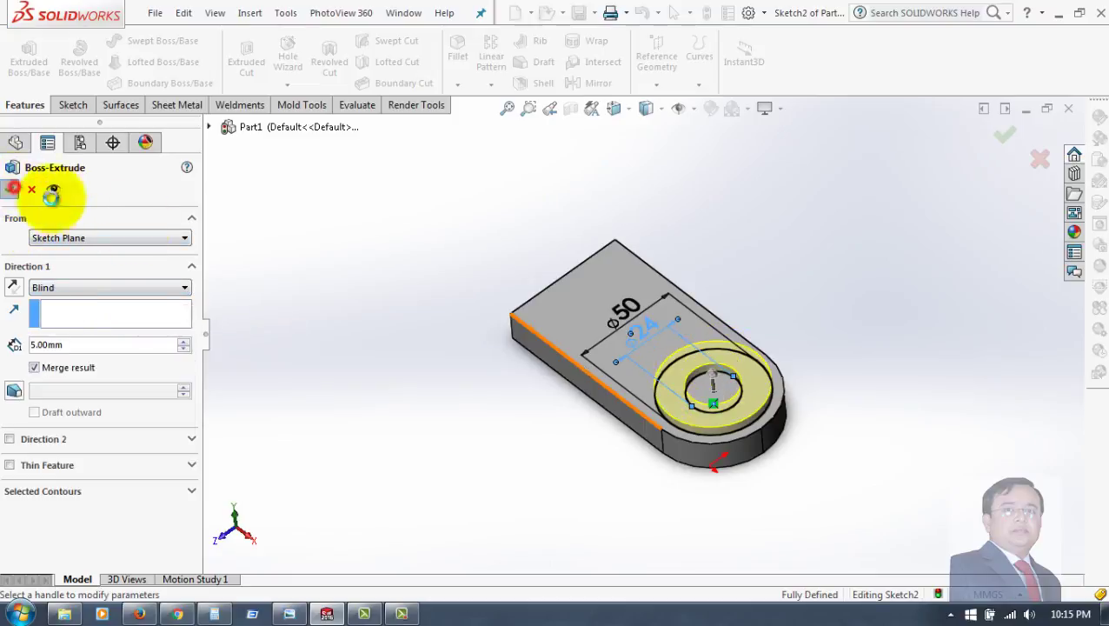
Sketch on the face inside the ring and convert the Ø24 inner edge into a circle
click(377, 379)
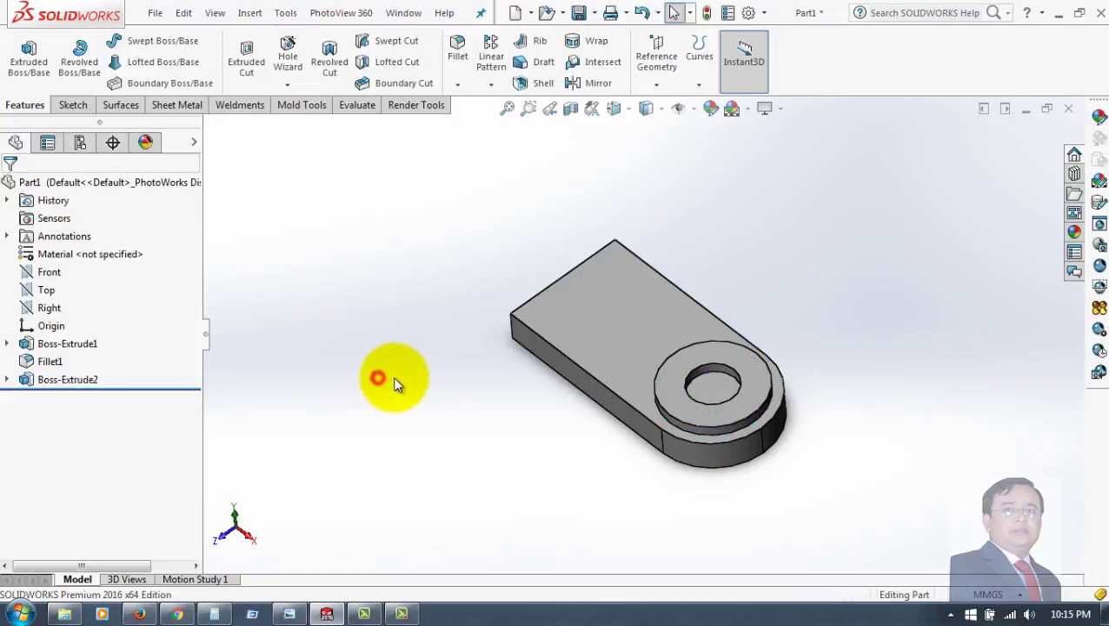
mouse_move(463, 421)
middle_down()
mouse_move(478, 266)
mouse_move(490, 389)
mouse_move(437, 408)
middle_up()
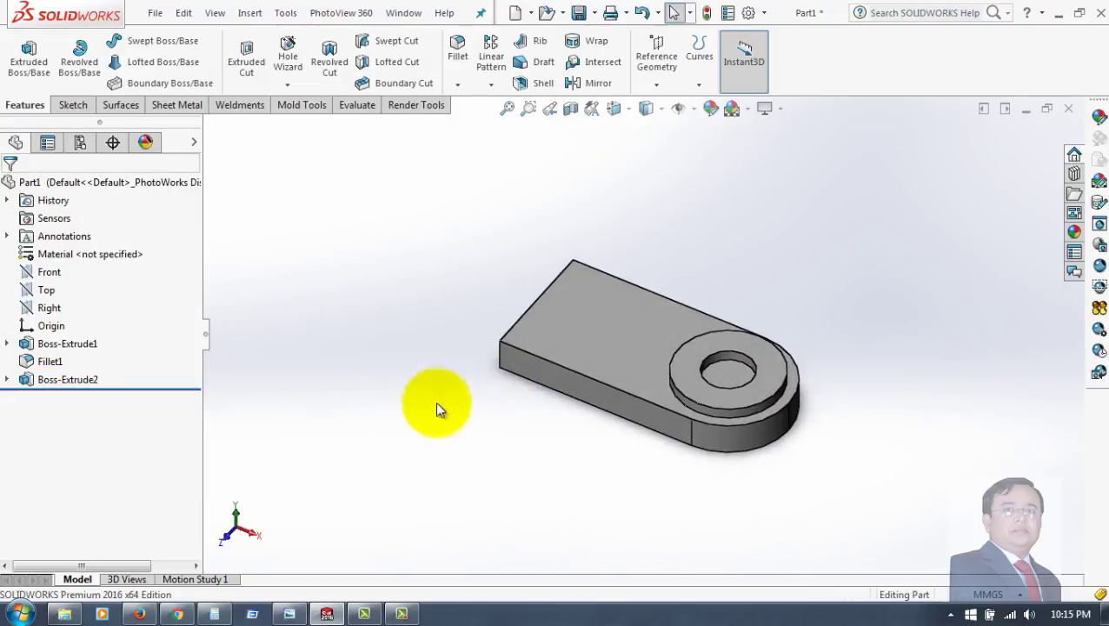
click(7, 379)
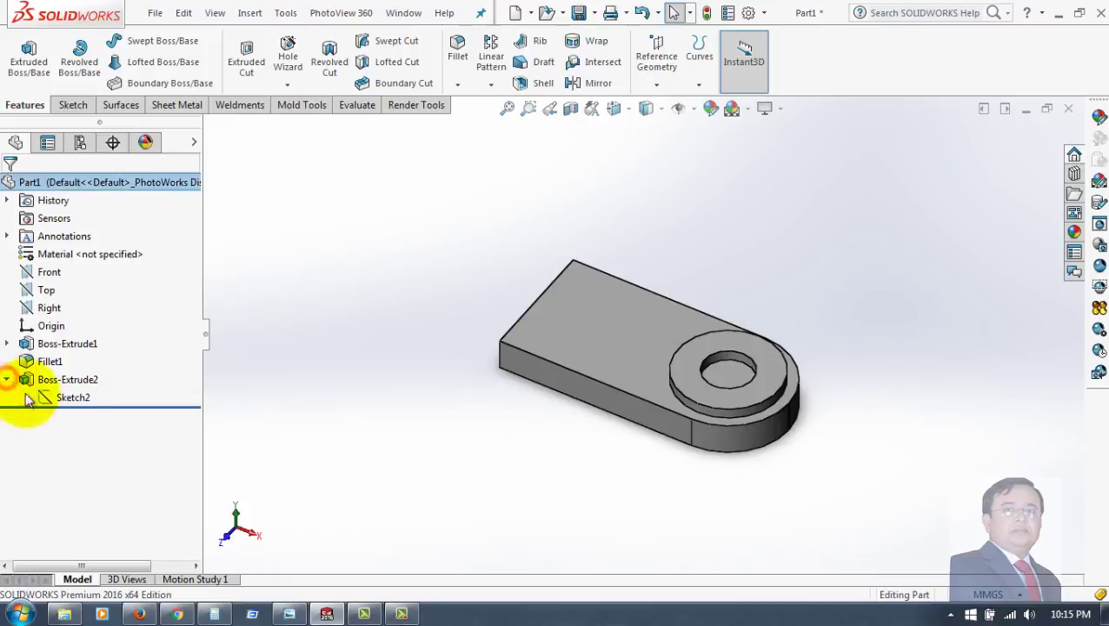
click(298, 383)
middle_drag(663, 329, 659, 401)
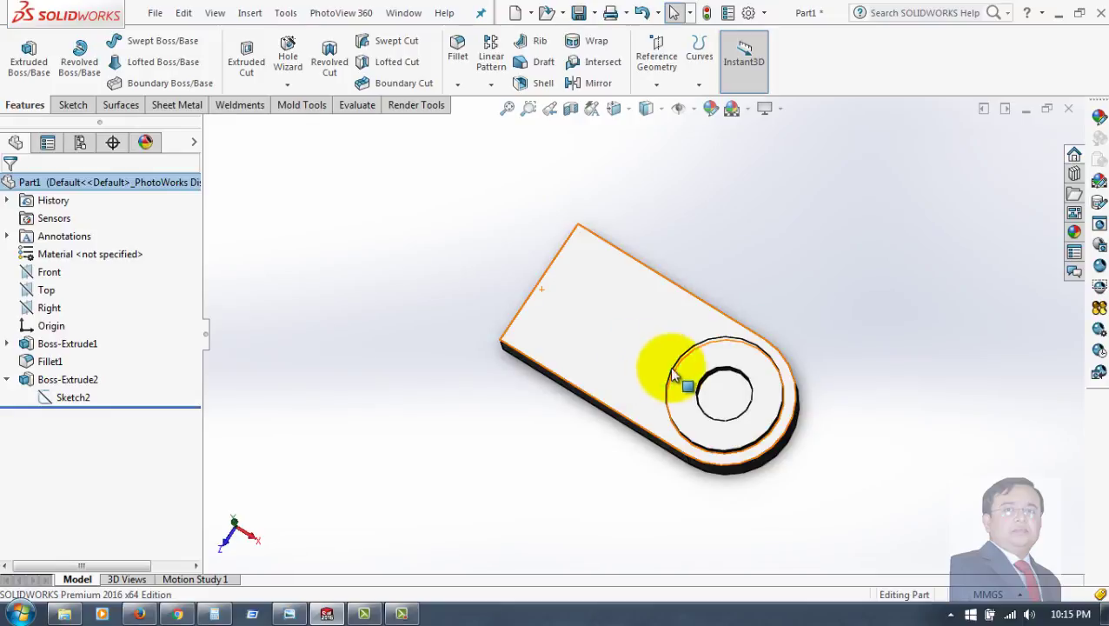
click(719, 394)
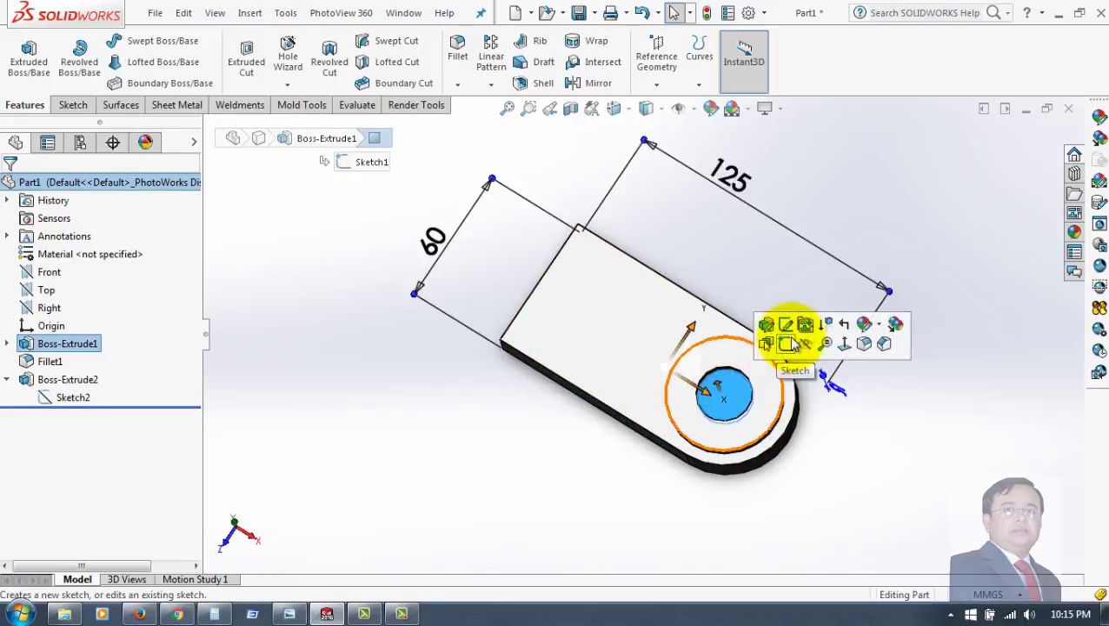
click(788, 345)
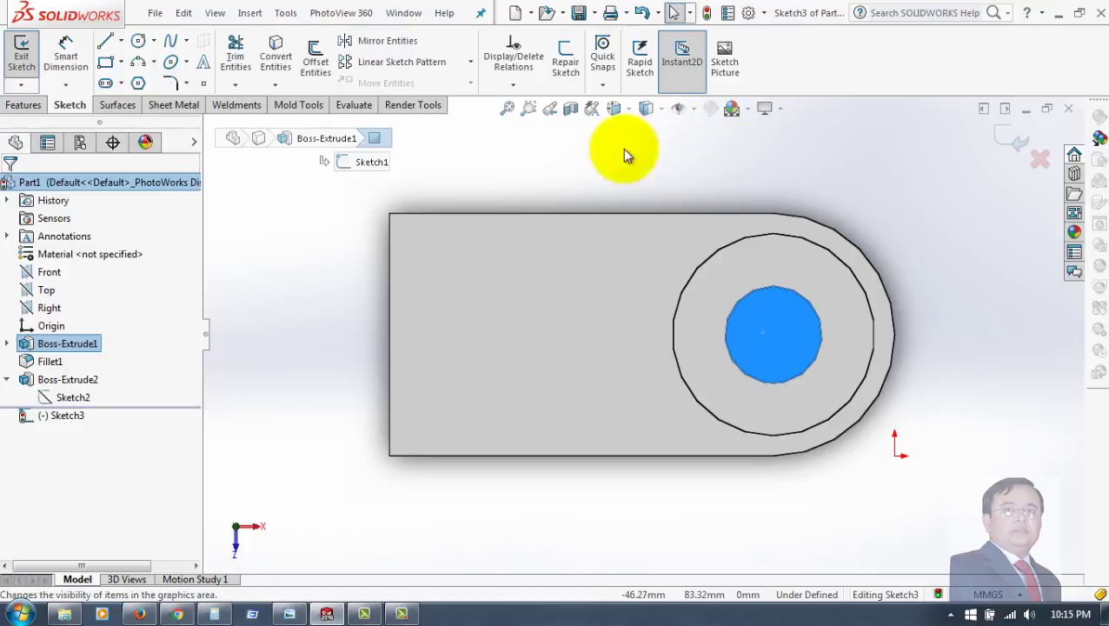
click(276, 54)
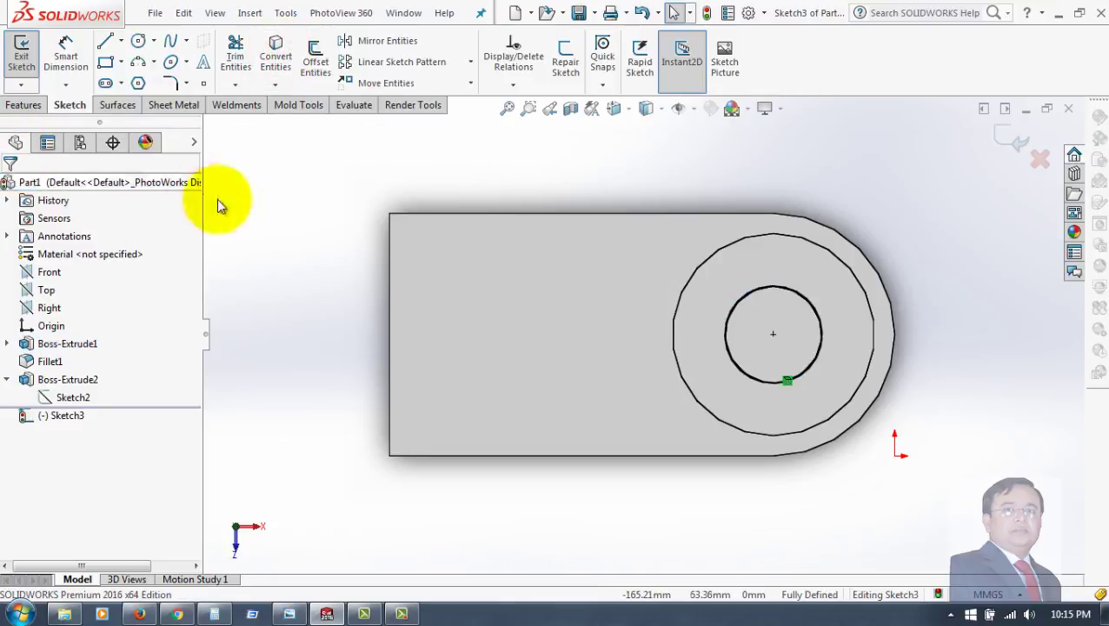
click(315, 185)
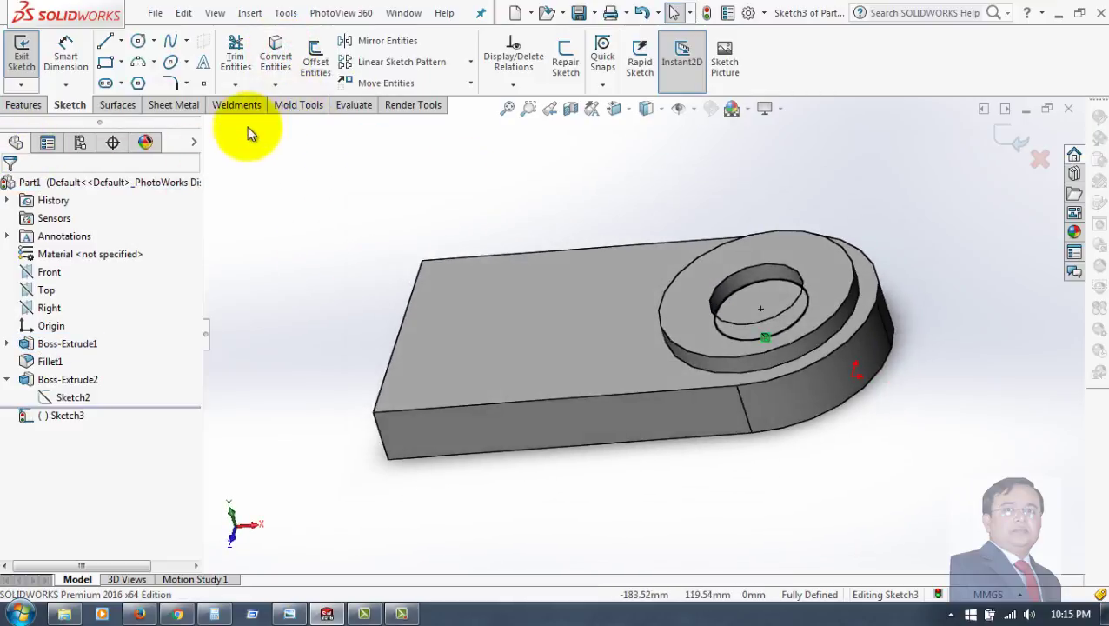
click(24, 105)
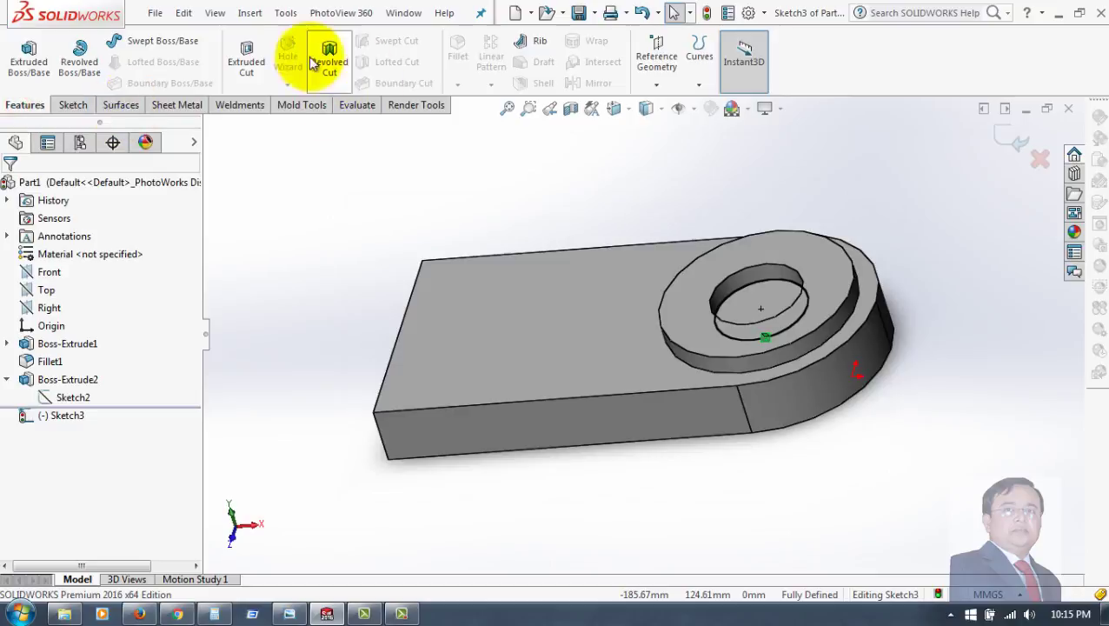
Cut the Ø24 circle Through All with detailed preview, creating Cut-Extrude1
click(243, 68)
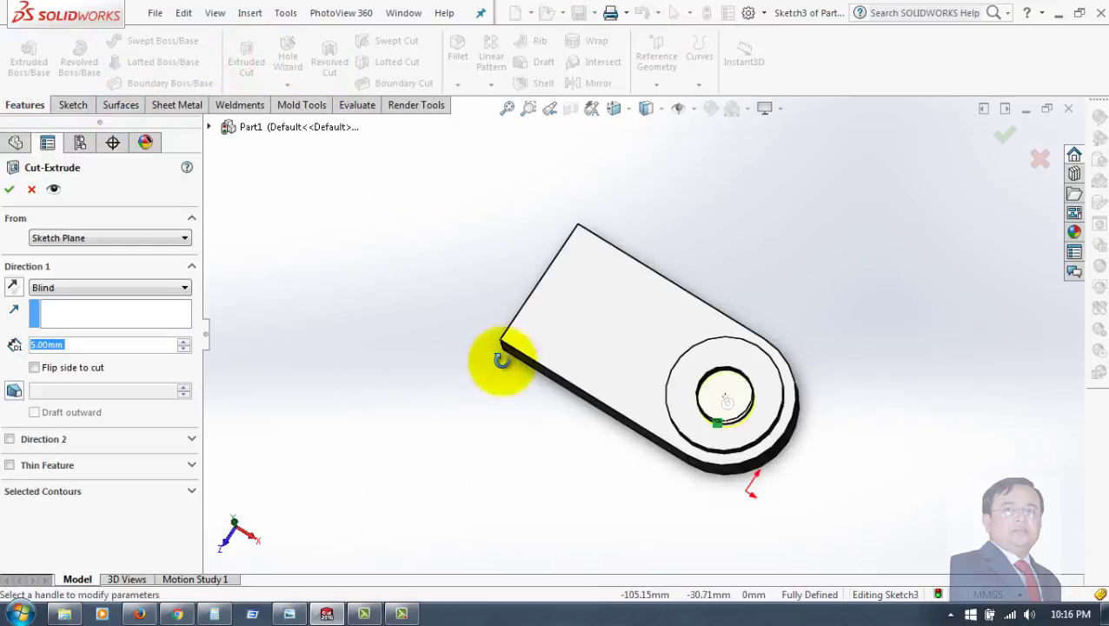
middle_drag(495, 363, 509, 153)
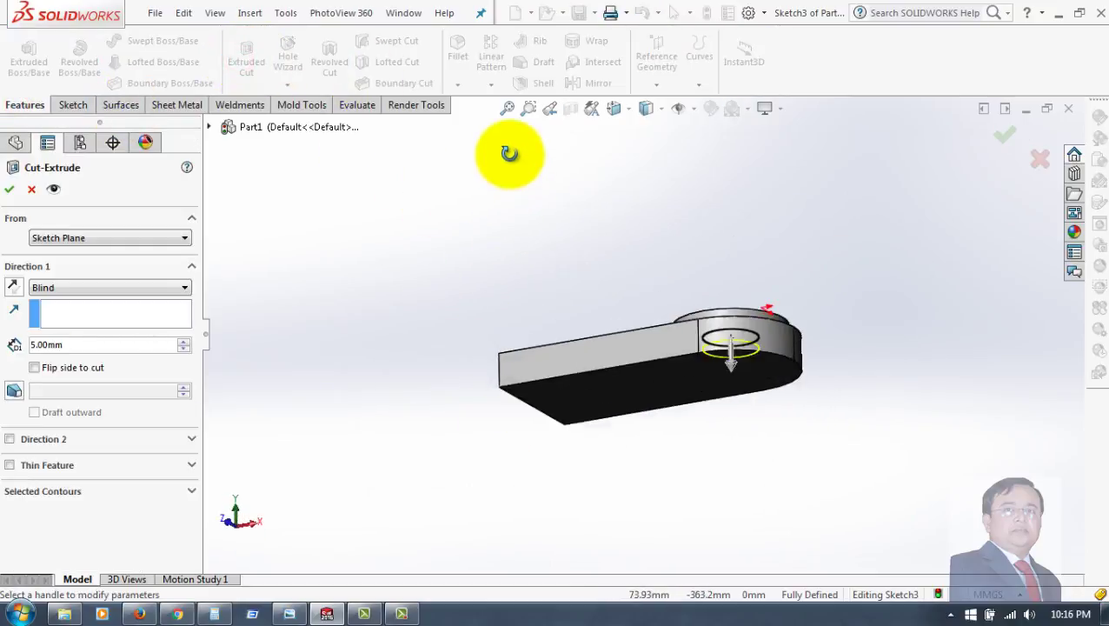
click(108, 289)
click(91, 311)
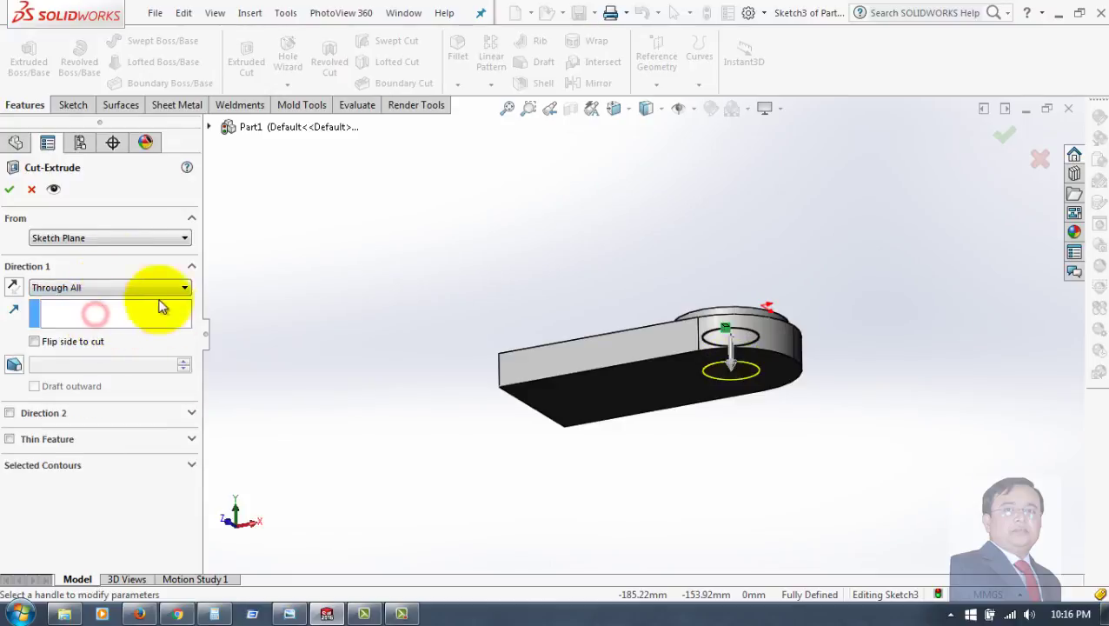
click(53, 188)
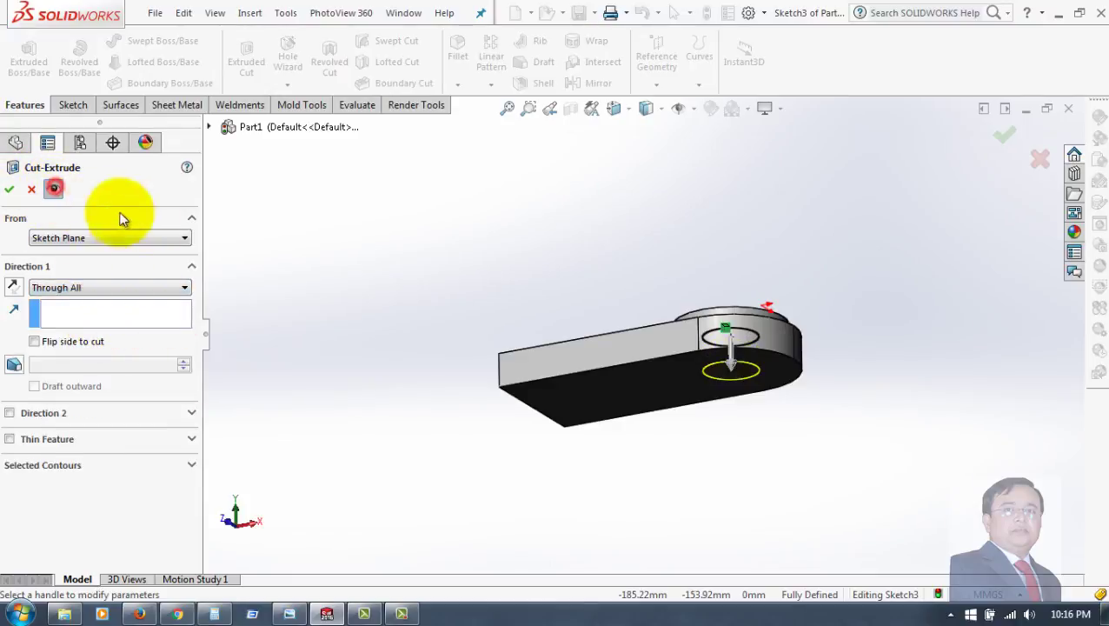
mouse_move(317, 166)
middle_down()
mouse_move(347, 378)
mouse_move(330, 217)
middle_up()
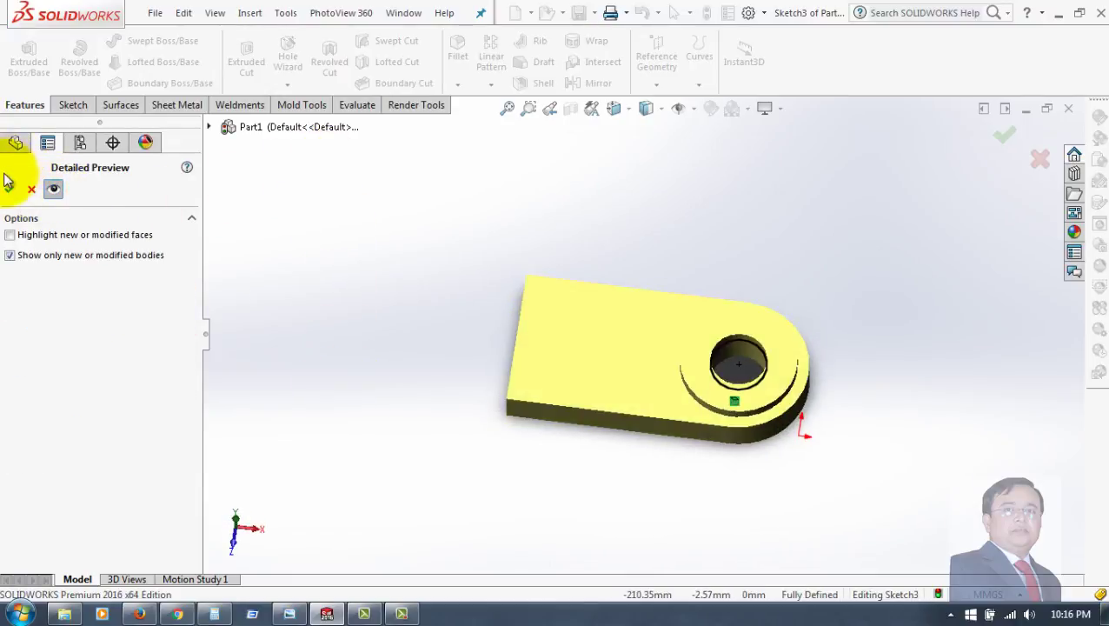
click(9, 188)
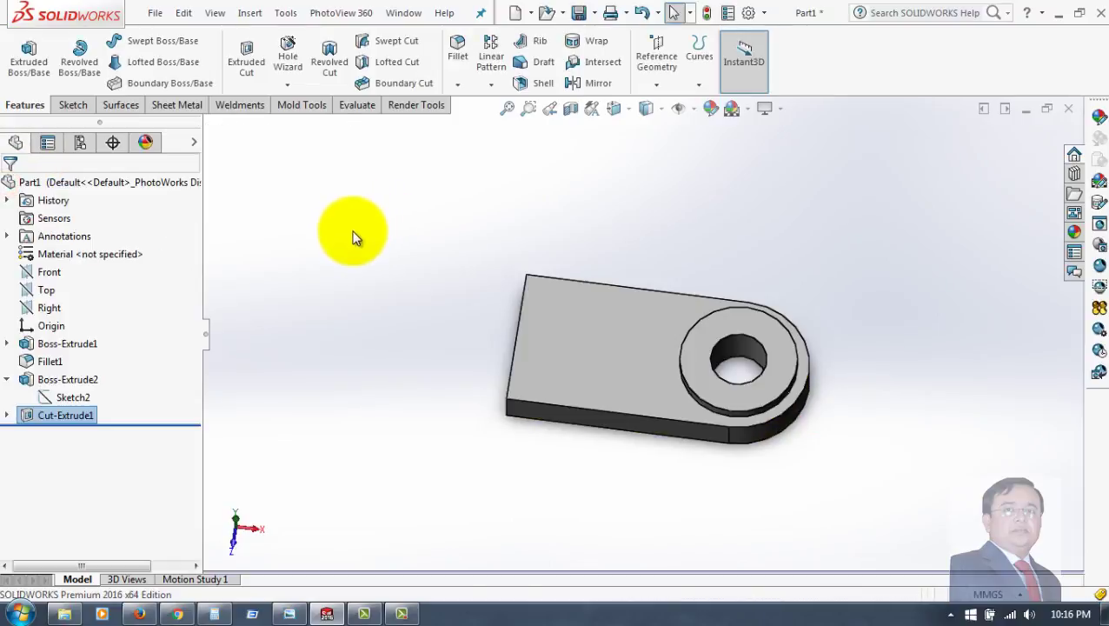
Create reference plane Plane1 coincident with the base's long side face
mouse_move(371, 137)
middle_down()
mouse_move(446, 198)
mouse_move(429, 329)
mouse_move(292, 116)
mouse_move(291, 269)
mouse_move(554, 359)
middle_up()
click(558, 354)
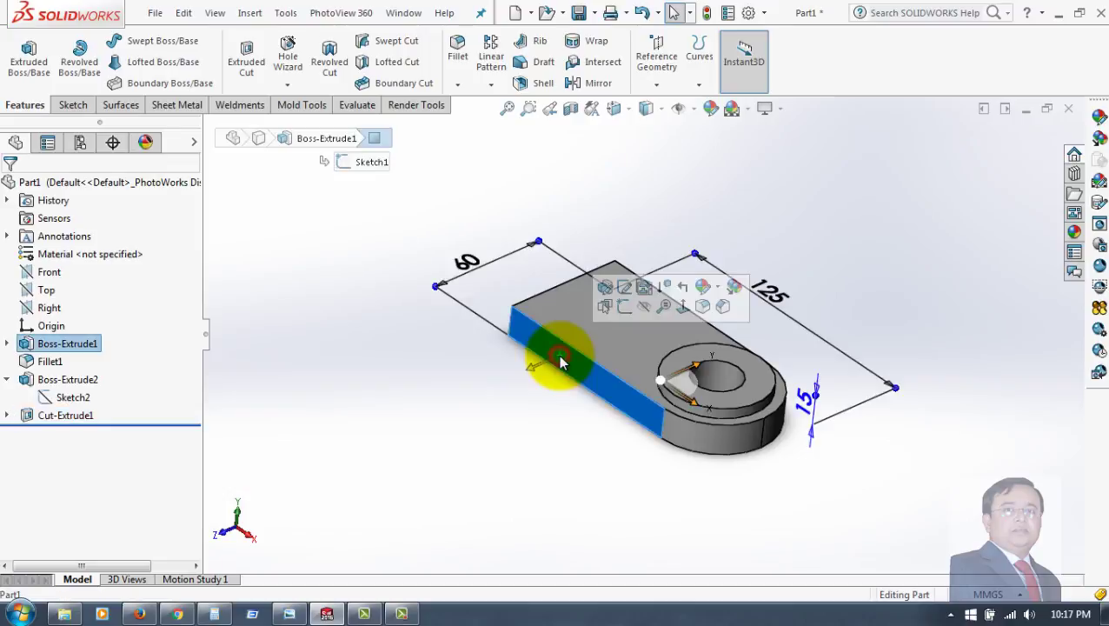
click(658, 82)
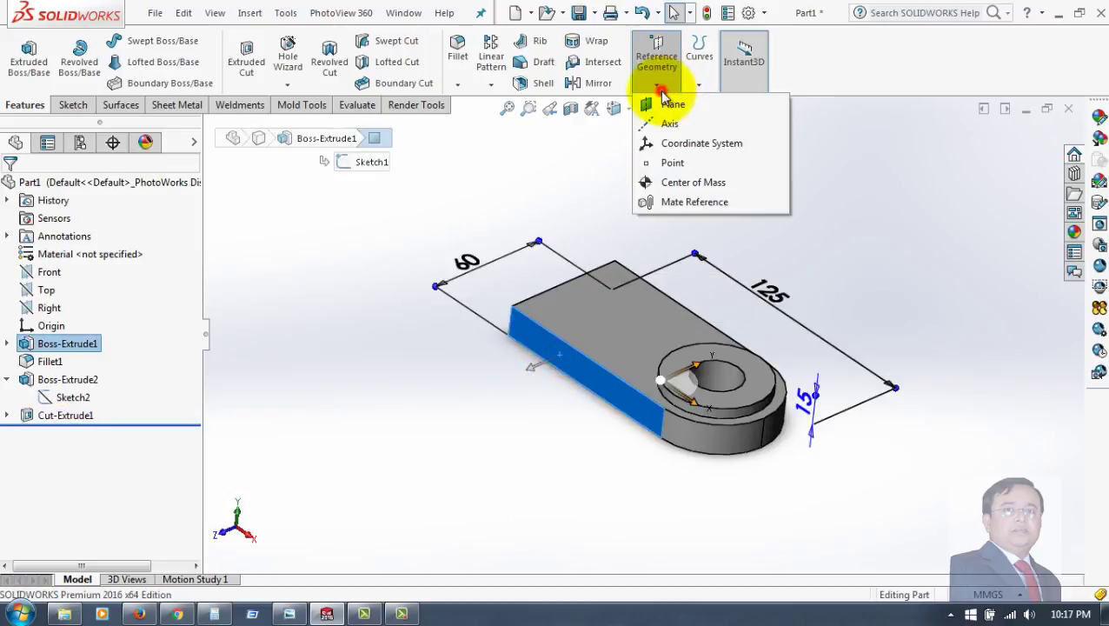
click(670, 106)
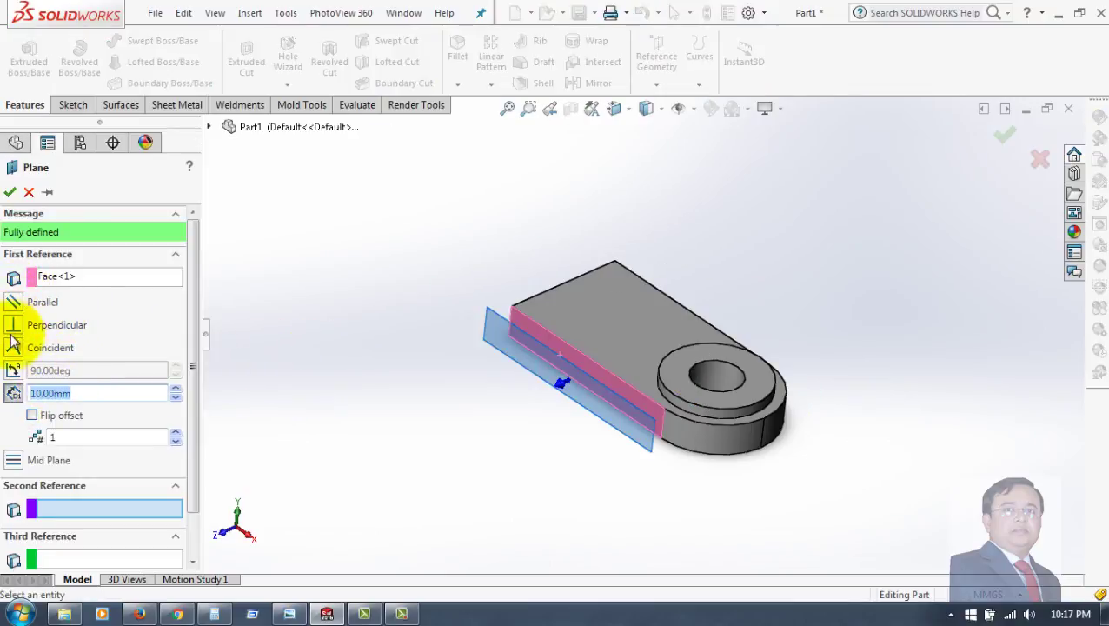
click(13, 348)
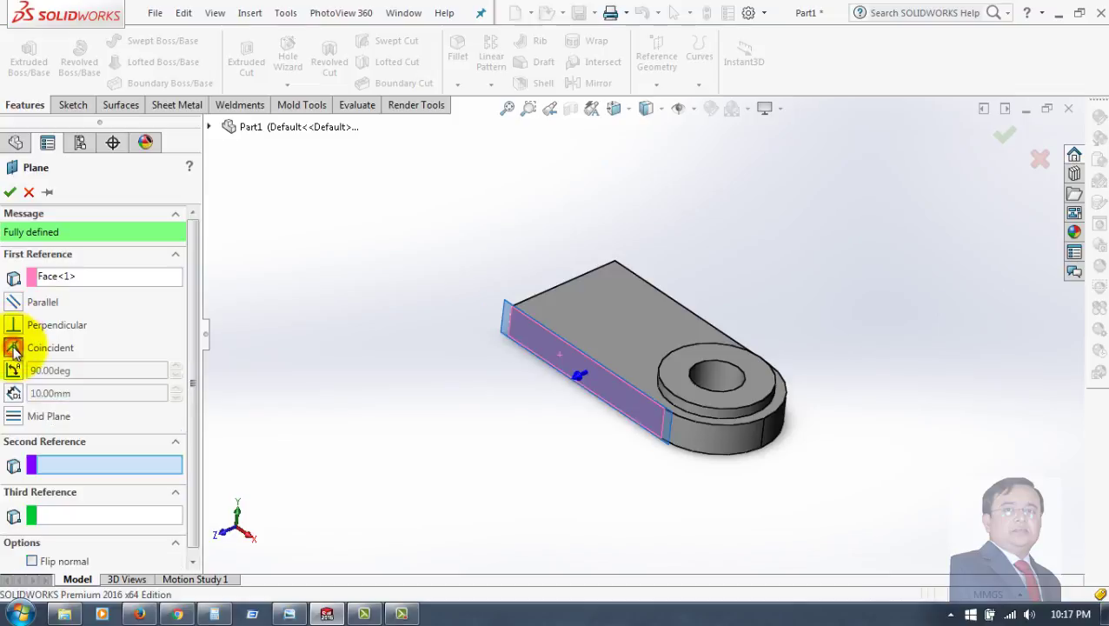
click(9, 191)
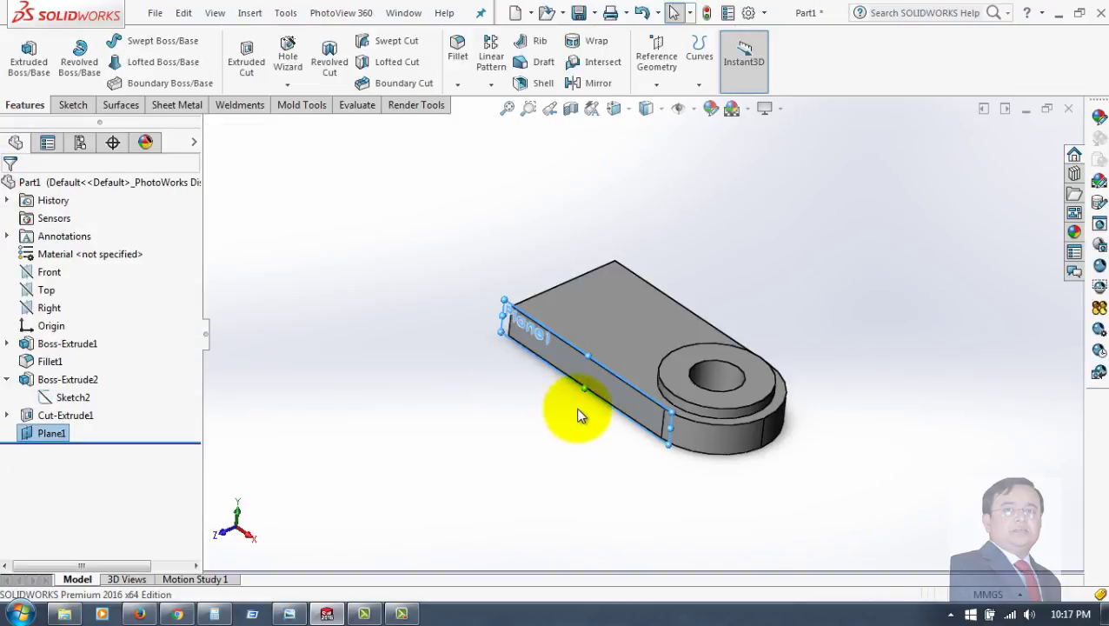
Sketch a circle on Plane1 above the block, just touching its top
mouse_move(589, 408)
middle_down()
mouse_move(631, 260)
mouse_move(658, 328)
middle_up()
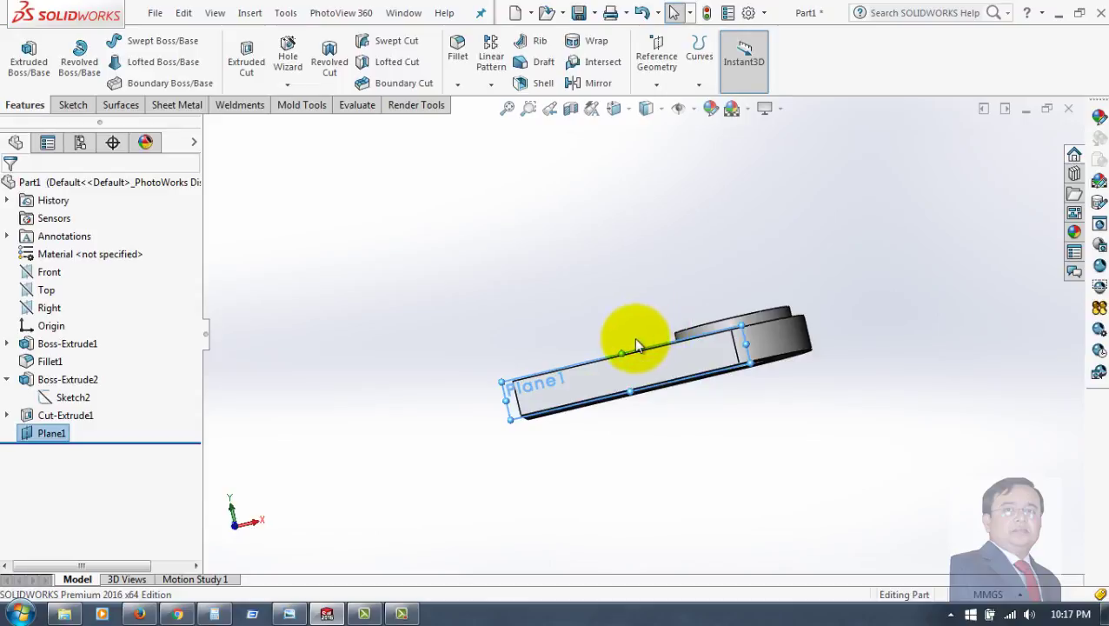
drag(622, 350, 594, 193)
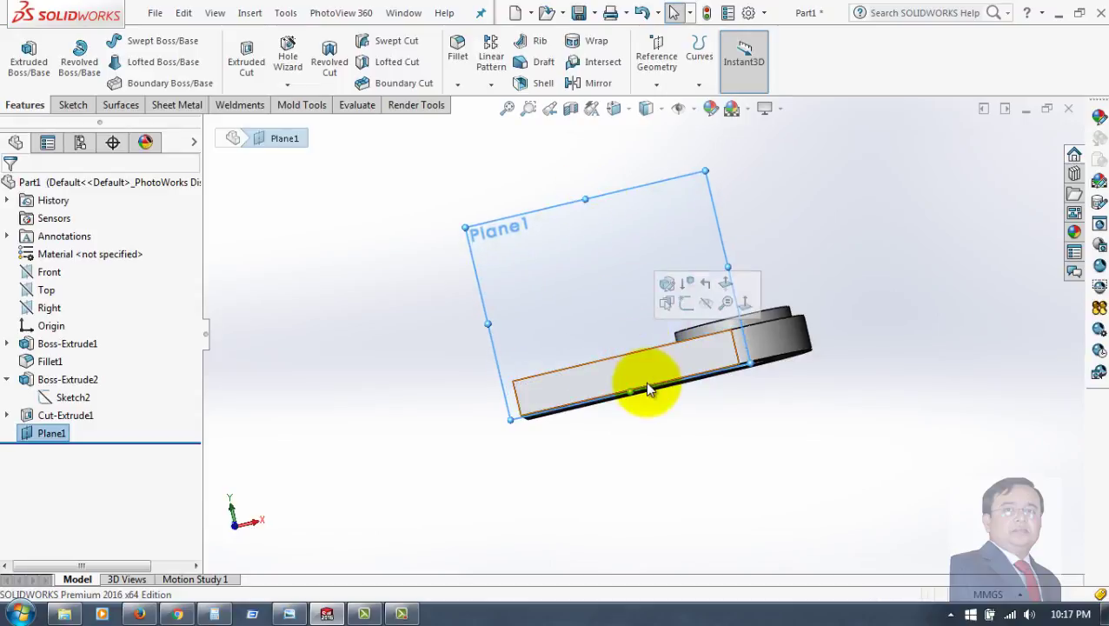
click(566, 320)
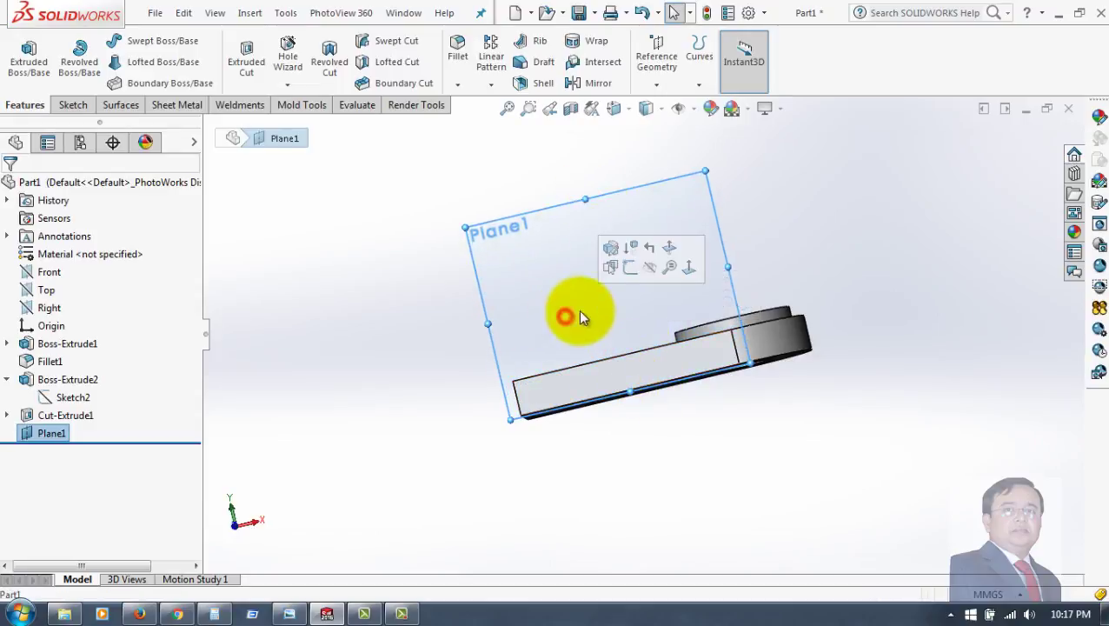
click(632, 265)
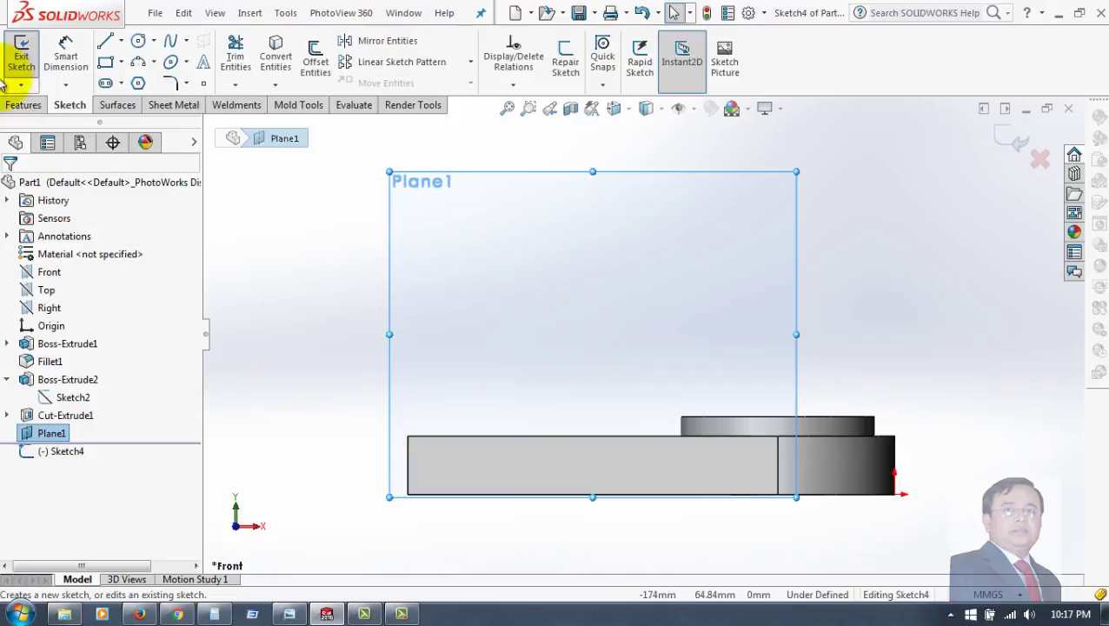
click(139, 41)
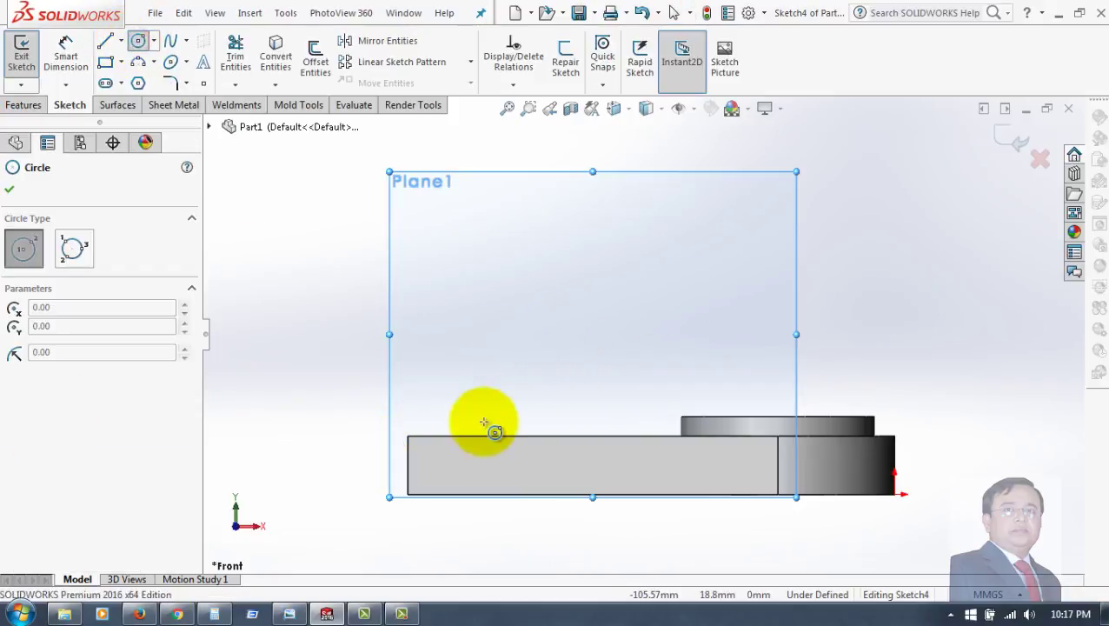
click(478, 330)
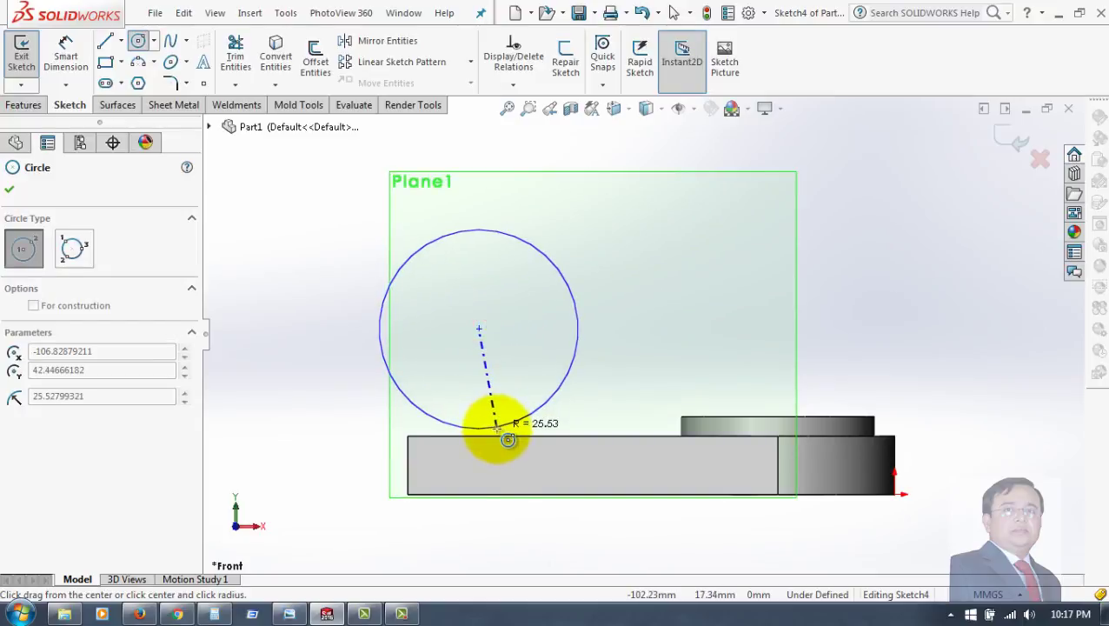
click(510, 443)
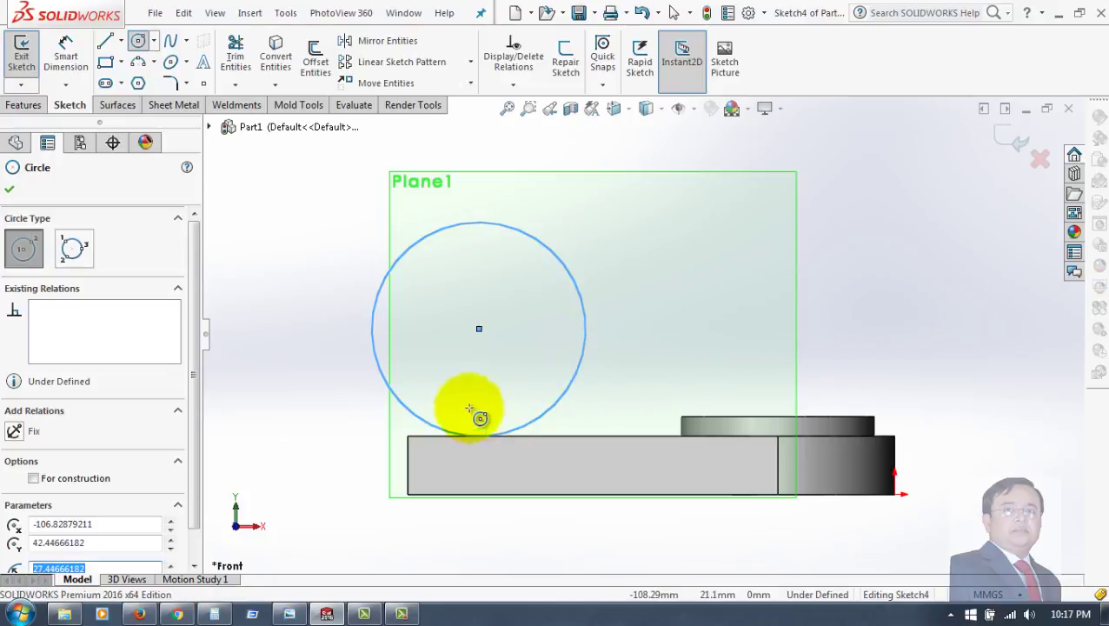
Dimension the Plane1 circle to a 50 mm diameter
click(66, 54)
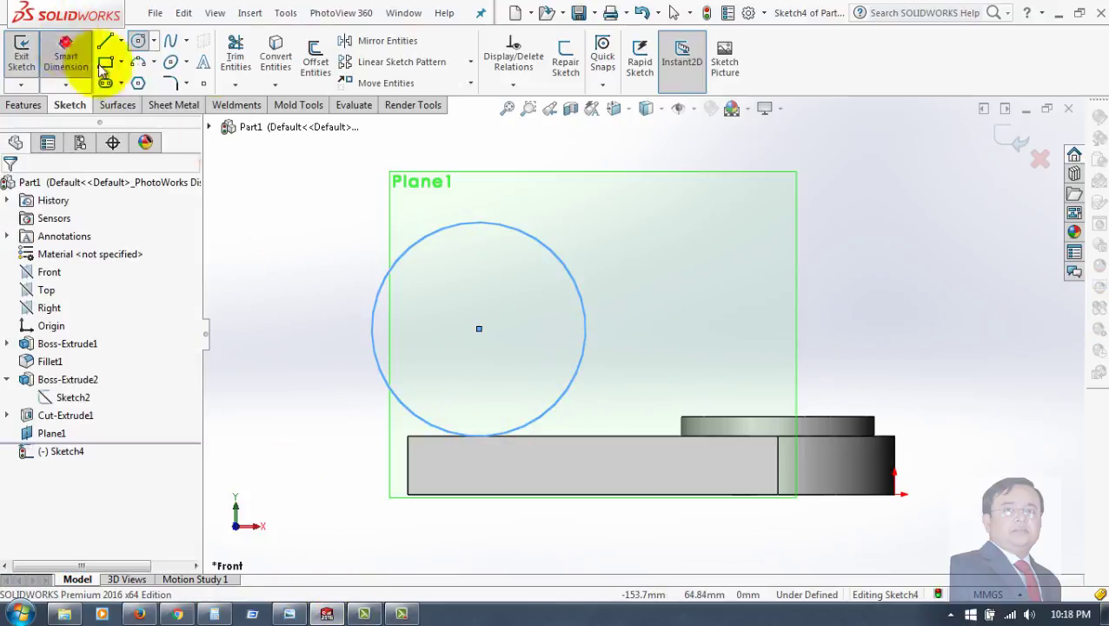
click(532, 247)
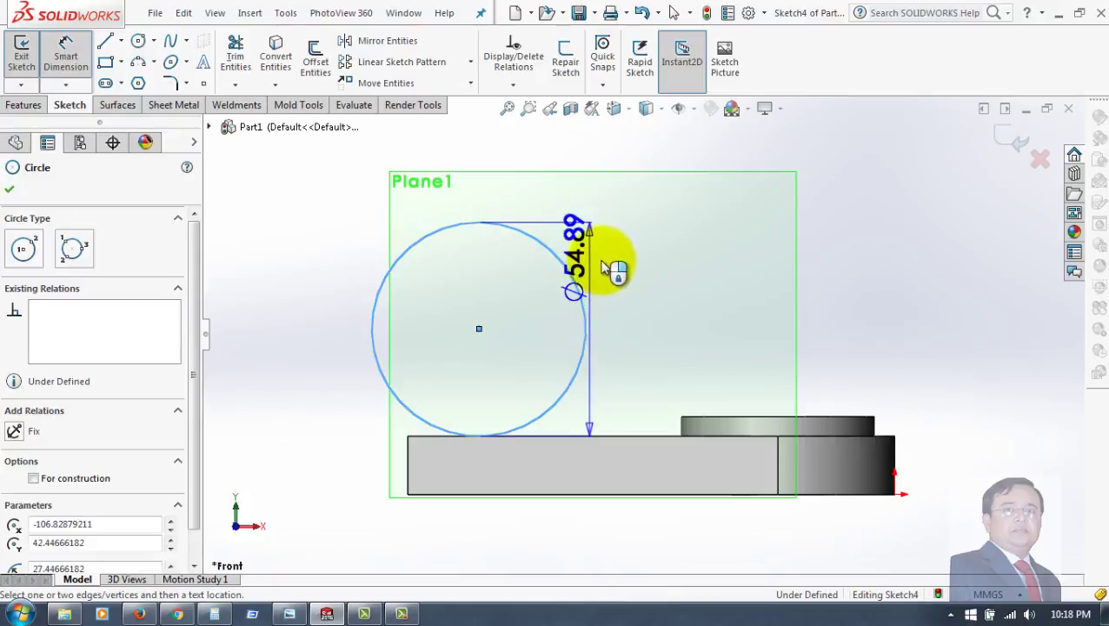
click(619, 266)
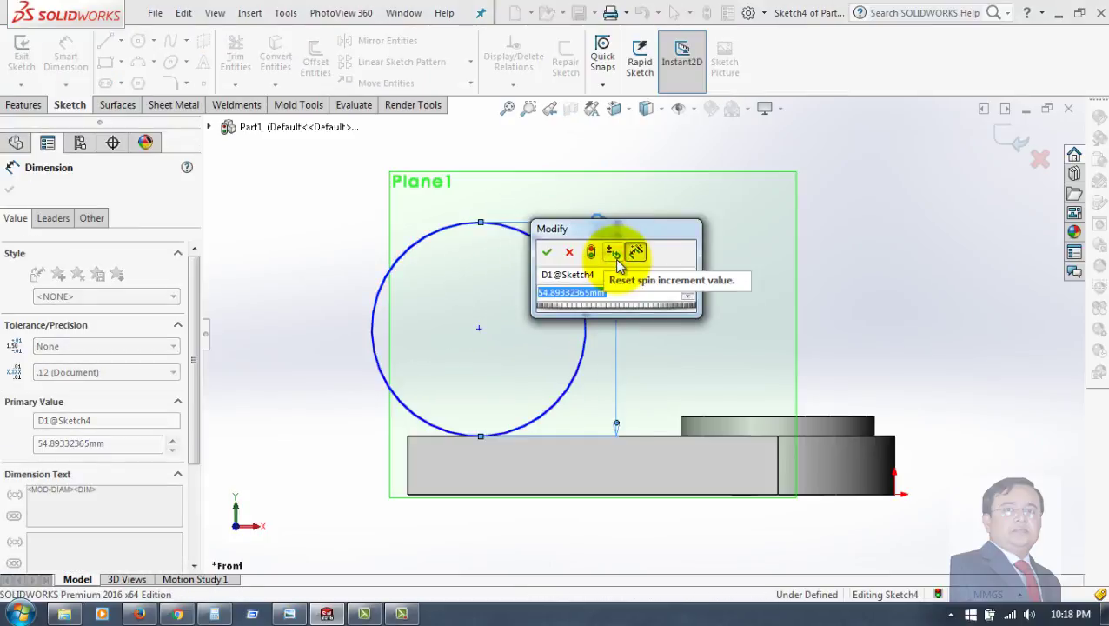
text(50)
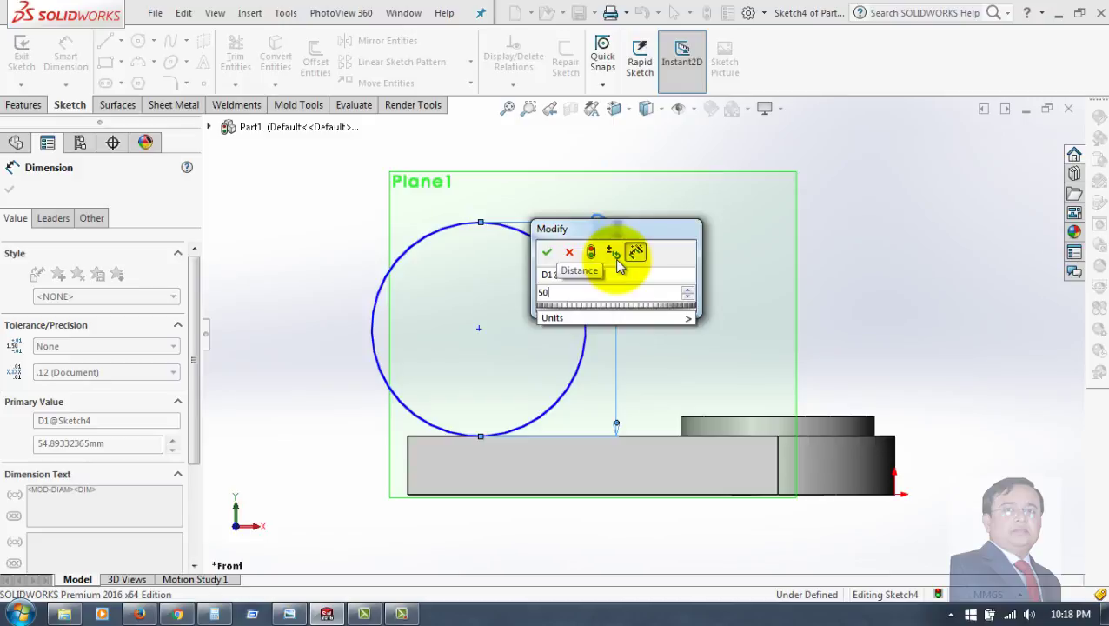
key(Return)
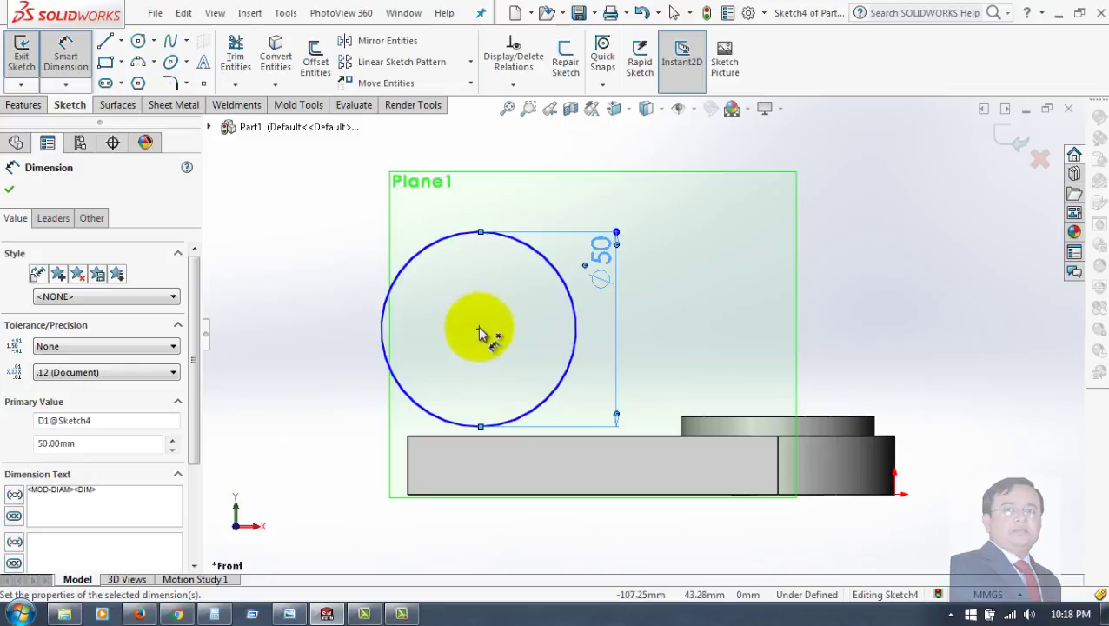
Locate the circle's centre 25 mm from the block's left edge
click(408, 468)
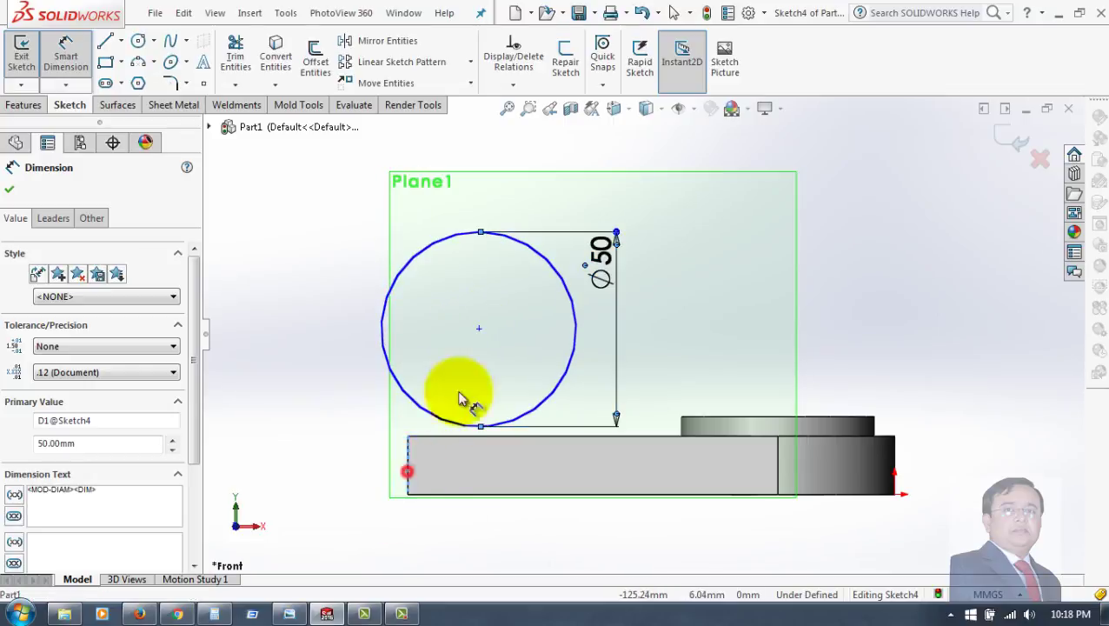
click(478, 329)
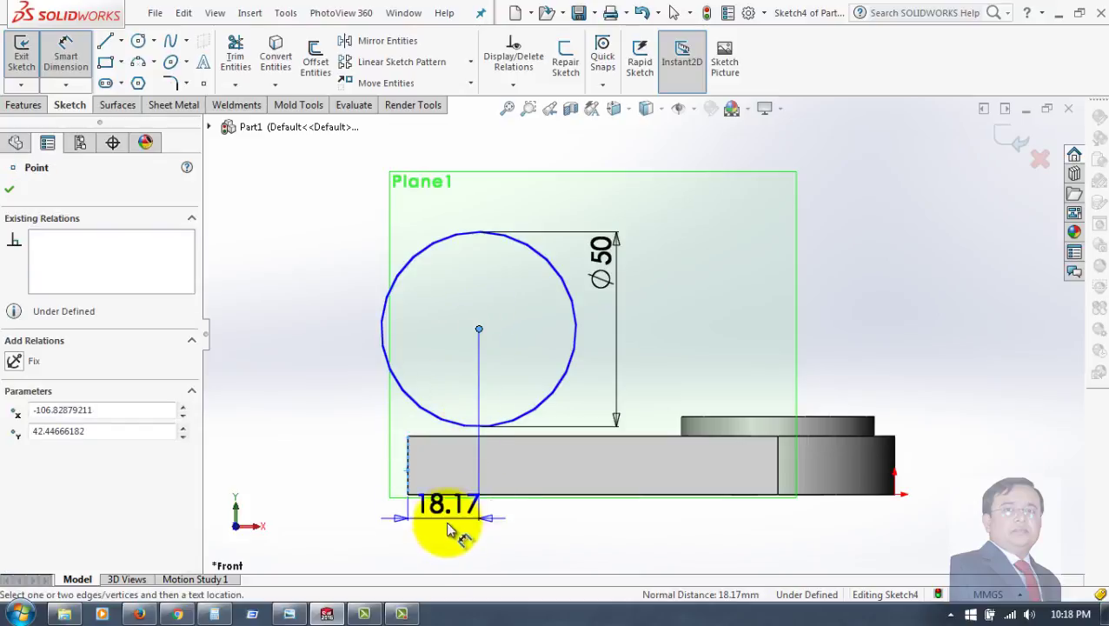
click(449, 546)
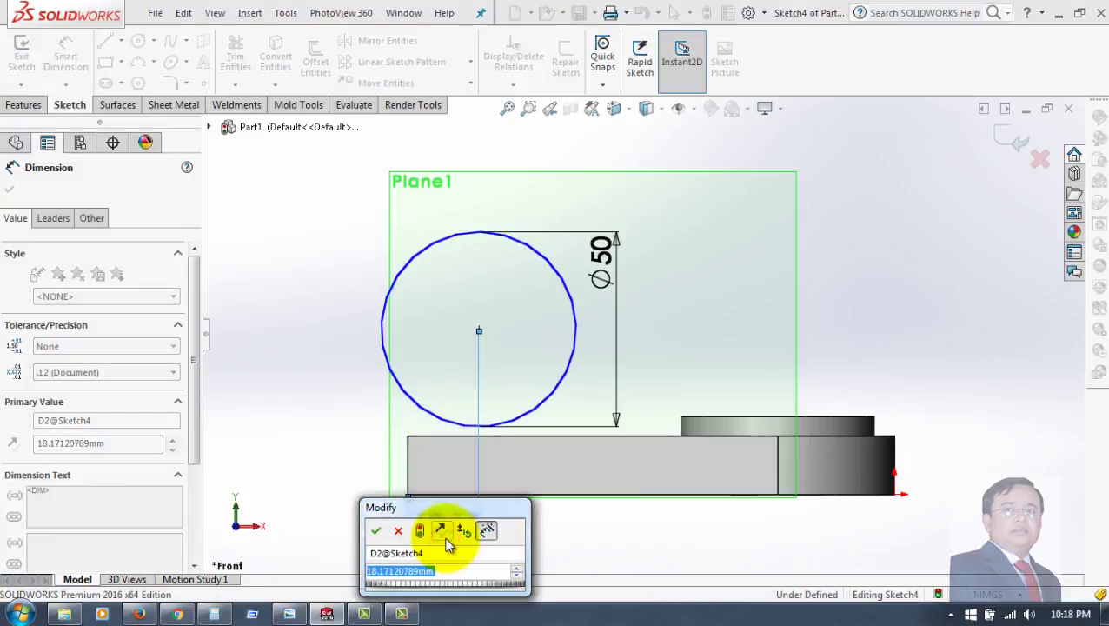
text(25)
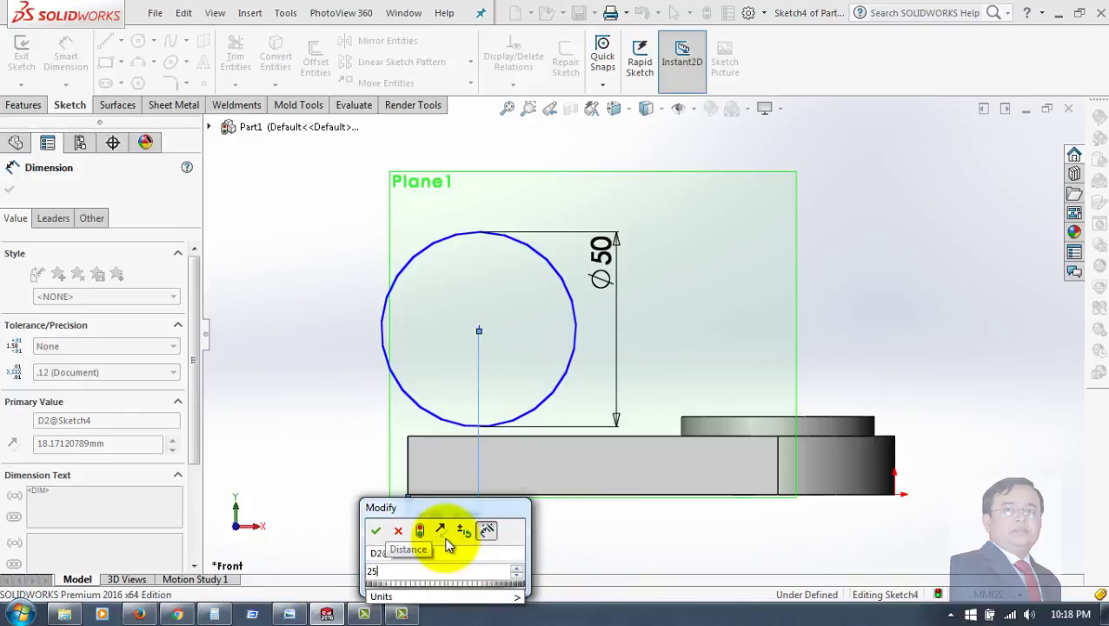
key(Return)
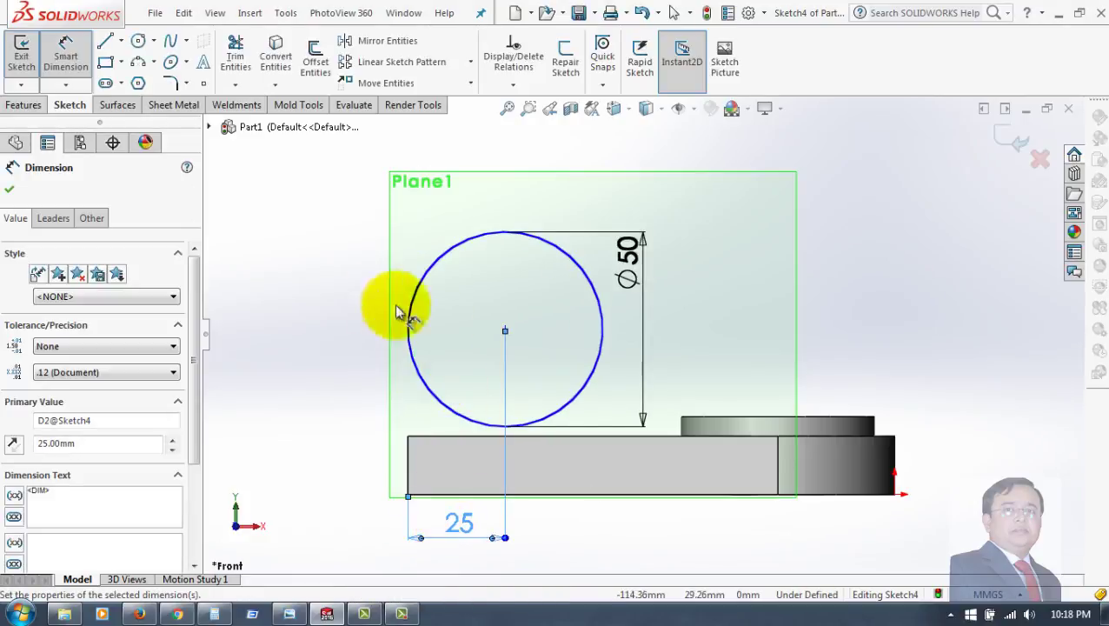
click(9, 188)
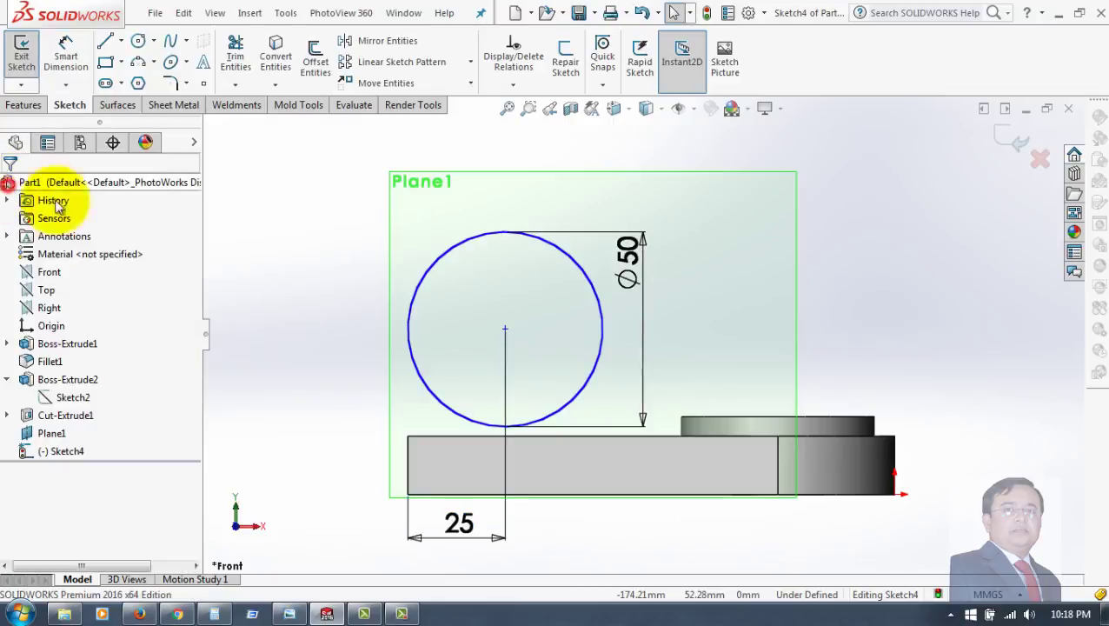
Make the 50 mm circle tangent to the base's top edge
click(490, 427)
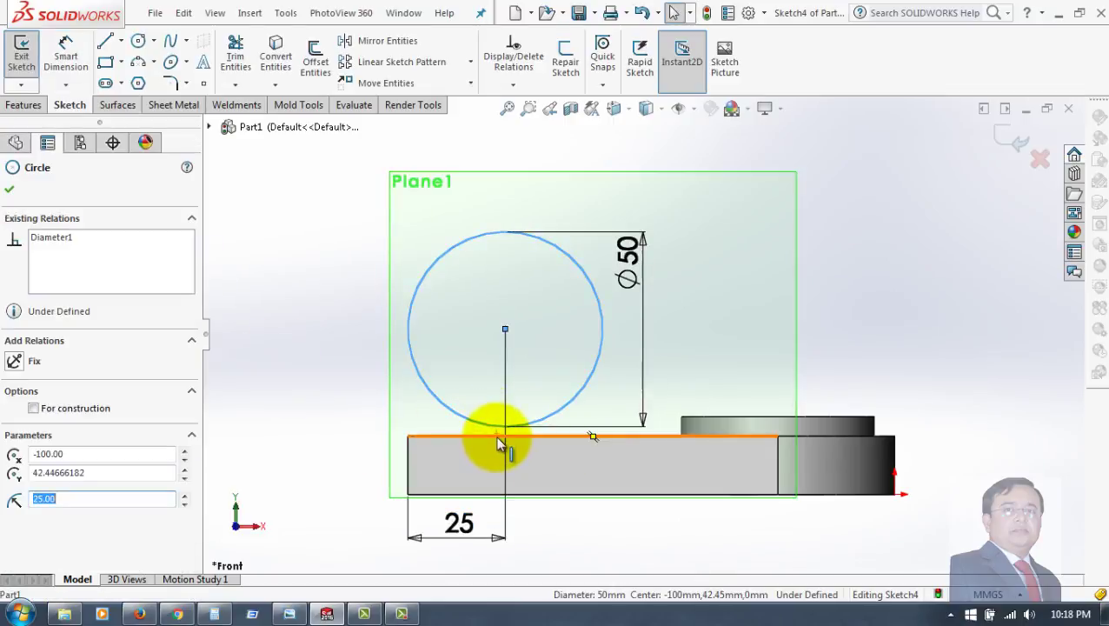
ctrl+click(498, 435)
click(541, 388)
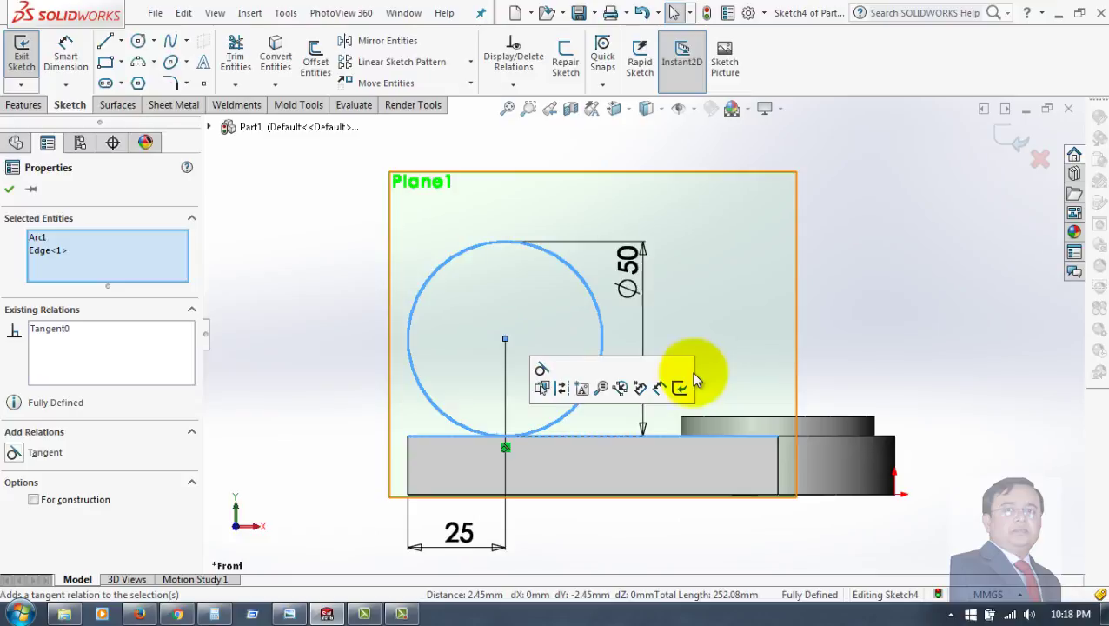
click(9, 190)
Draw a concentric inner circle and dimension it to a 20 mm diameter
mouse_move(263, 364)
middle_down()
mouse_move(236, 450)
mouse_move(656, 365)
mouse_move(688, 328)
mouse_move(446, 292)
middle_up()
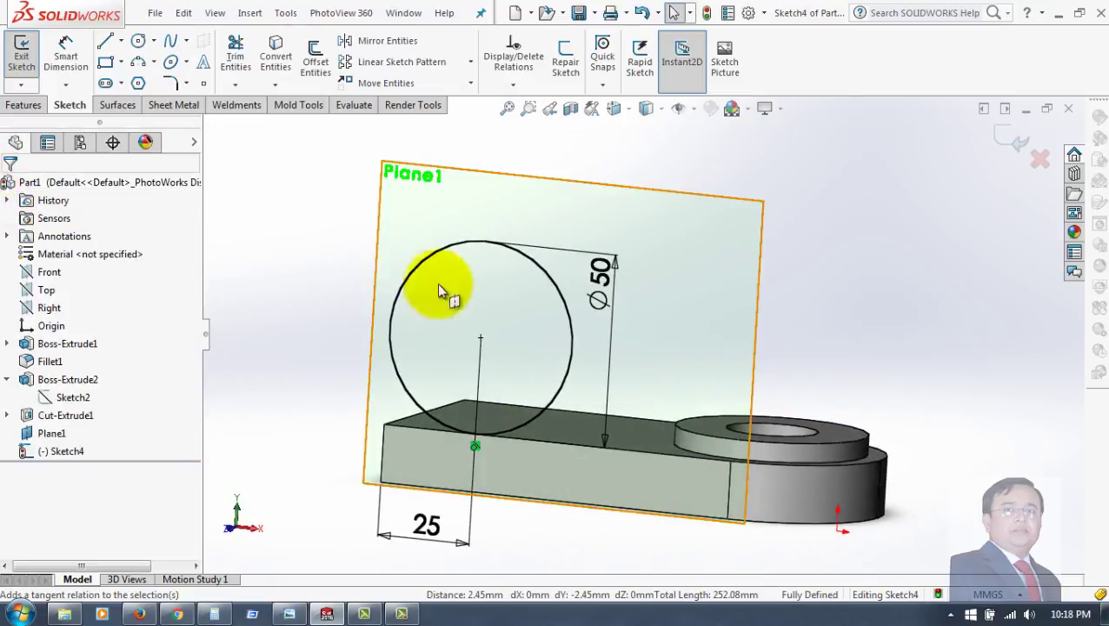
click(139, 44)
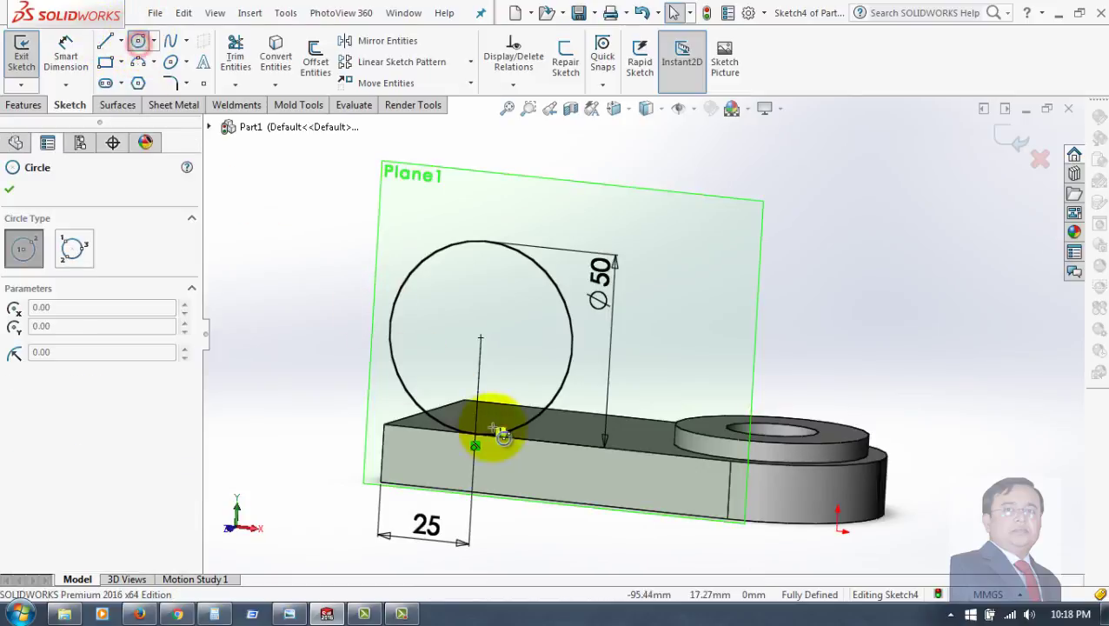
click(481, 338)
click(495, 383)
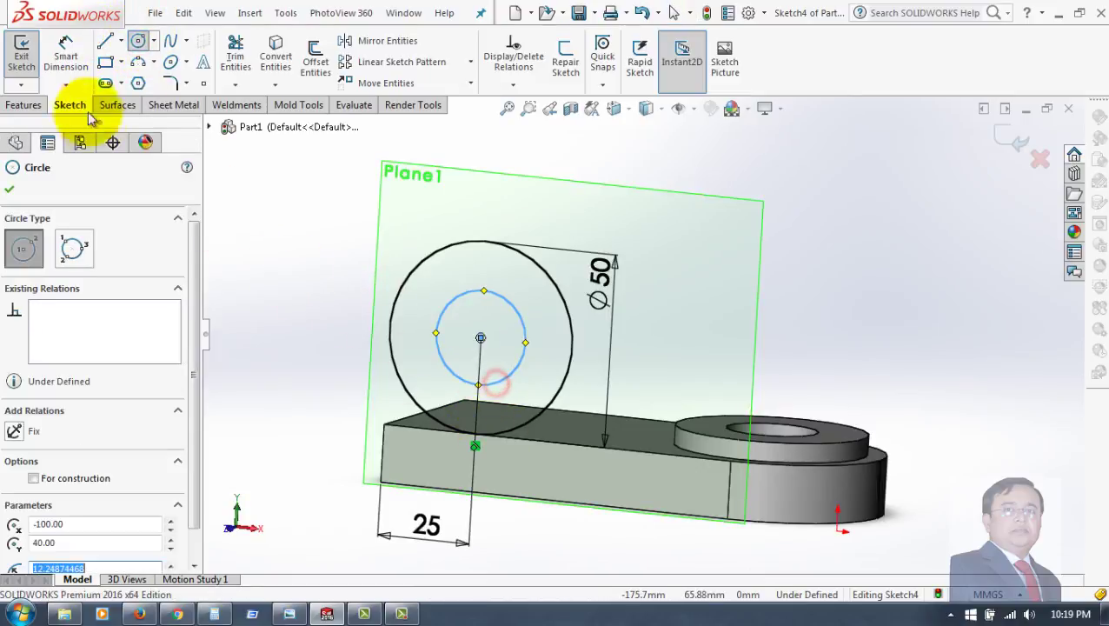
click(139, 42)
click(522, 322)
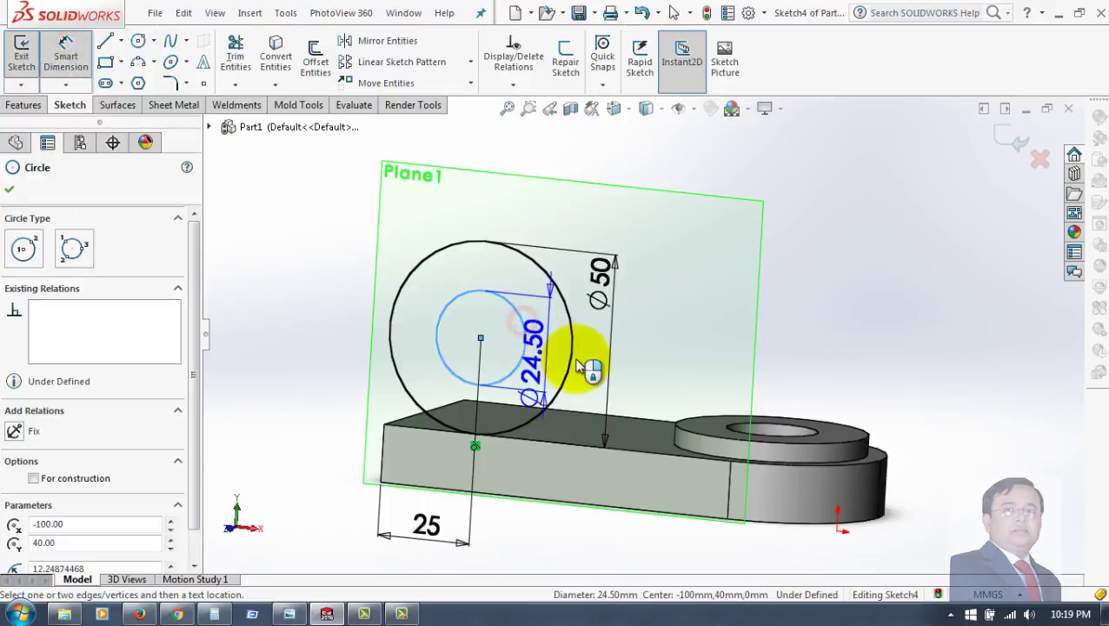
click(577, 362)
text(20)
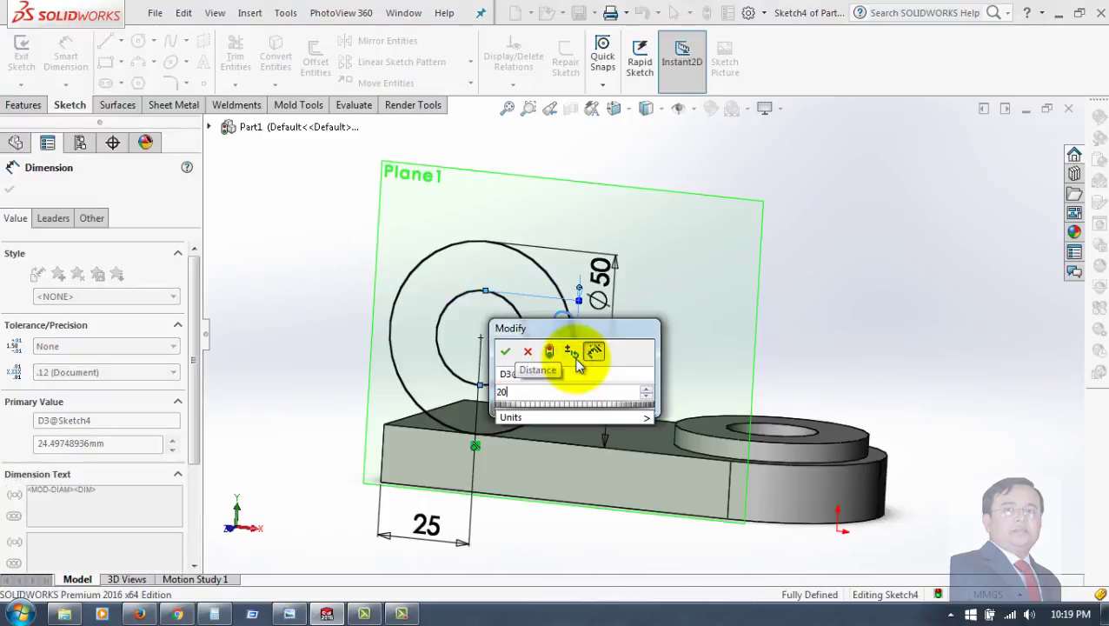
key(Return)
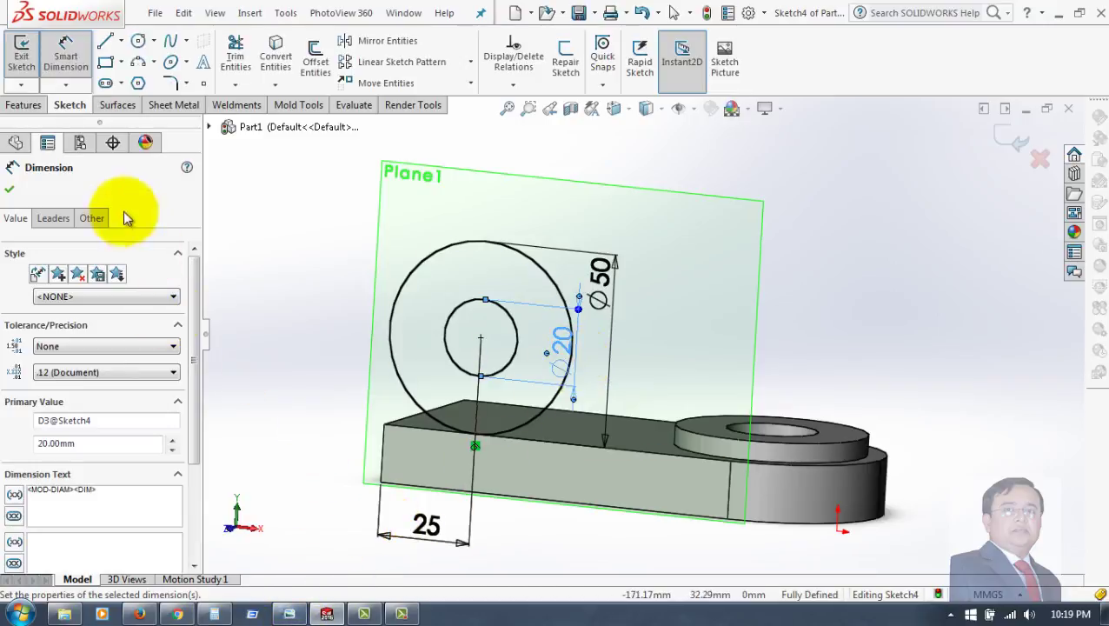
click(23, 106)
Extrude the Sketch4 ring 5 mm in Direction 1 and 20 mm in Direction 2
click(28, 56)
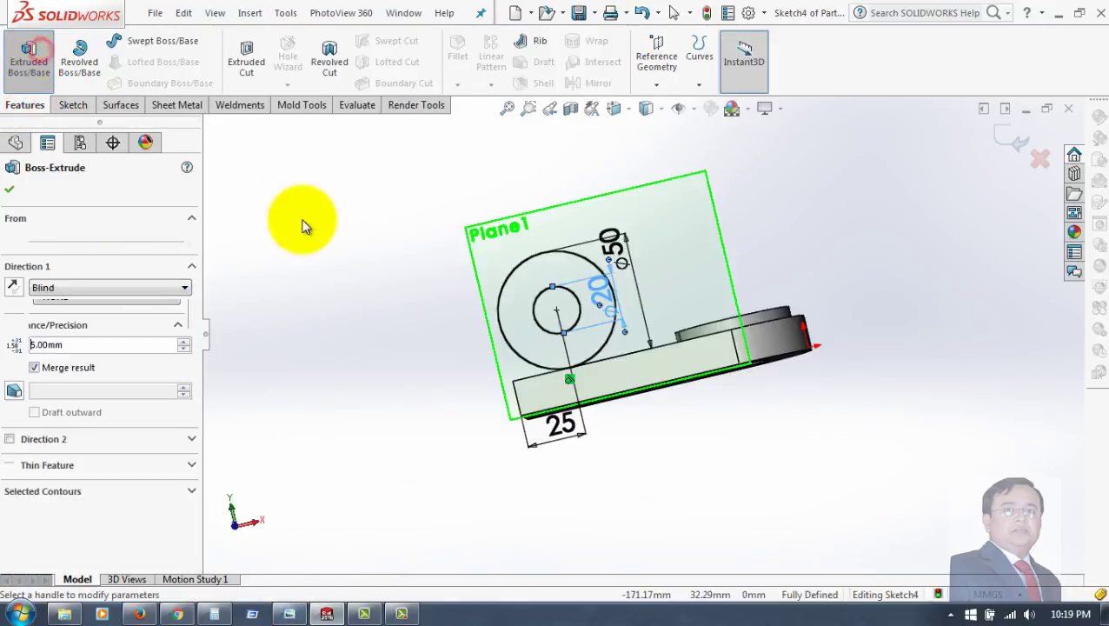
mouse_move(385, 254)
middle_down()
mouse_move(245, 403)
mouse_move(311, 379)
middle_up()
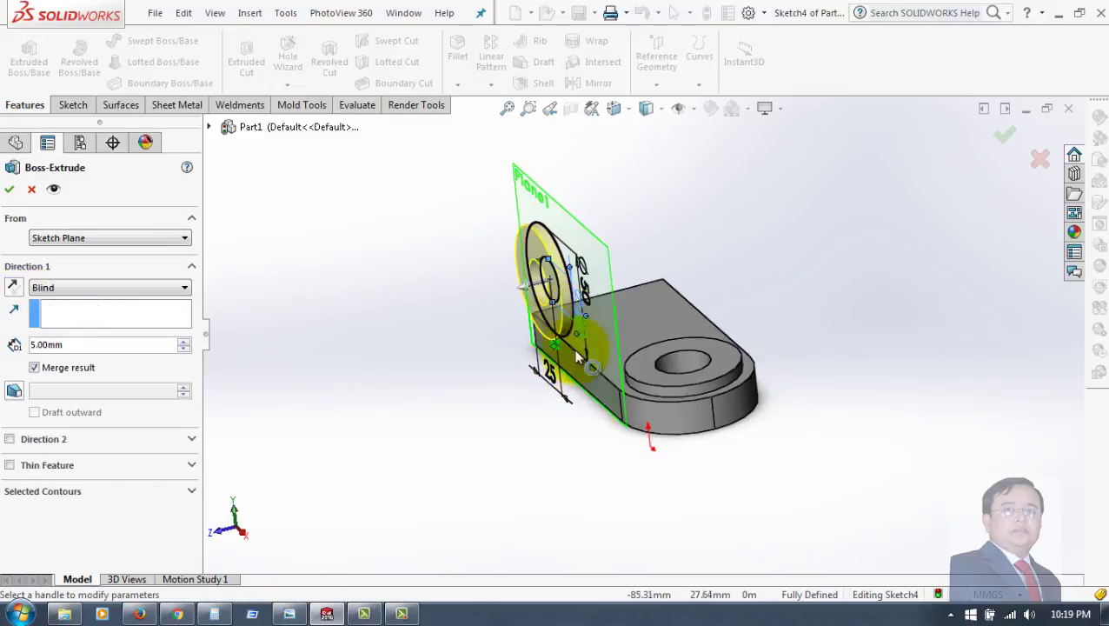
click(9, 441)
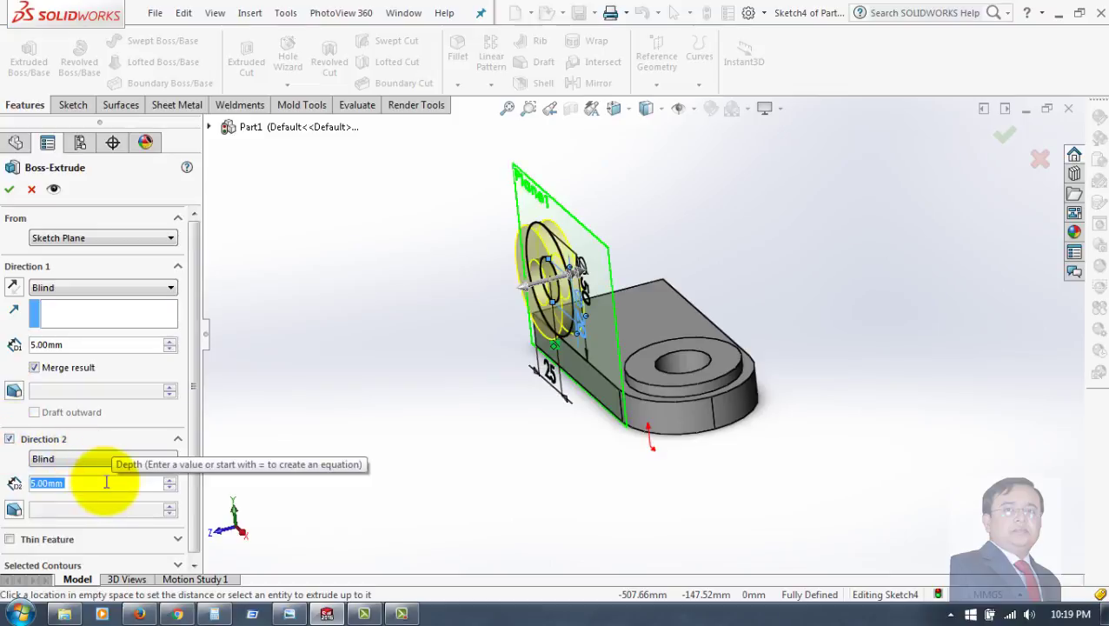
text(20)
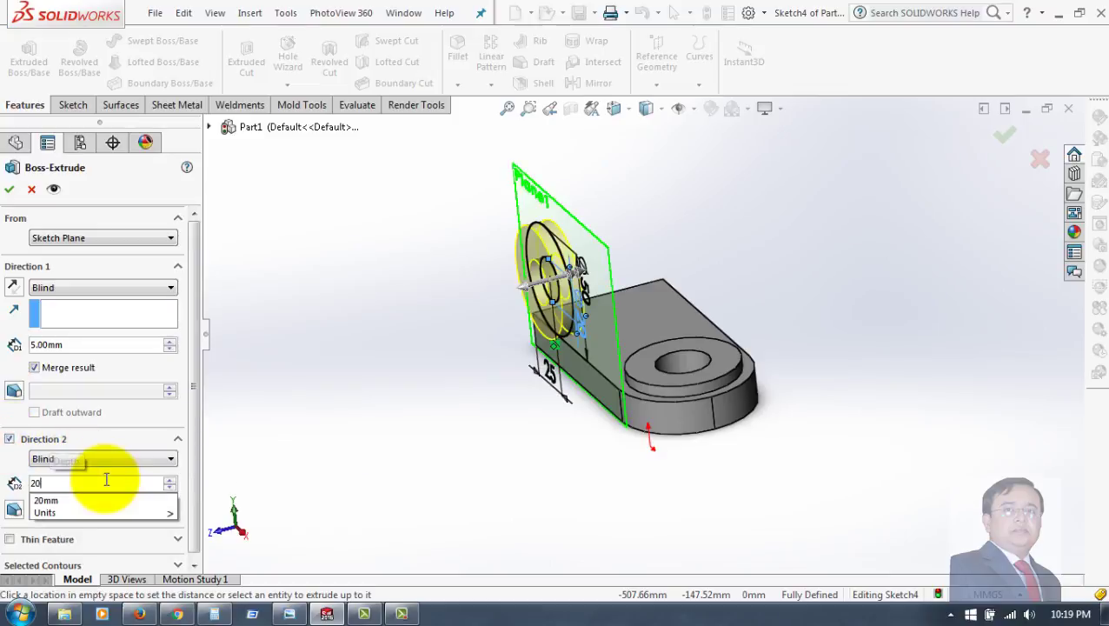
key(Return)
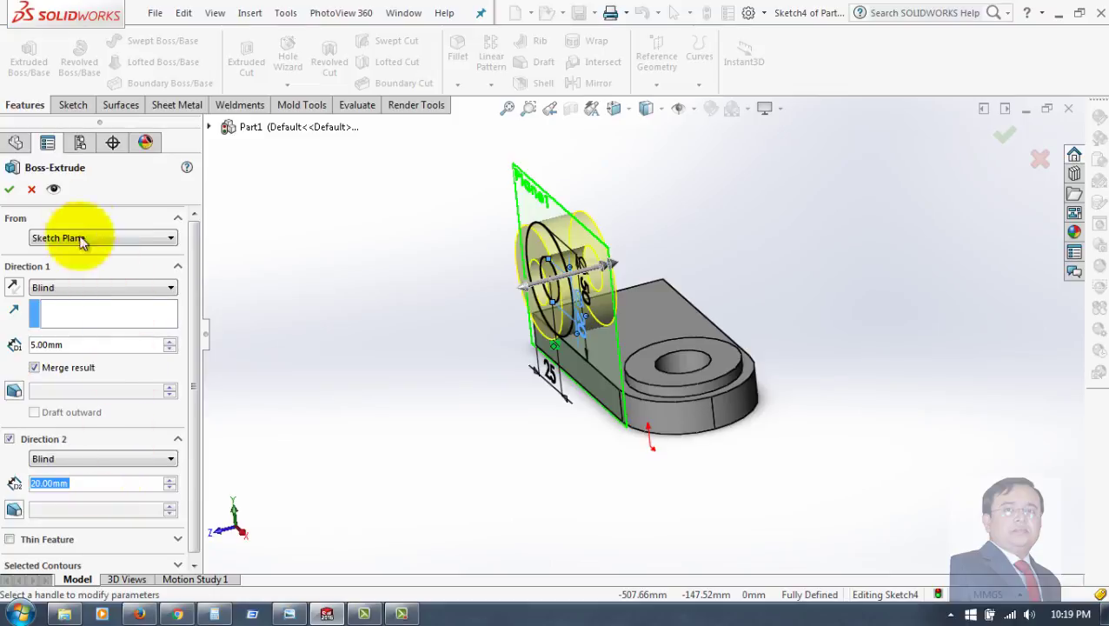
click(53, 189)
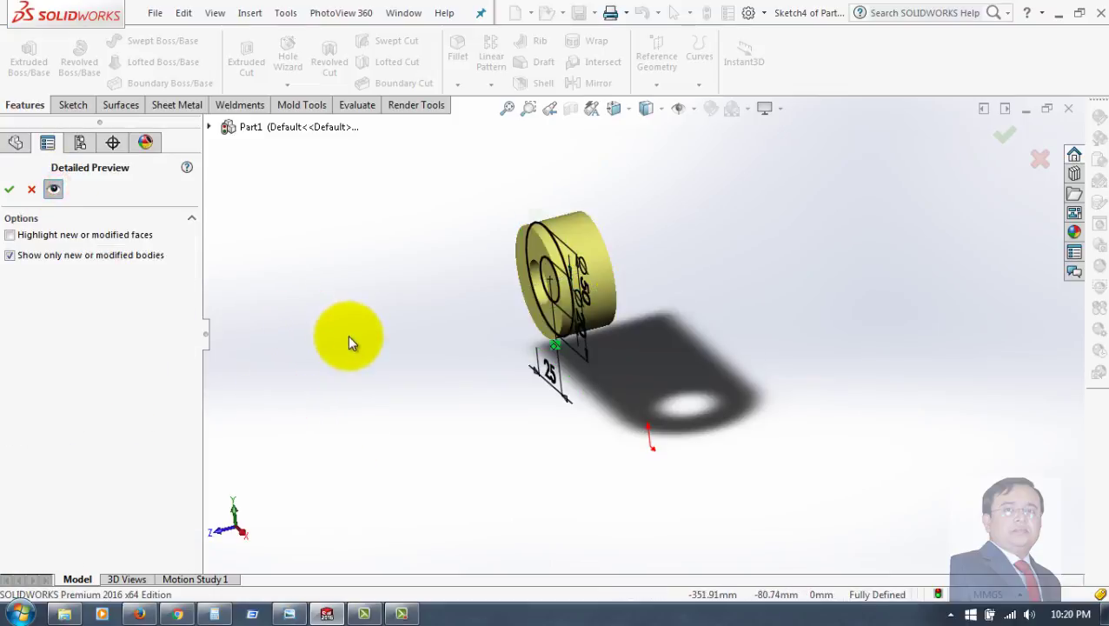
click(14, 188)
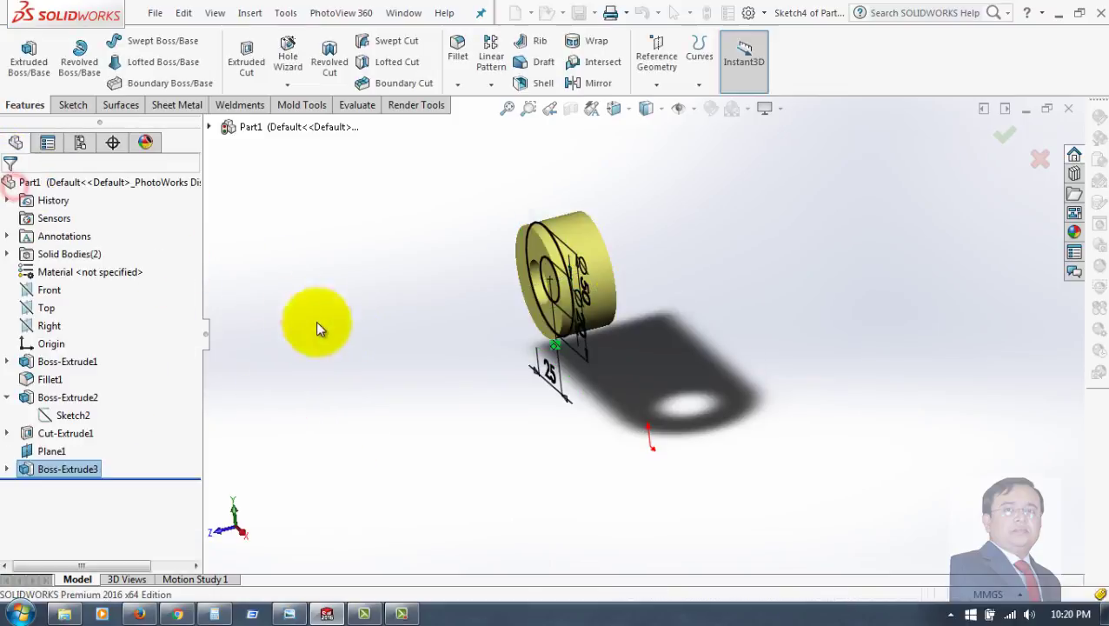
mouse_move(381, 336)
middle_down()
mouse_move(432, 239)
mouse_move(465, 255)
mouse_move(453, 277)
mouse_move(491, 298)
mouse_move(549, 296)
mouse_move(495, 292)
mouse_move(470, 272)
mouse_move(466, 308)
middle_up()
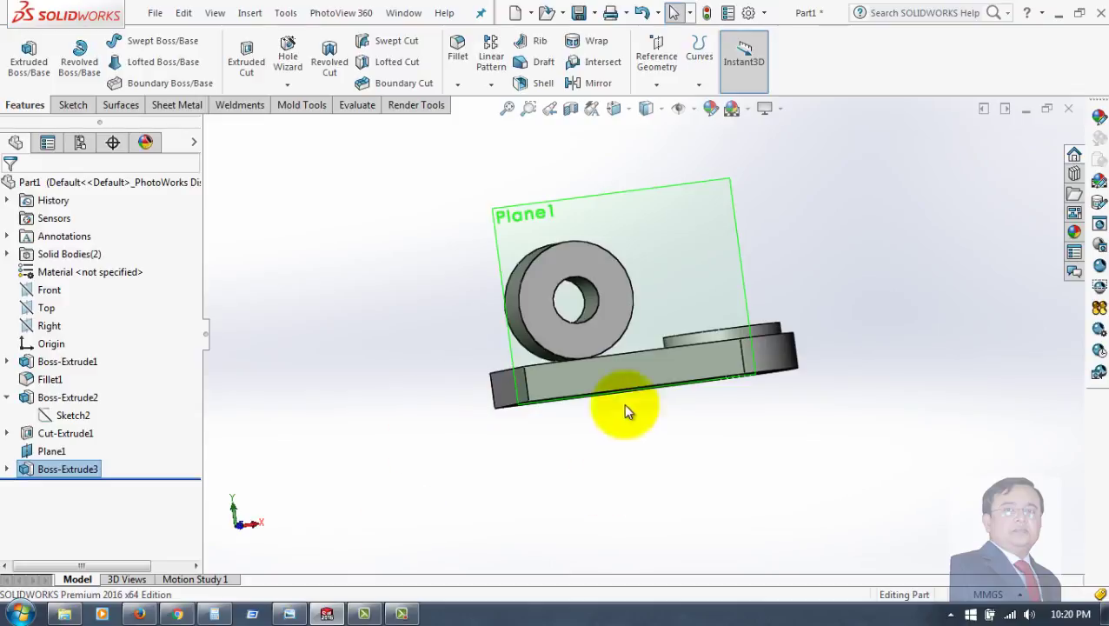
mouse_move(623, 403)
middle_down()
mouse_move(755, 391)
mouse_move(710, 371)
mouse_move(642, 425)
mouse_move(562, 363)
middle_up()
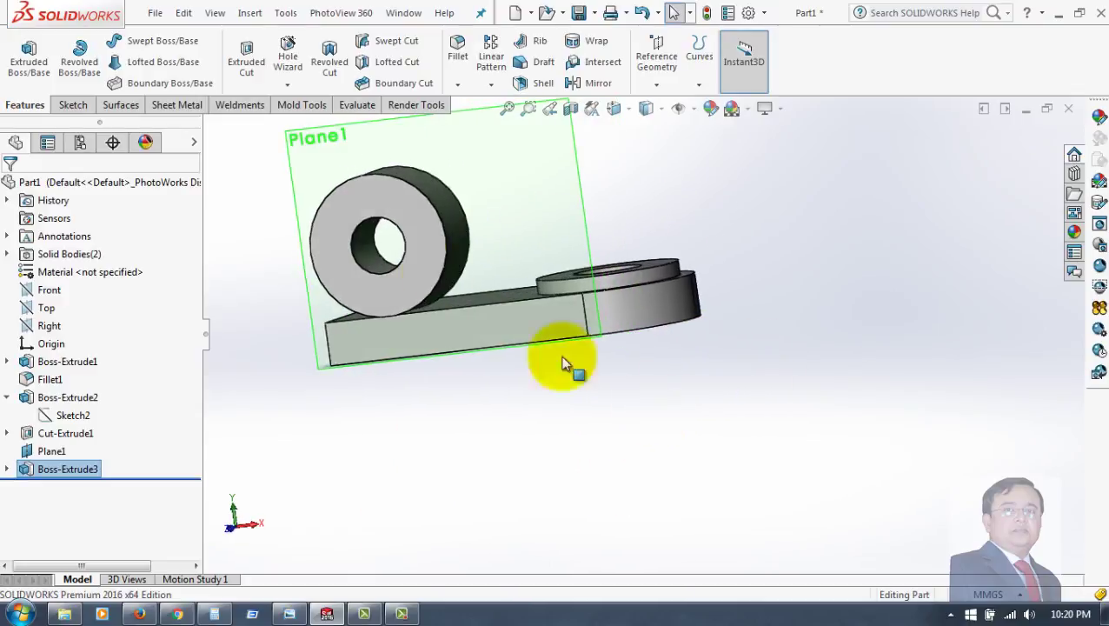
Start a sketch on Plane1 and draw a vertical line up from the base's top edge
click(534, 213)
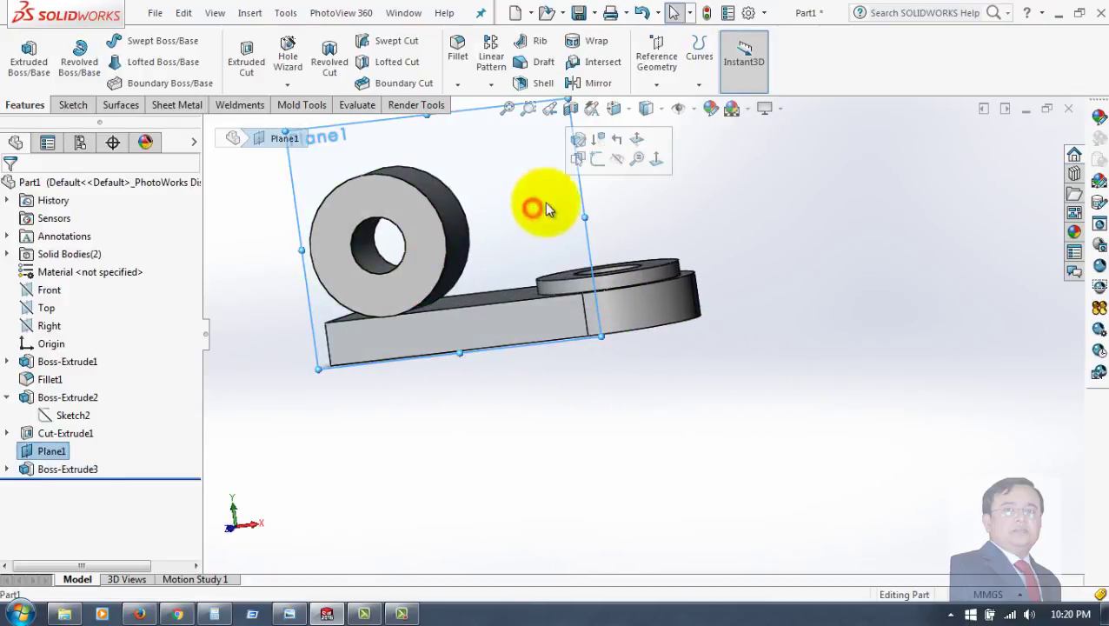
click(596, 160)
key(ctrl+z)
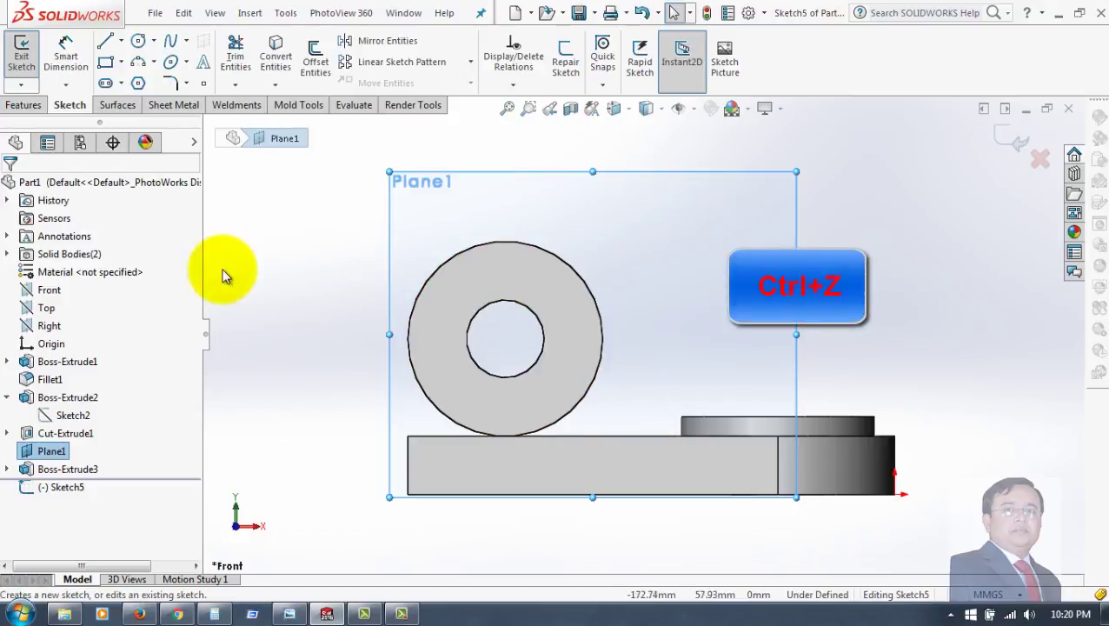
click(106, 42)
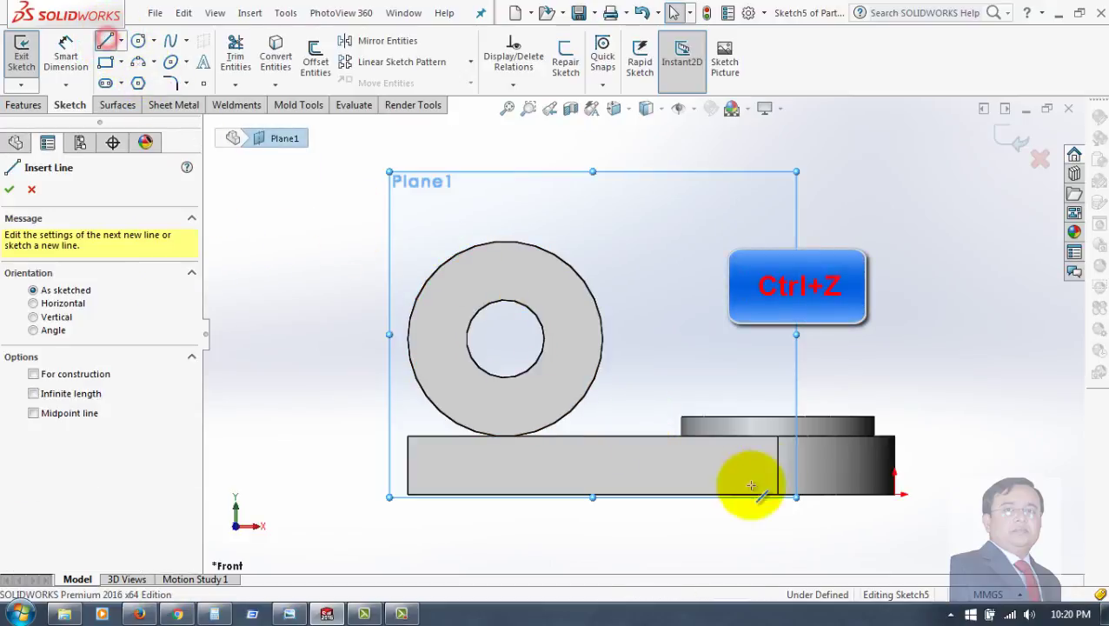
click(624, 435)
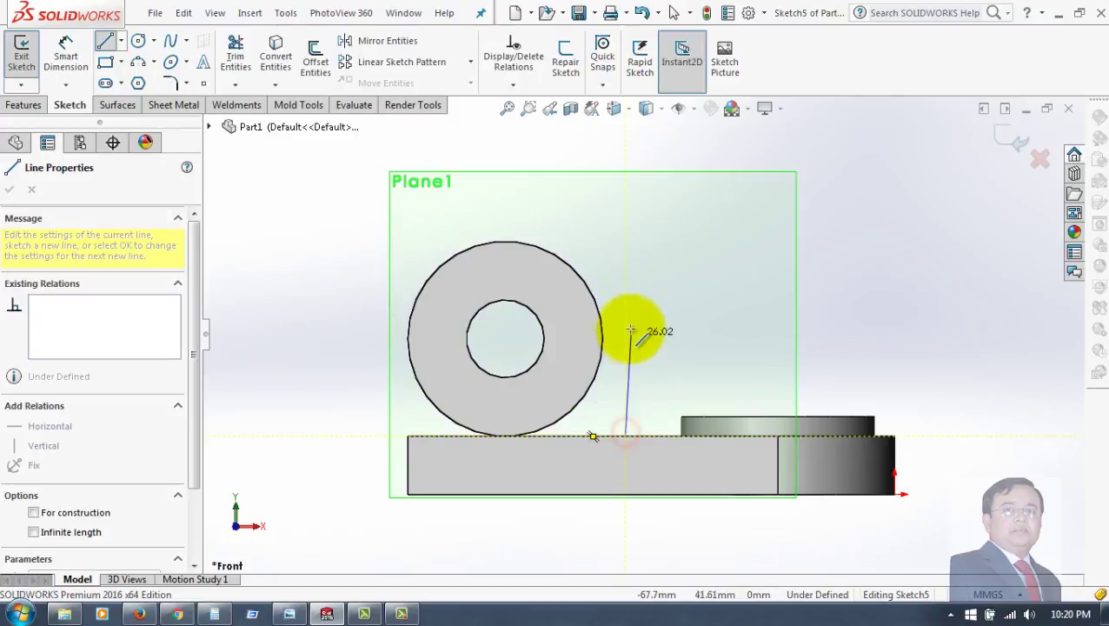
click(624, 290)
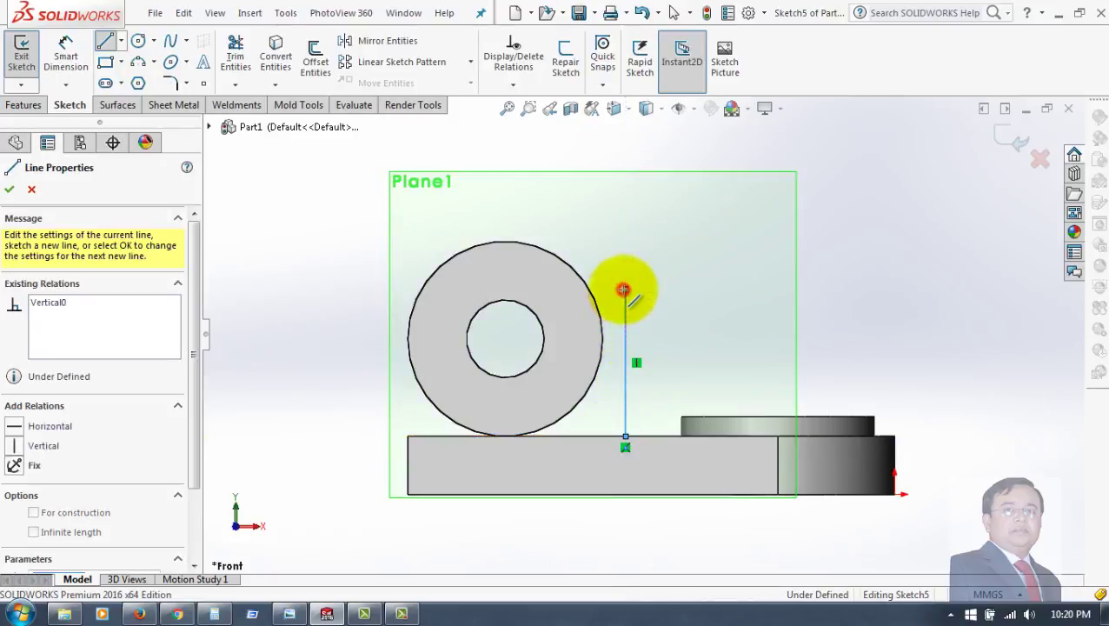
right_click(702, 289)
click(739, 302)
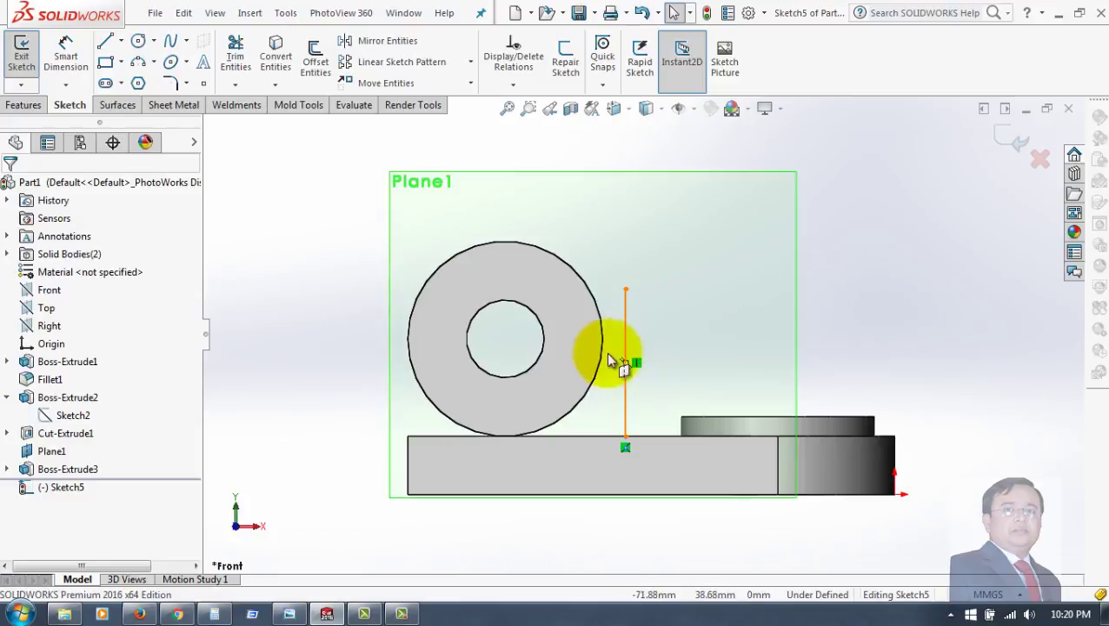
Make the vertical line tangent to the boss's outer circular edge
click(597, 355)
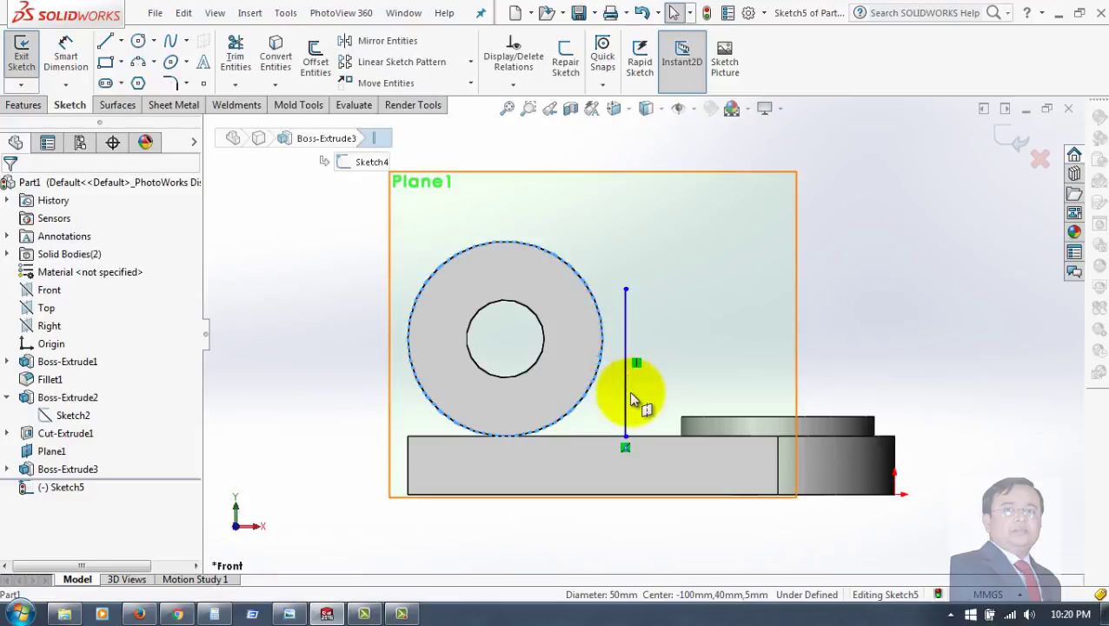
ctrl+click(626, 395)
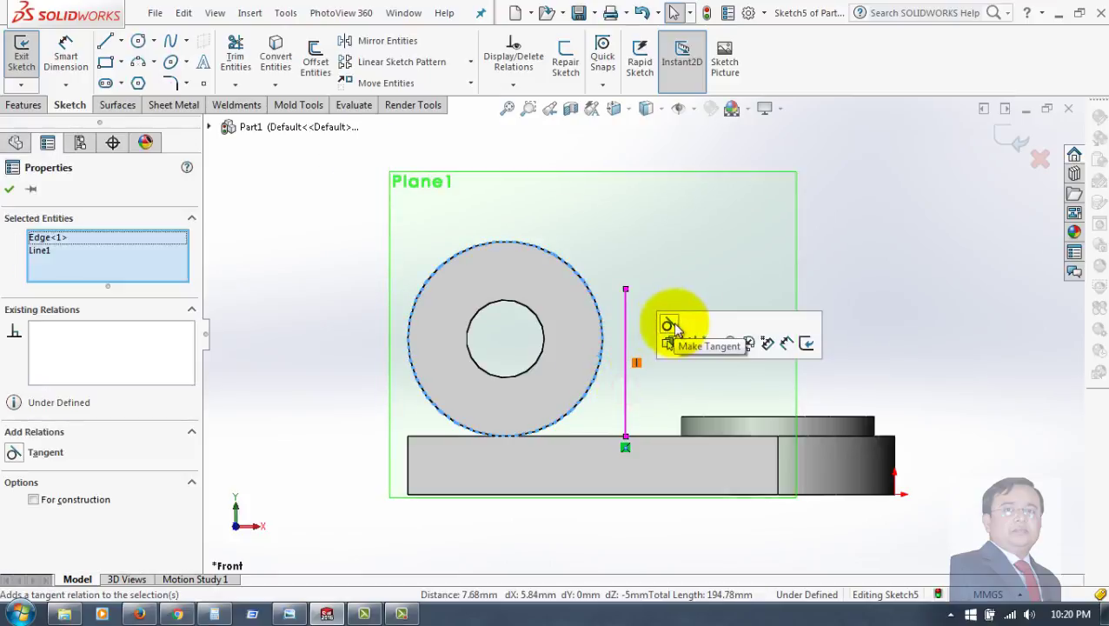
click(672, 329)
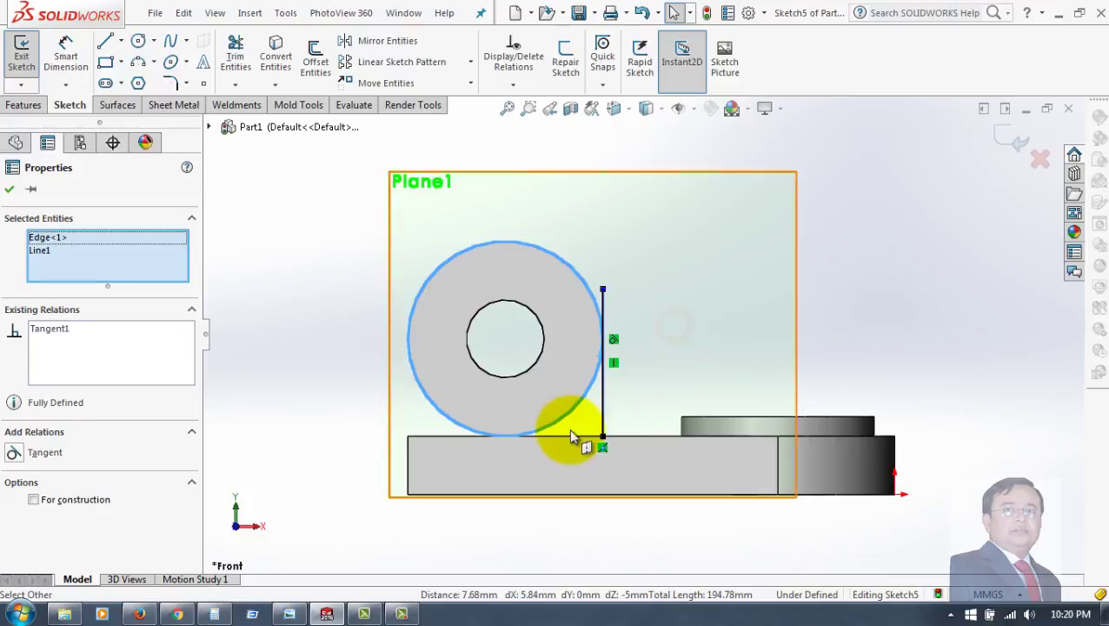
click(8, 192)
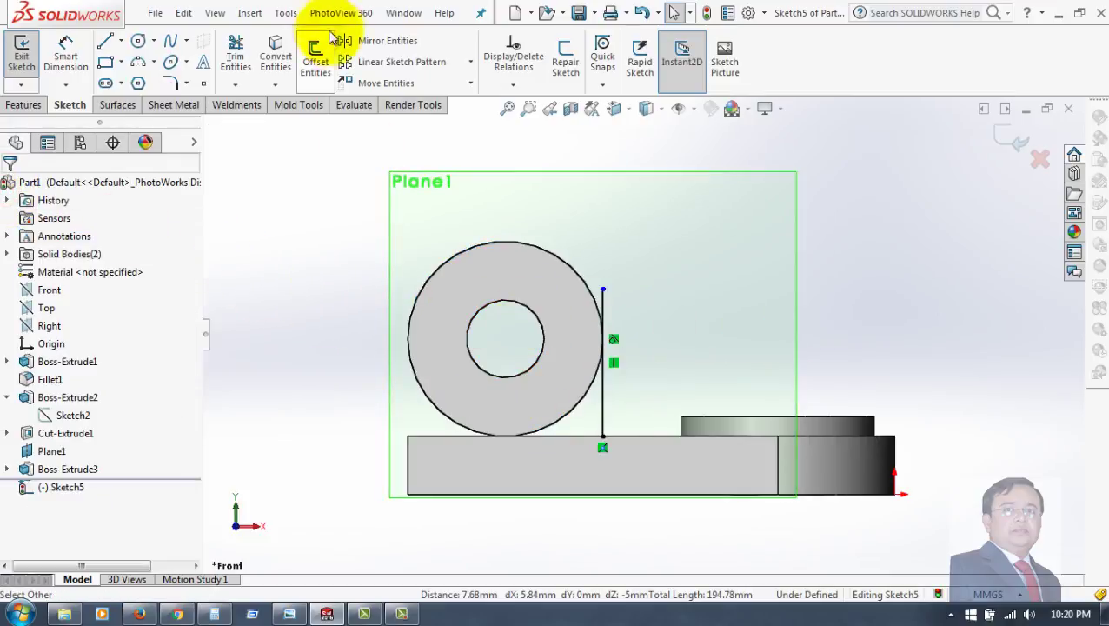
Draw a horizontal centerline from the circle's centre past the vertical line
click(235, 55)
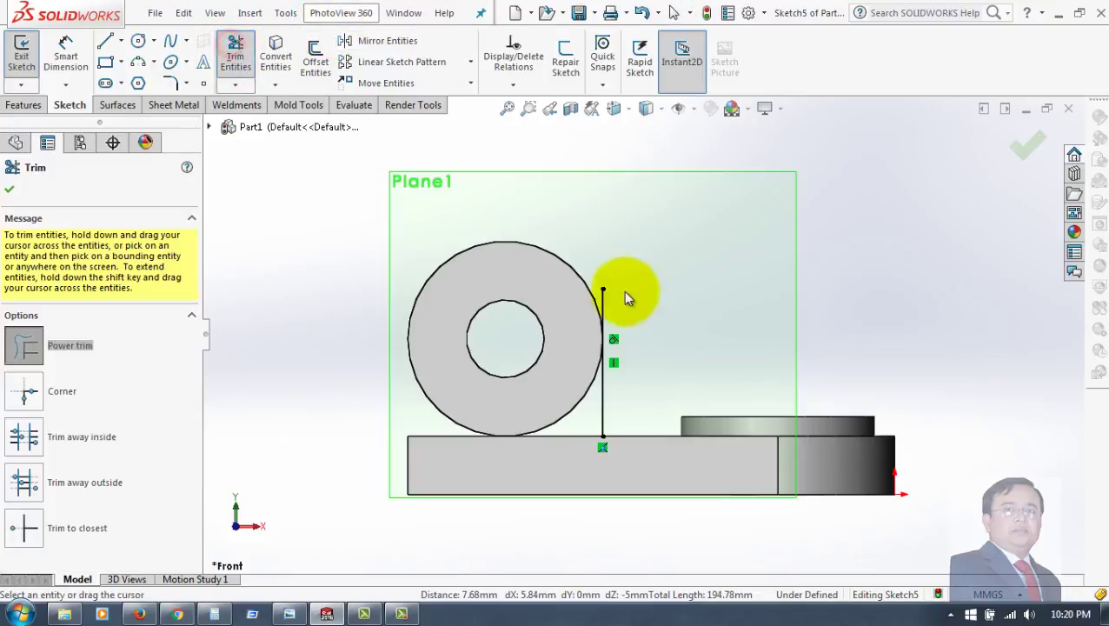
drag(598, 295, 623, 306)
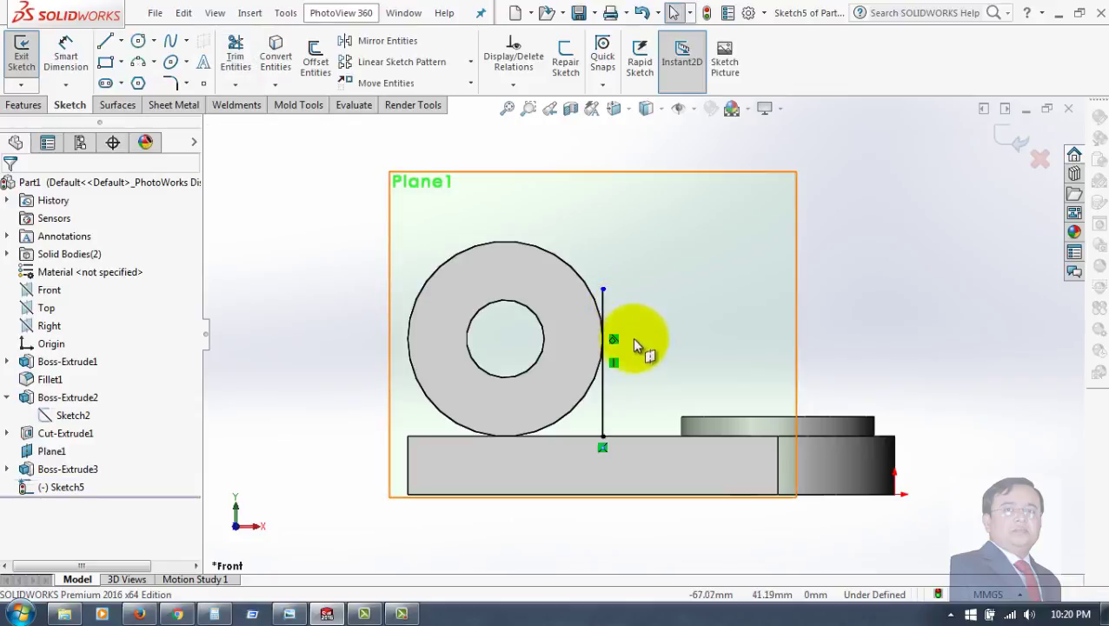
click(122, 41)
click(146, 79)
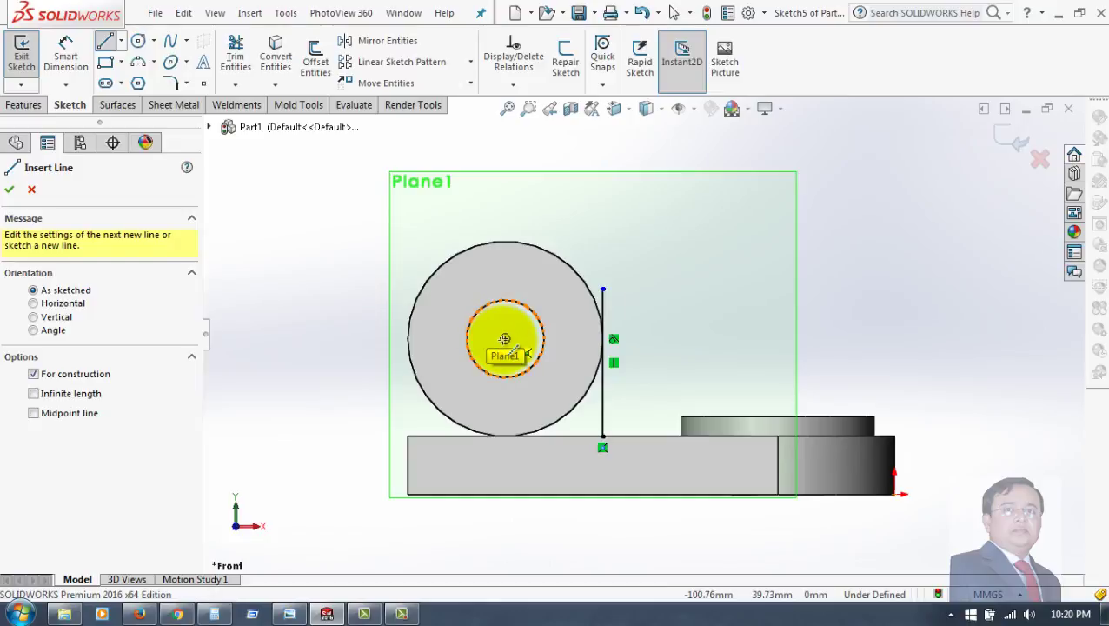
click(505, 338)
click(662, 338)
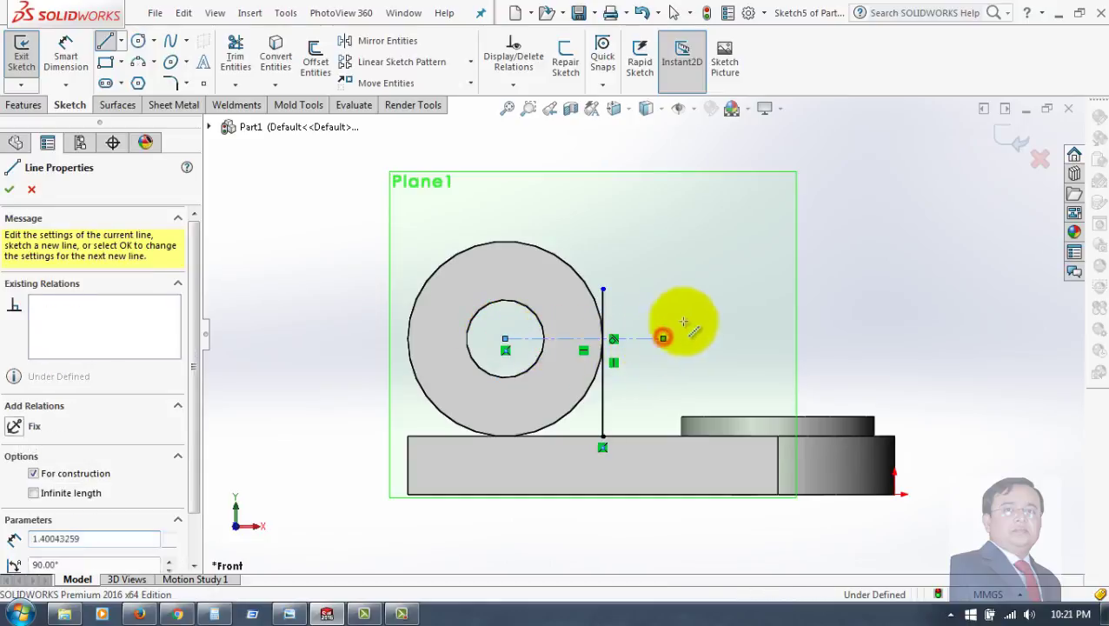
right_click(683, 311)
click(713, 318)
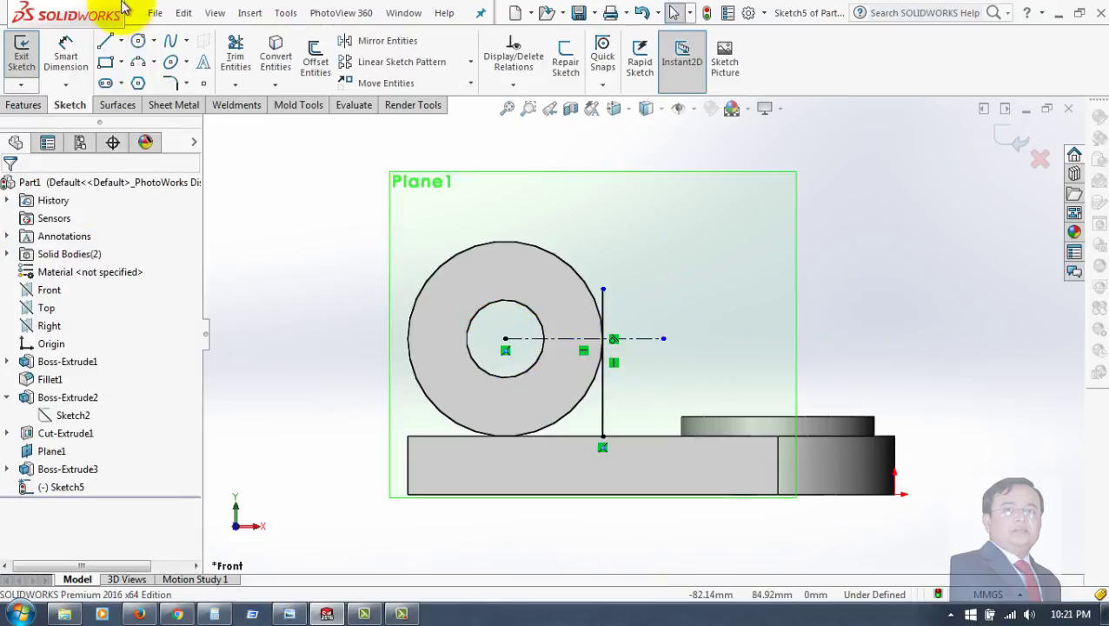
Trim the vertical line above the centerline and the centerline's excess beyond it
click(236, 59)
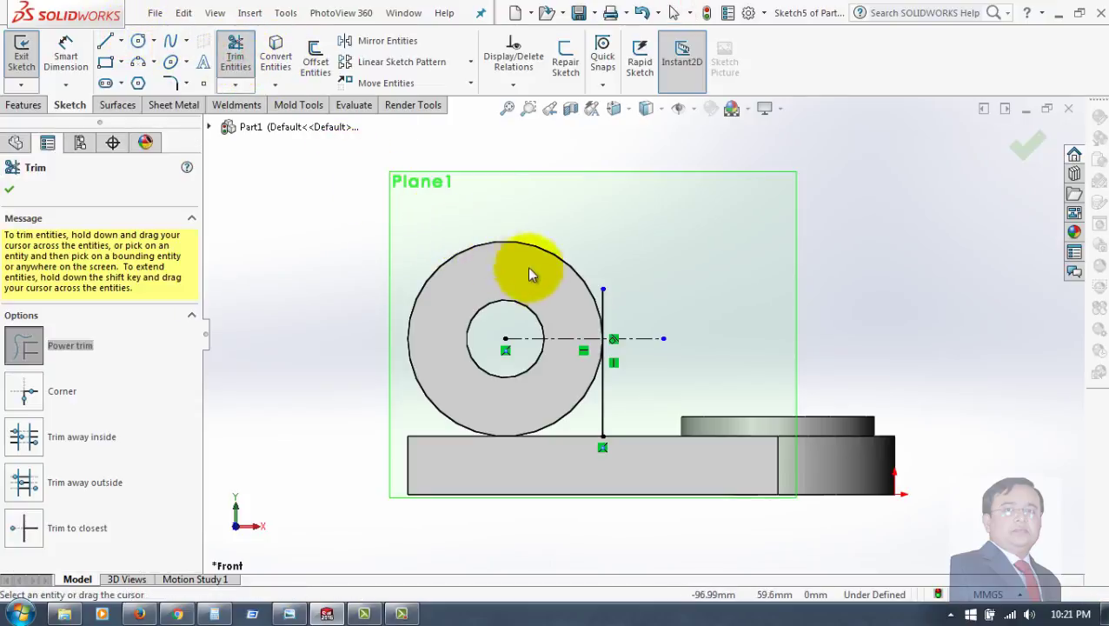
drag(599, 296, 628, 307)
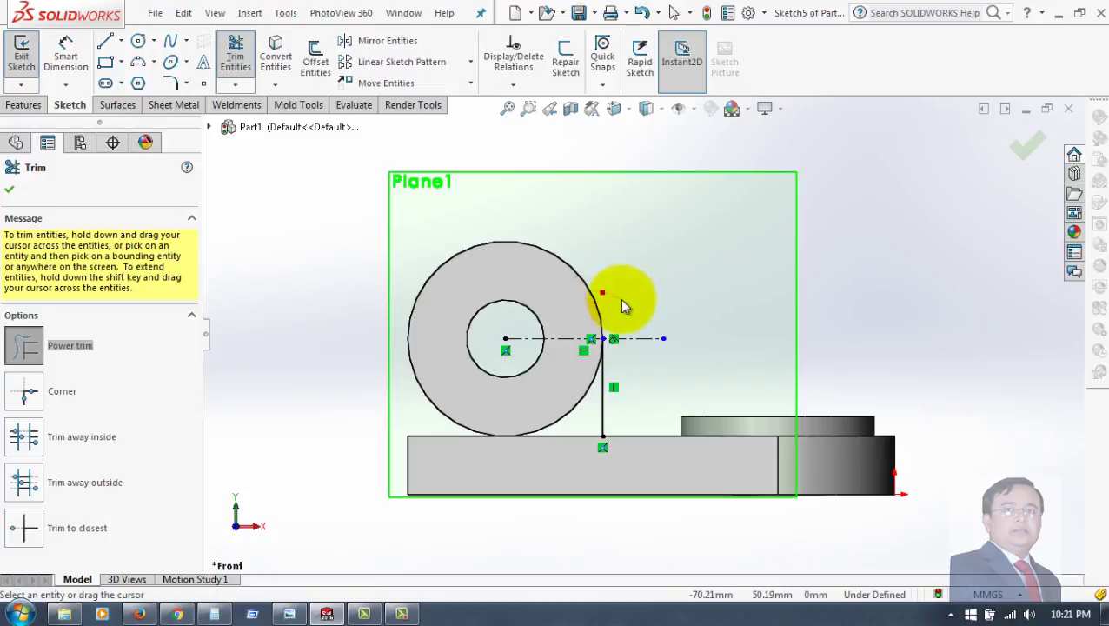
mouse_move(640, 352)
mouse_down()
mouse_move(595, 337)
mouse_move(578, 356)
mouse_up()
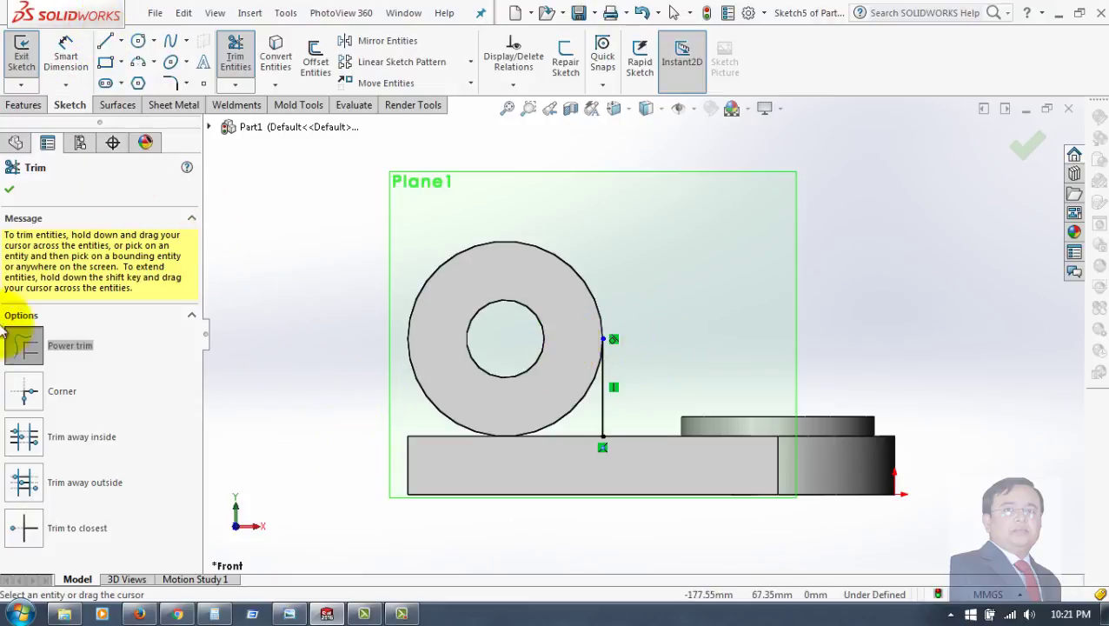
click(12, 190)
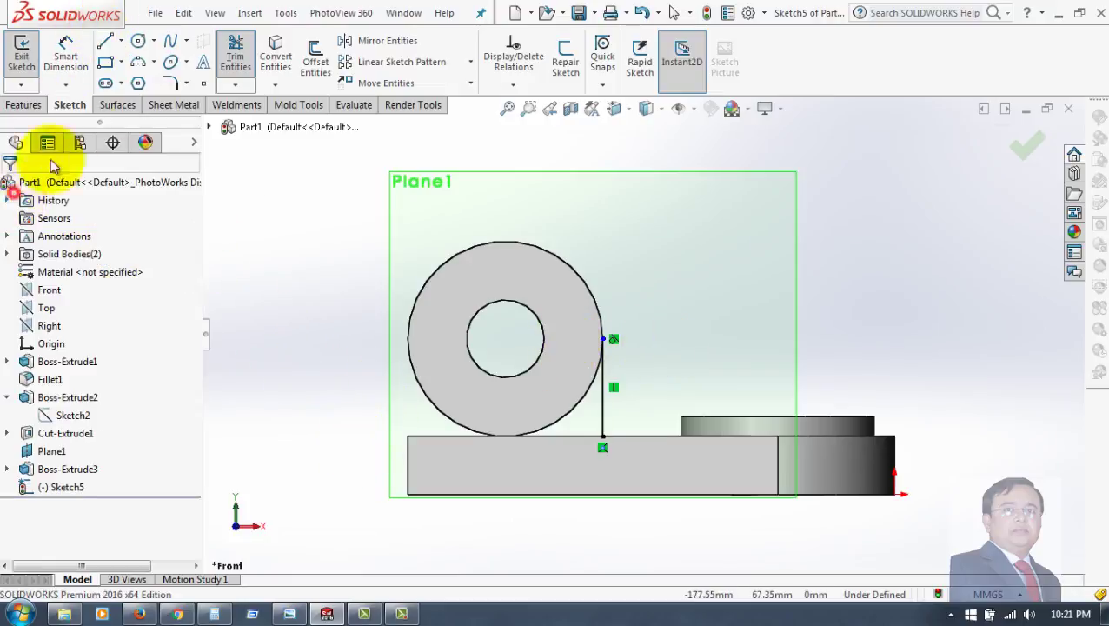
Draw a vertical line from the circle's leftmost point down to the base top
click(103, 43)
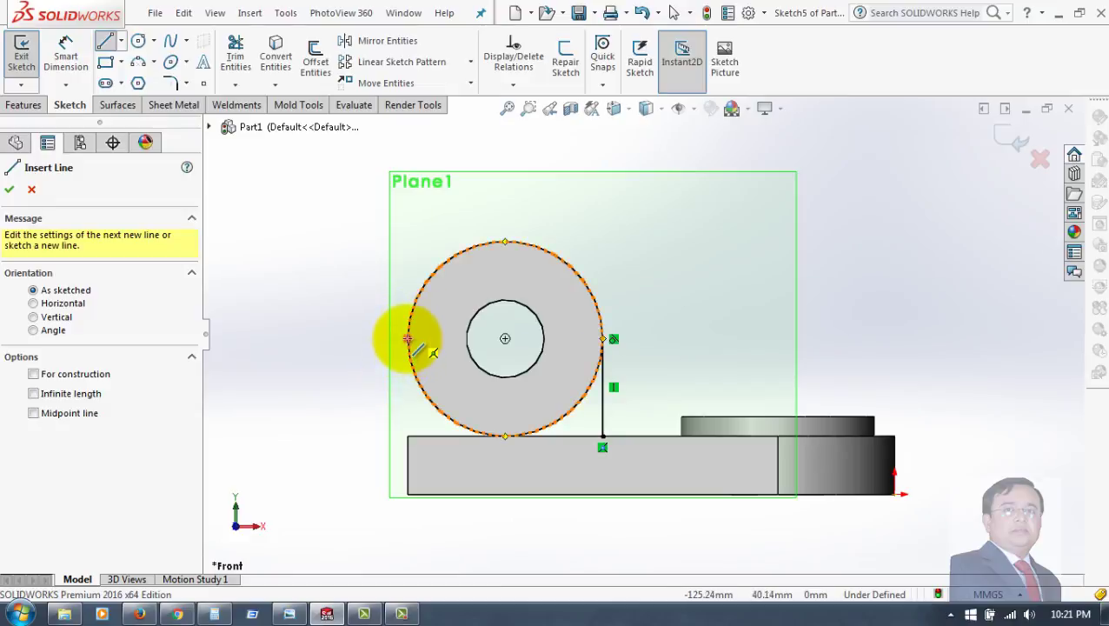
click(407, 338)
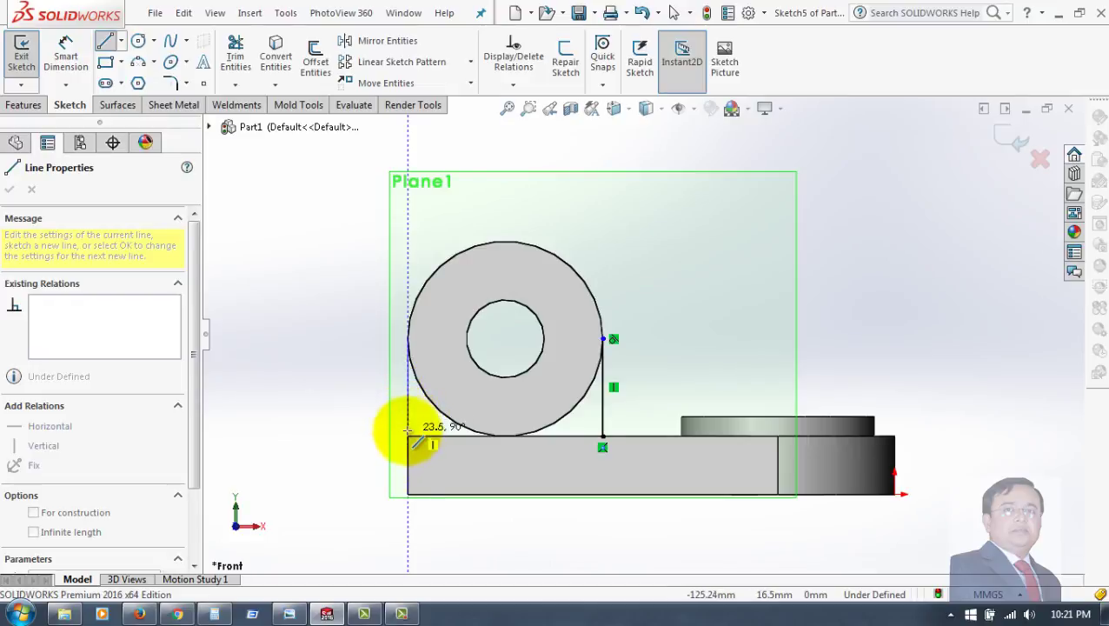
click(408, 437)
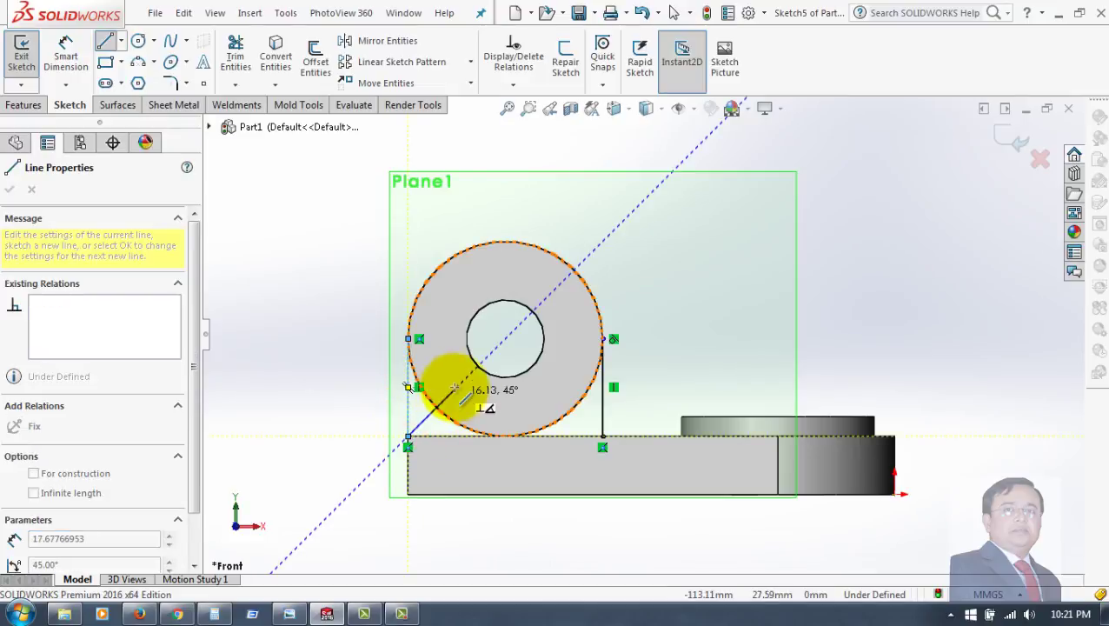
right_click(458, 391)
click(493, 397)
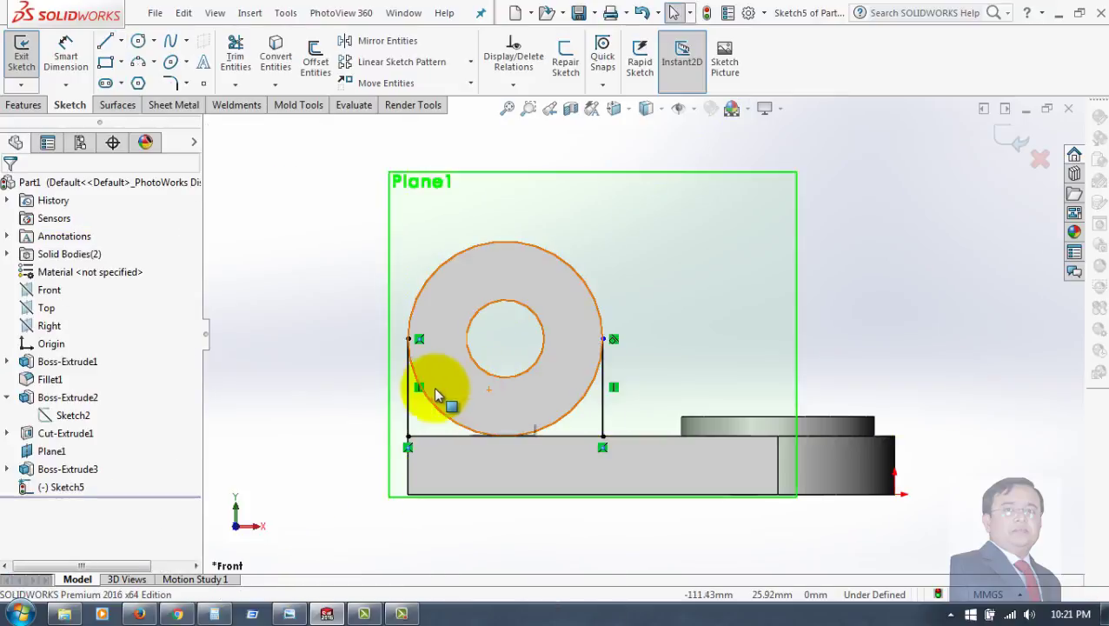
scroll(426, 383, down, 3)
scroll(452, 330, down, 3)
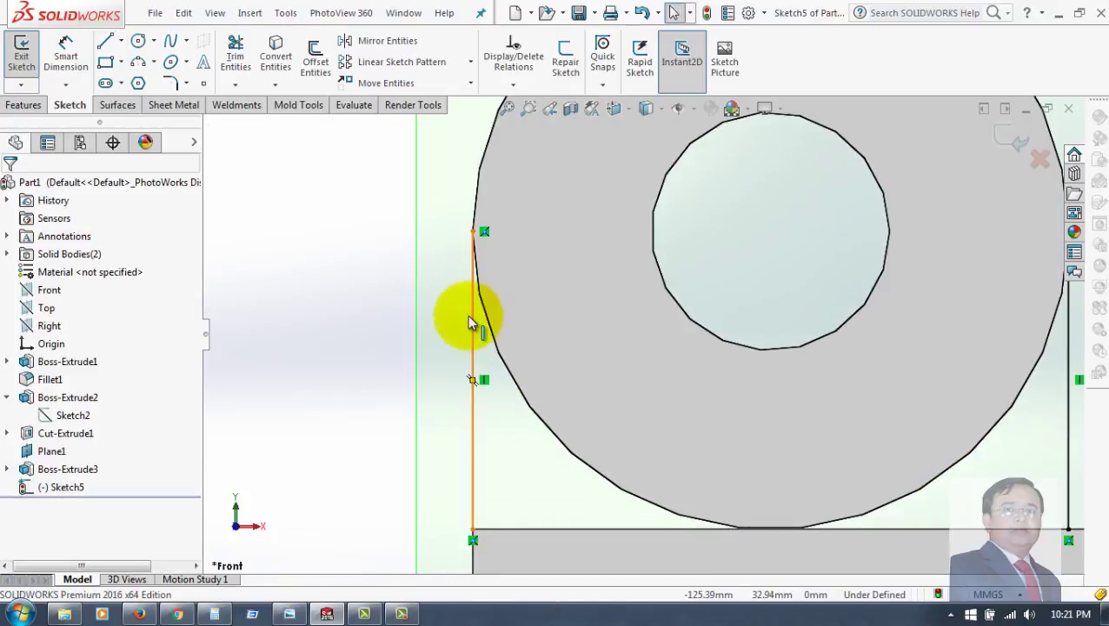
Make the left line tangent to the circle and fit the whole part in view
click(476, 320)
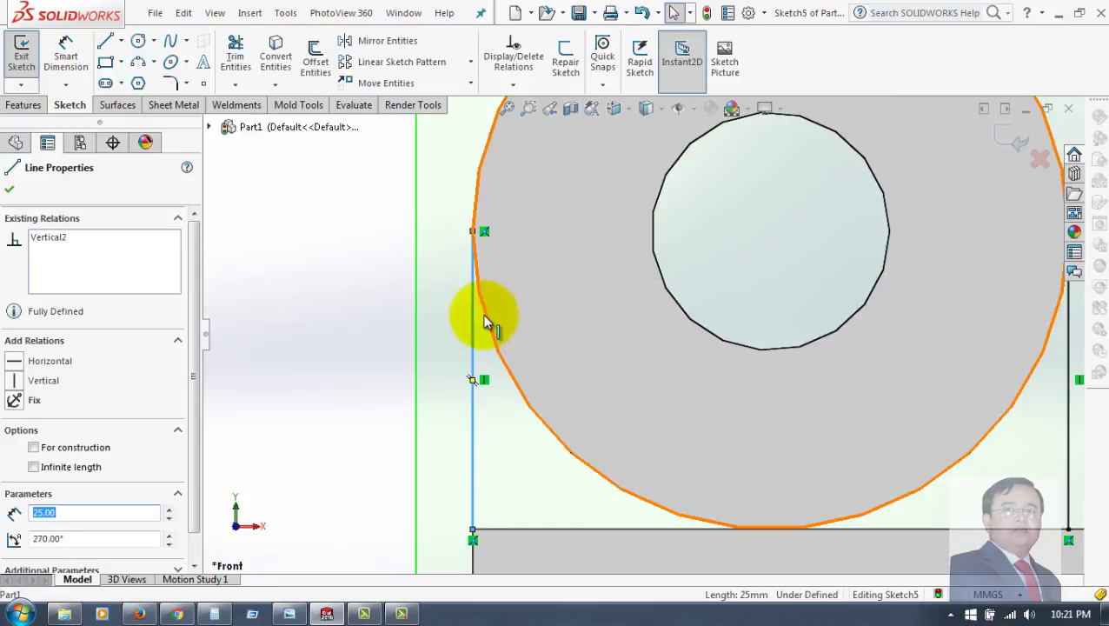
ctrl+click(488, 315)
click(530, 249)
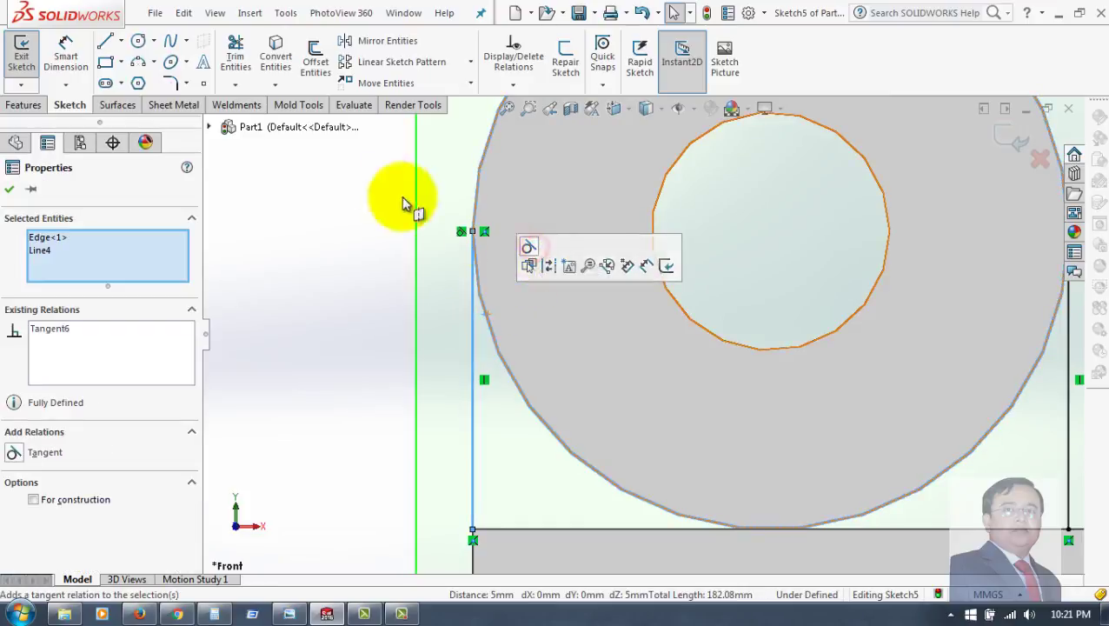
click(9, 189)
key(f)
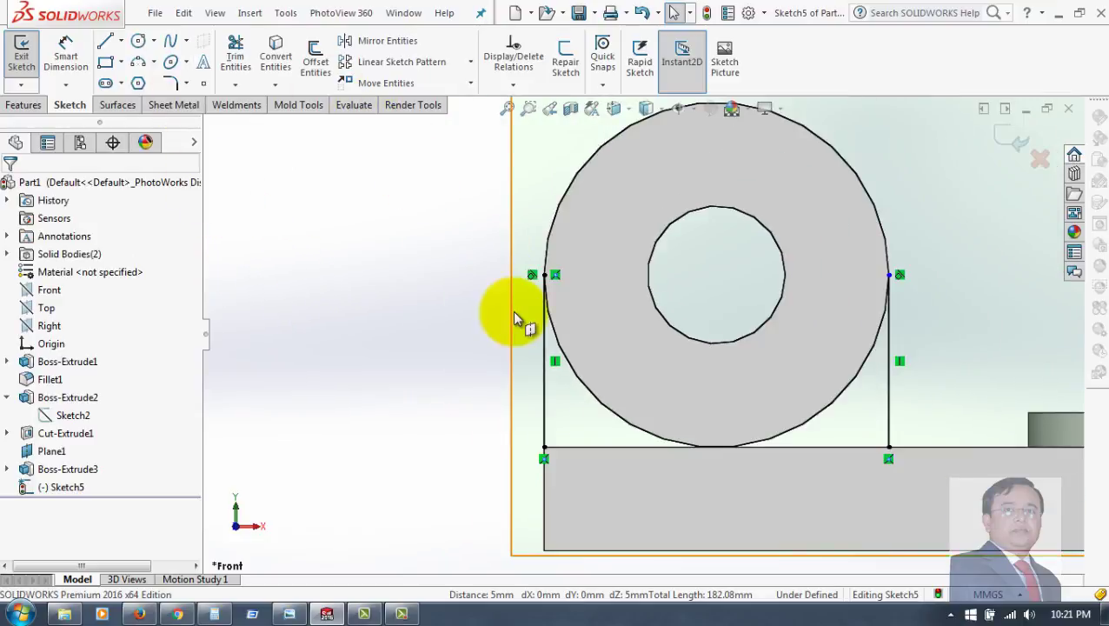
Convert the boss's outer edge and the base's top edge into Sketch5 geometry
click(598, 401)
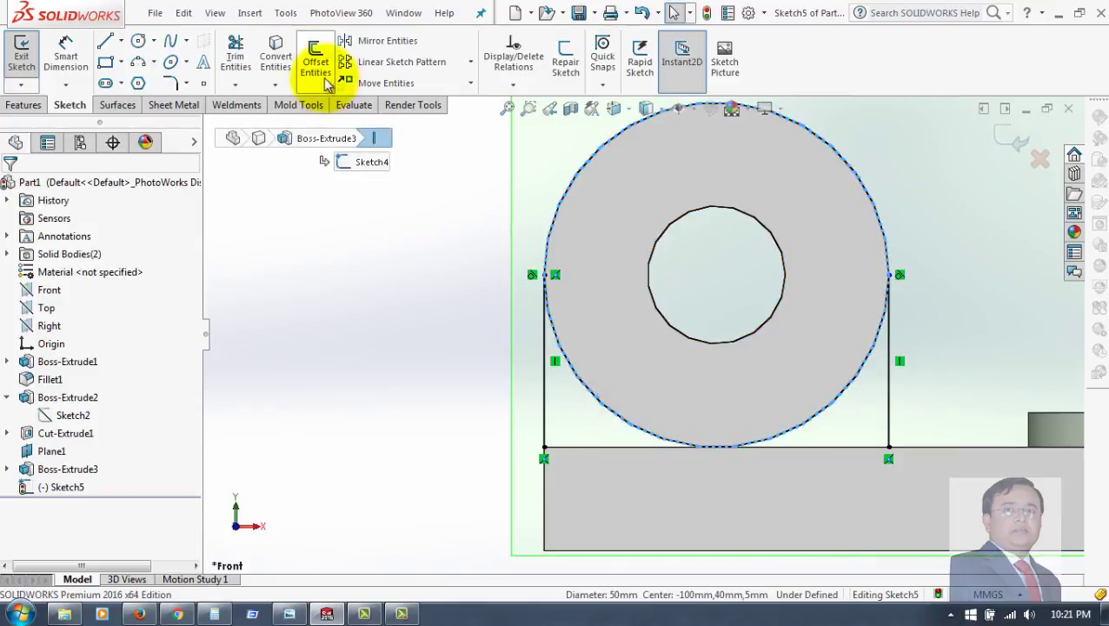
click(283, 50)
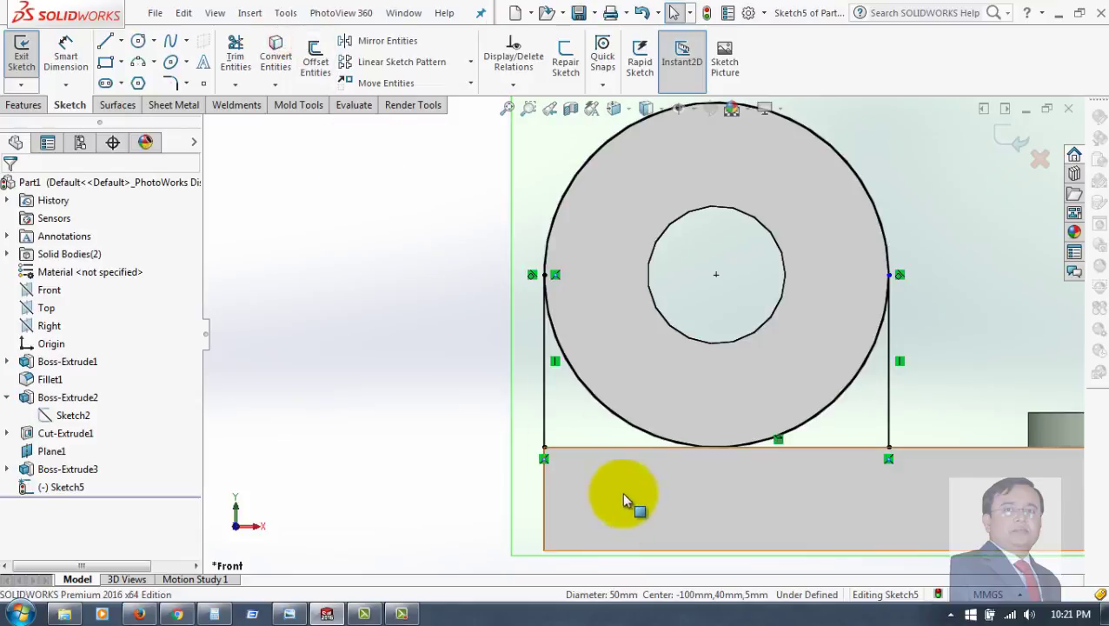
click(624, 448)
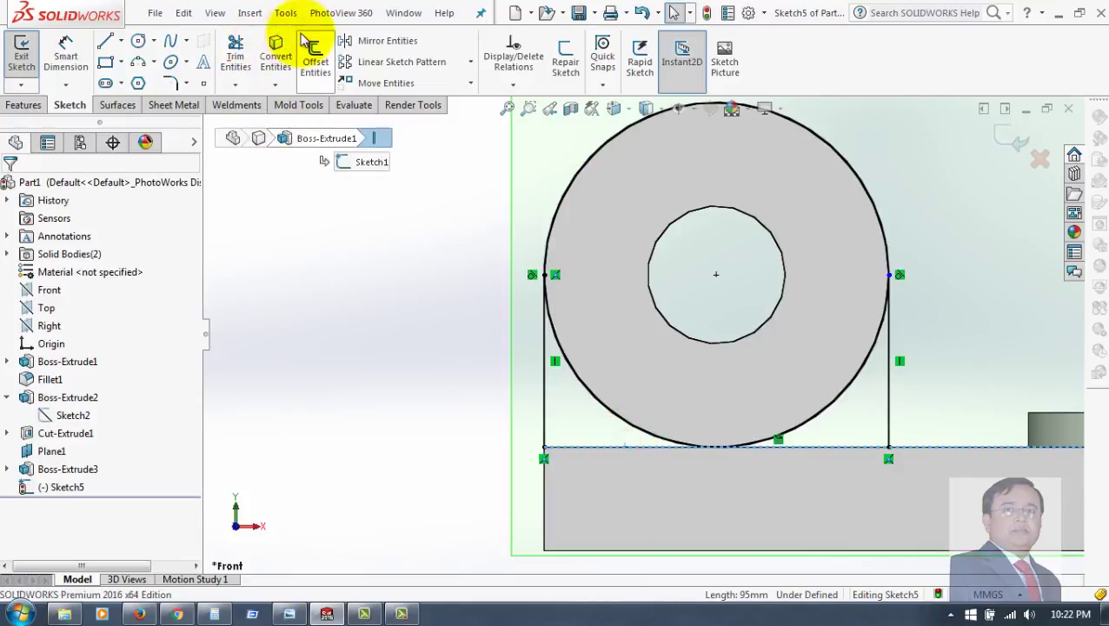
click(278, 50)
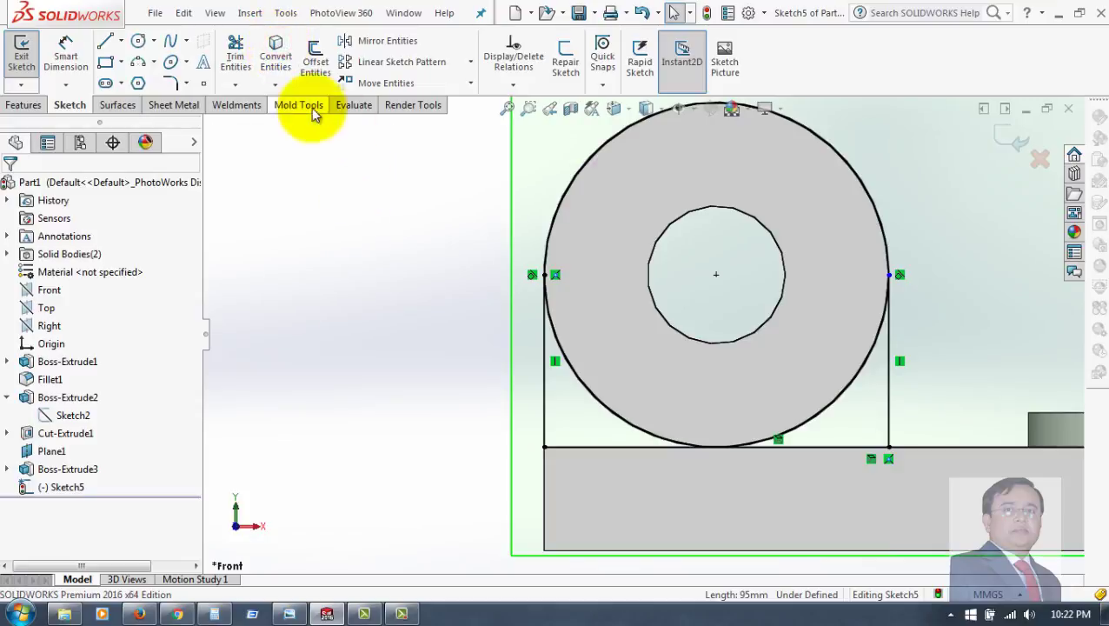
click(235, 52)
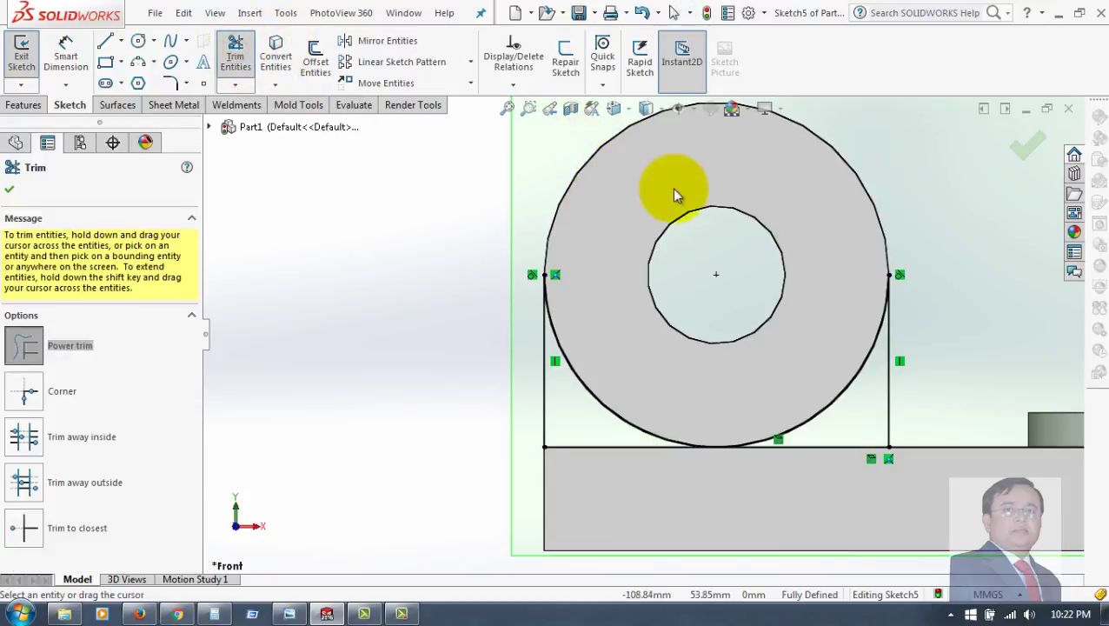
middle_drag(1022, 329, 985, 333)
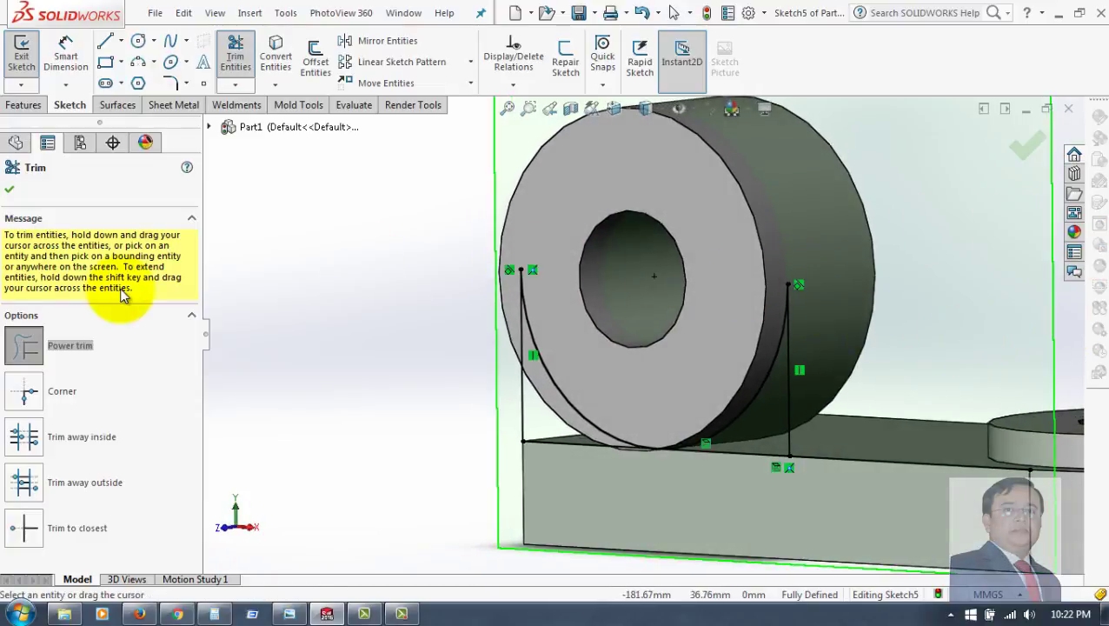
click(10, 189)
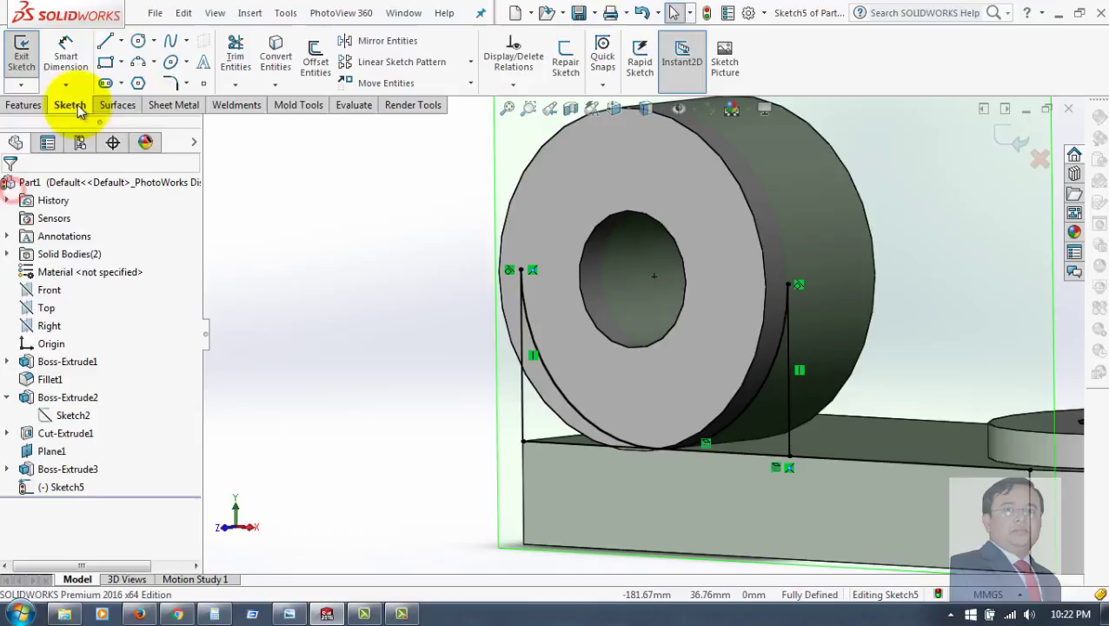
Start a boss extrusion and select the sketch regions on both sides of the boss
click(21, 104)
click(29, 56)
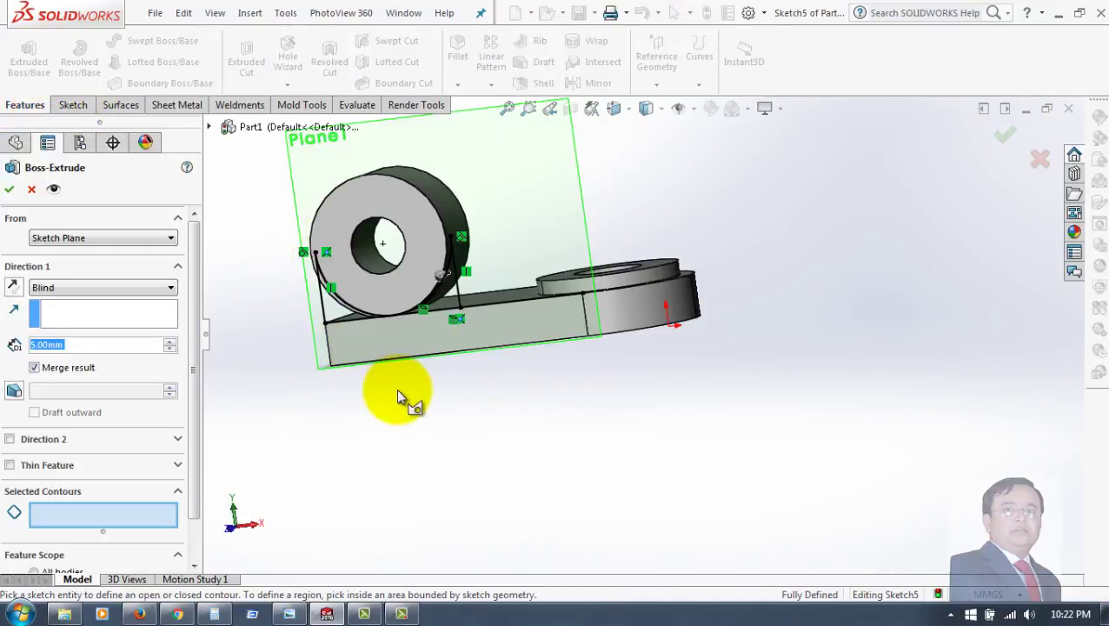
middle_drag(397, 389, 361, 373)
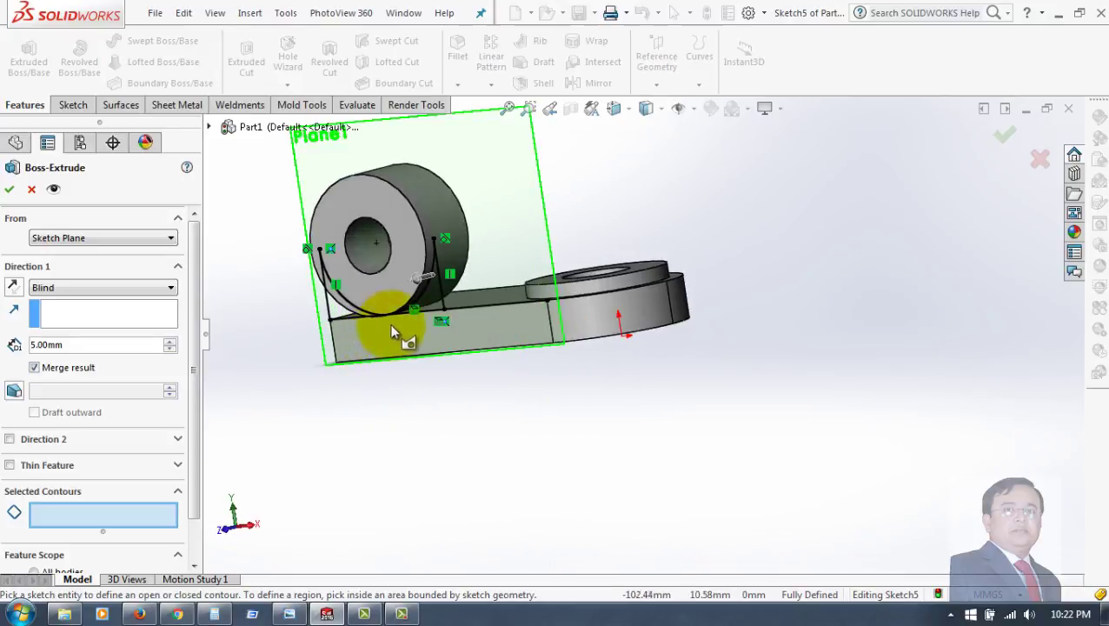
click(421, 301)
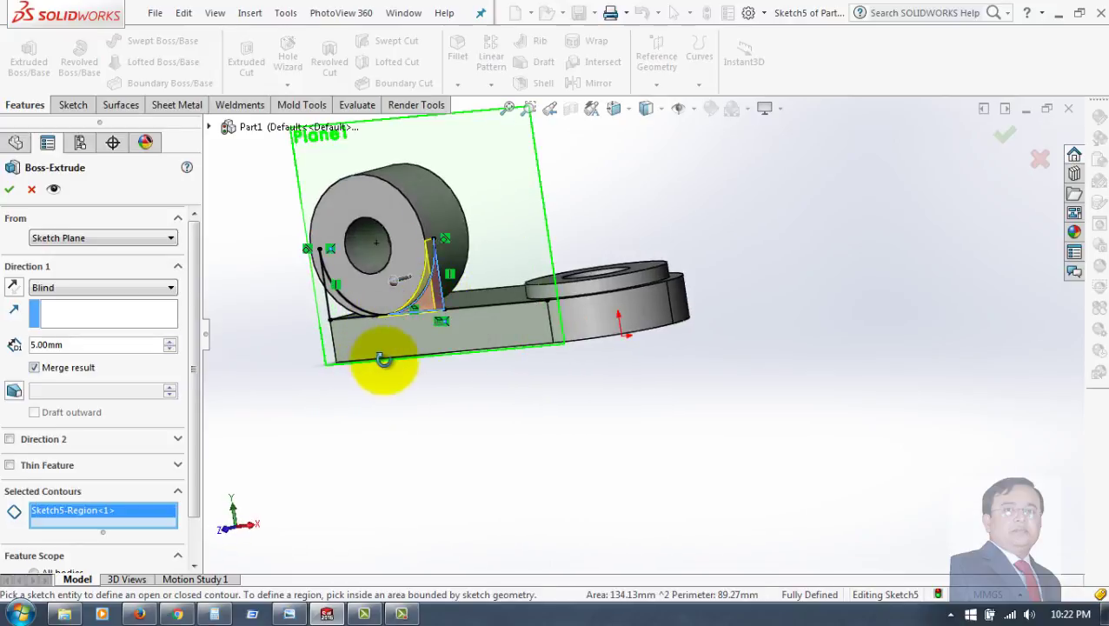
mouse_move(383, 364)
middle_down()
mouse_move(396, 350)
mouse_move(371, 334)
middle_up()
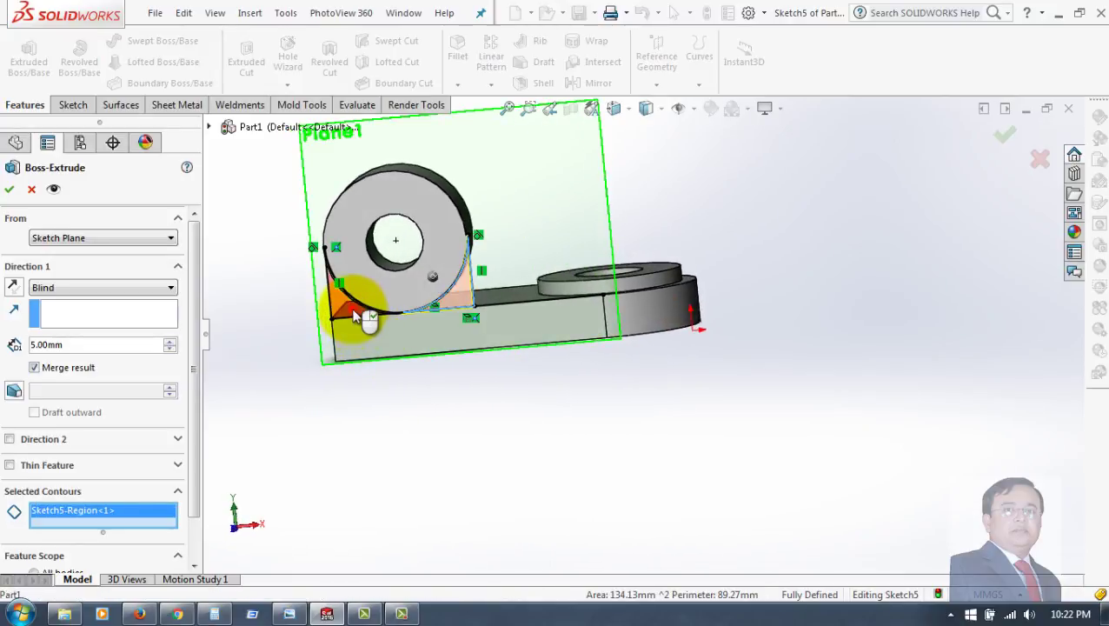
click(347, 312)
mouse_move(407, 369)
middle_down()
mouse_move(377, 371)
mouse_move(323, 282)
middle_up()
scroll(337, 269, down, 3)
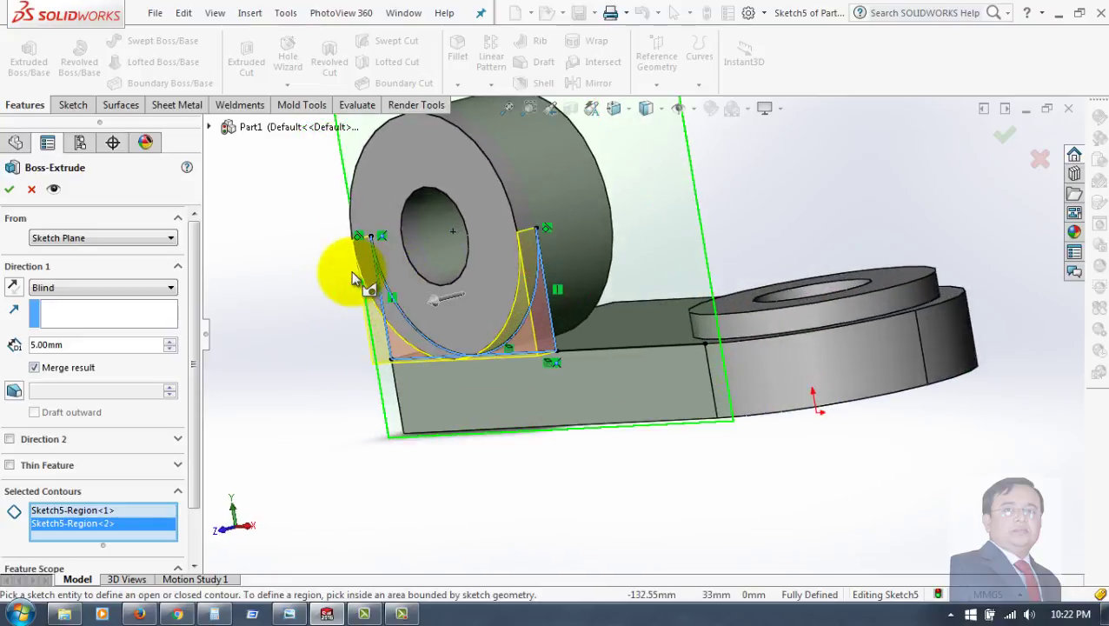
Flip the extrusion direction, set a blind depth of 20 mm, and accept
click(13, 287)
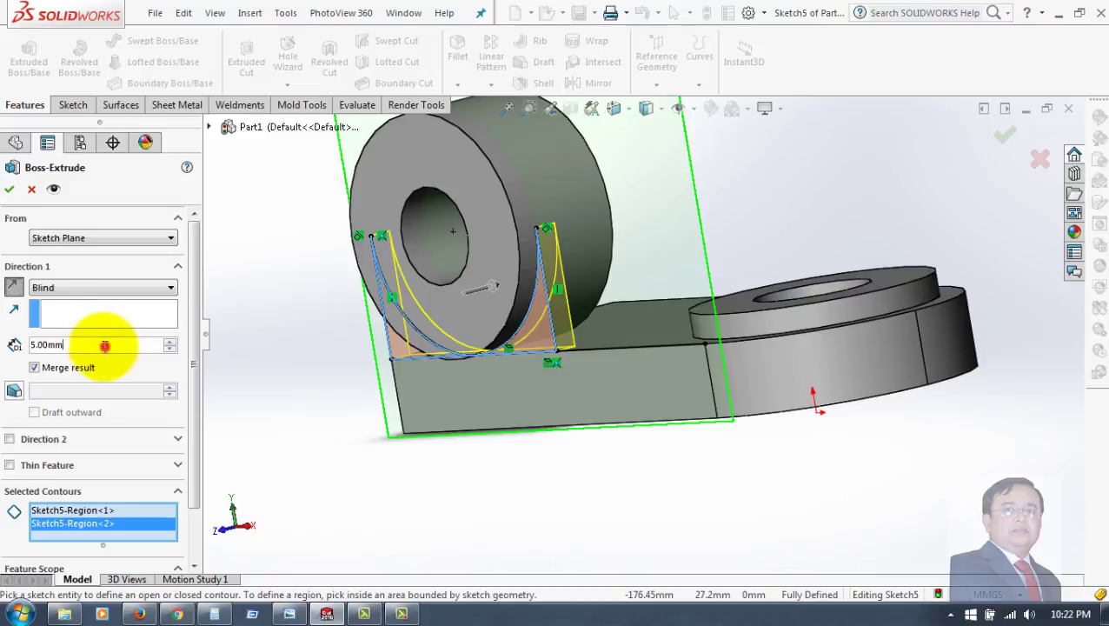
drag(104, 345, 26, 345)
text(2)
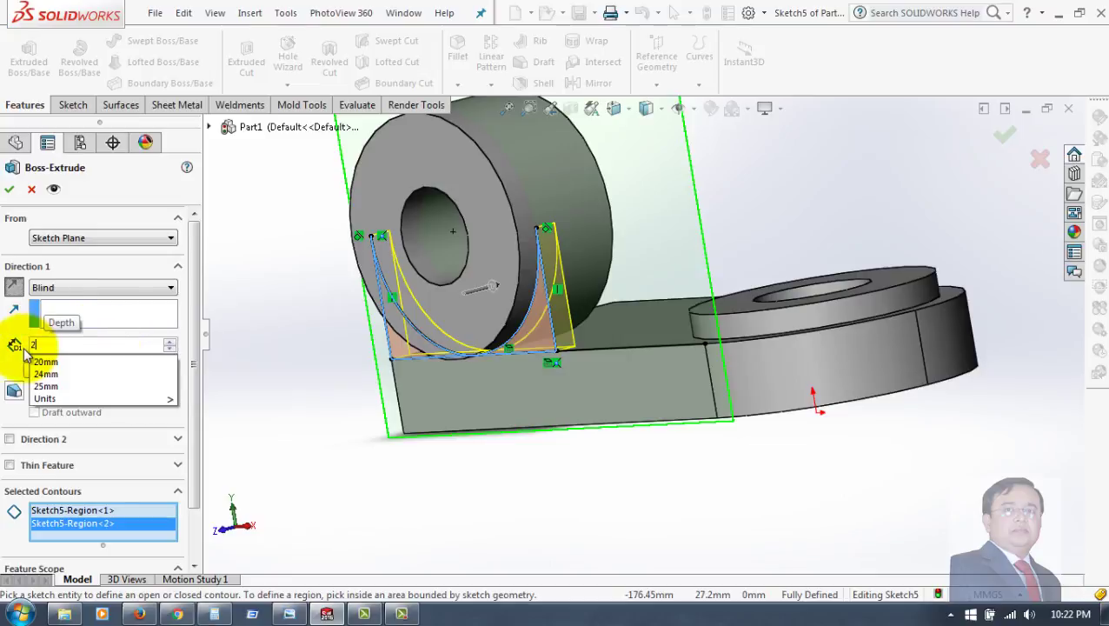
text(0)
key(Return)
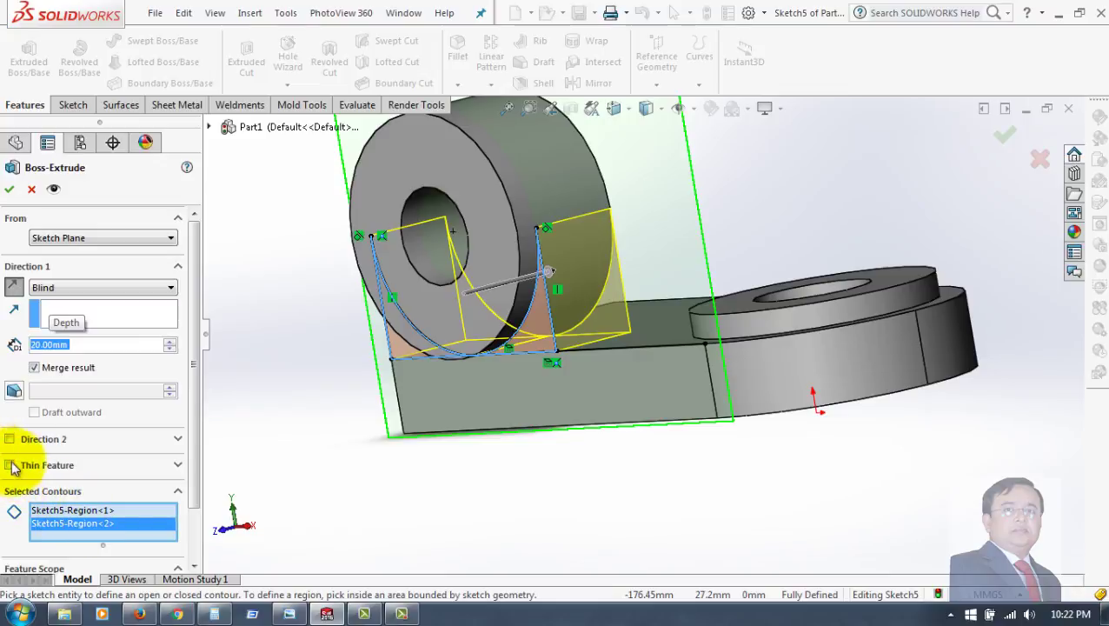
mouse_move(634, 482)
middle_down()
mouse_move(594, 475)
mouse_move(648, 470)
middle_up()
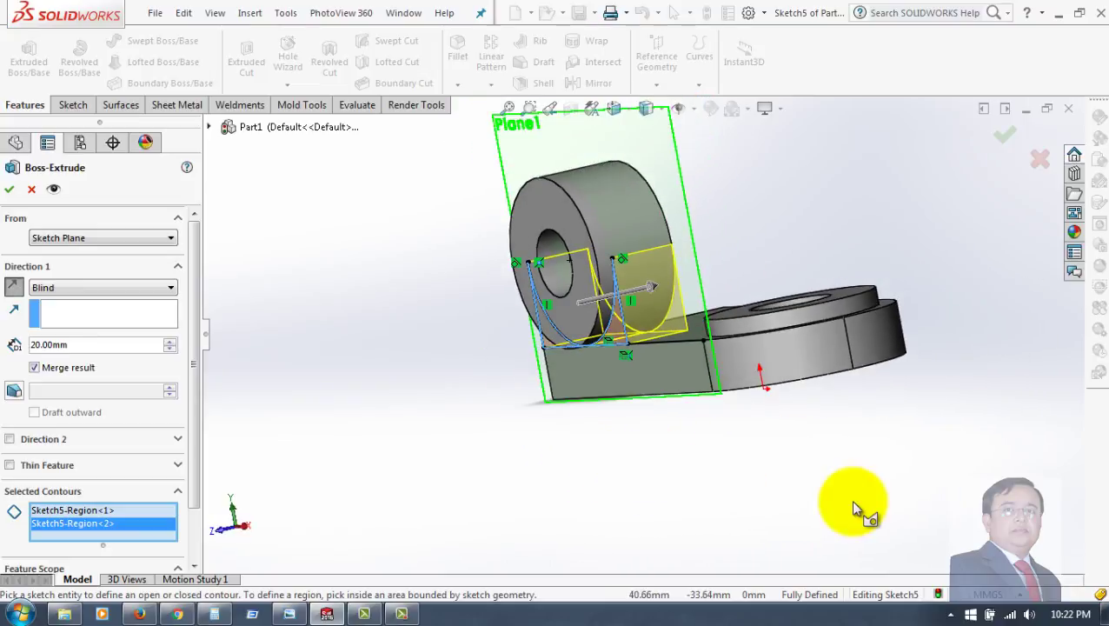
mouse_move(840, 490)
middle_down()
mouse_move(809, 495)
mouse_move(892, 457)
mouse_move(955, 444)
middle_up()
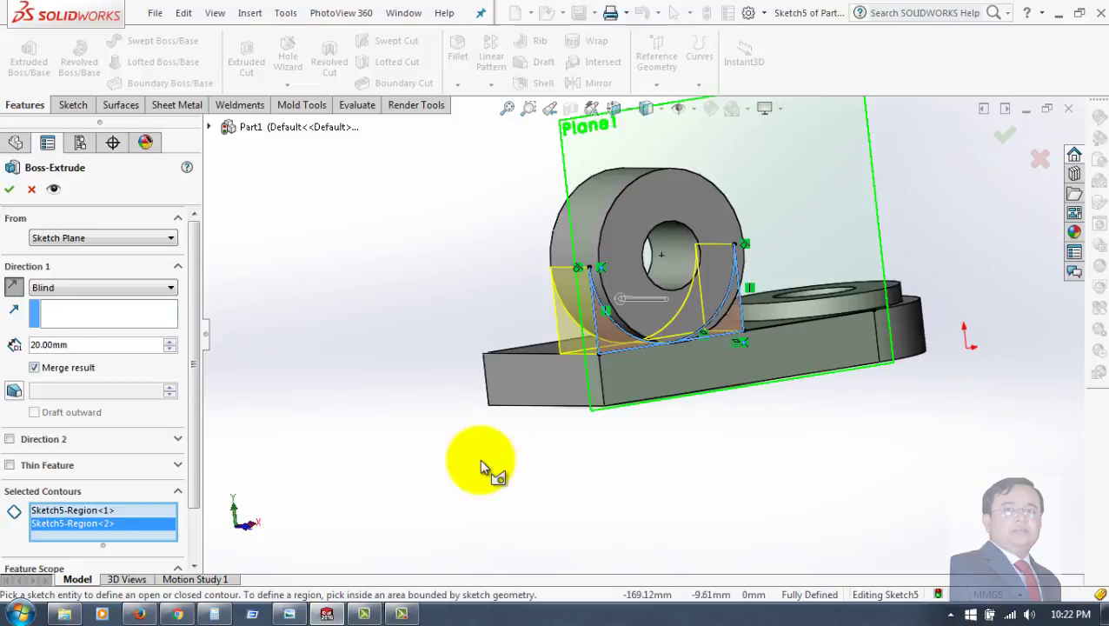
click(8, 188)
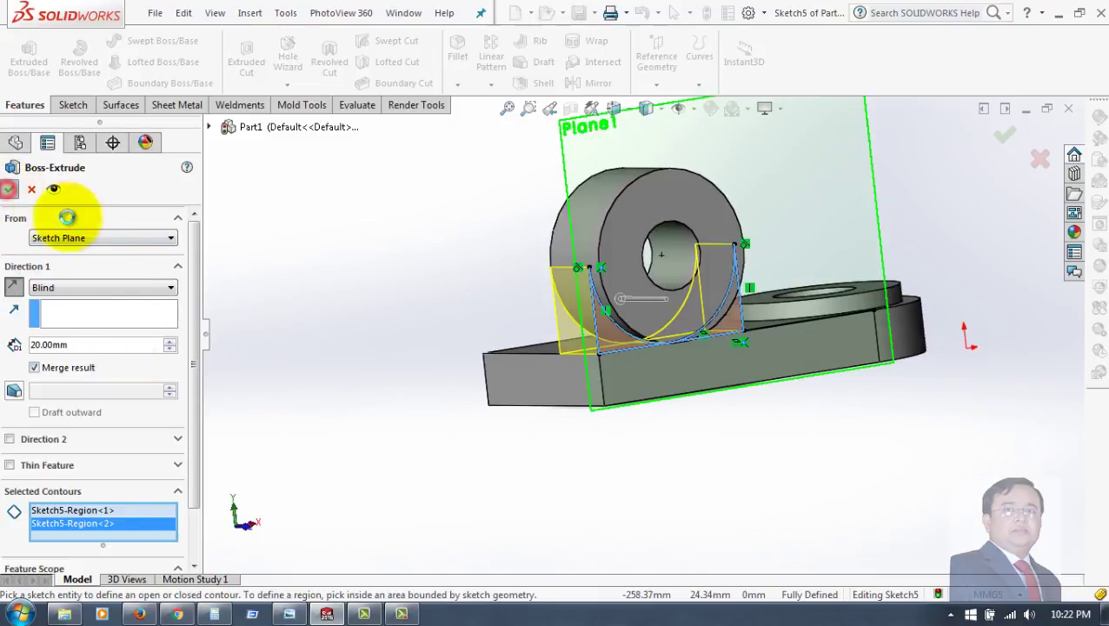
View Plane1 face-on, hide it, and orbit to inspect the part
click(259, 267)
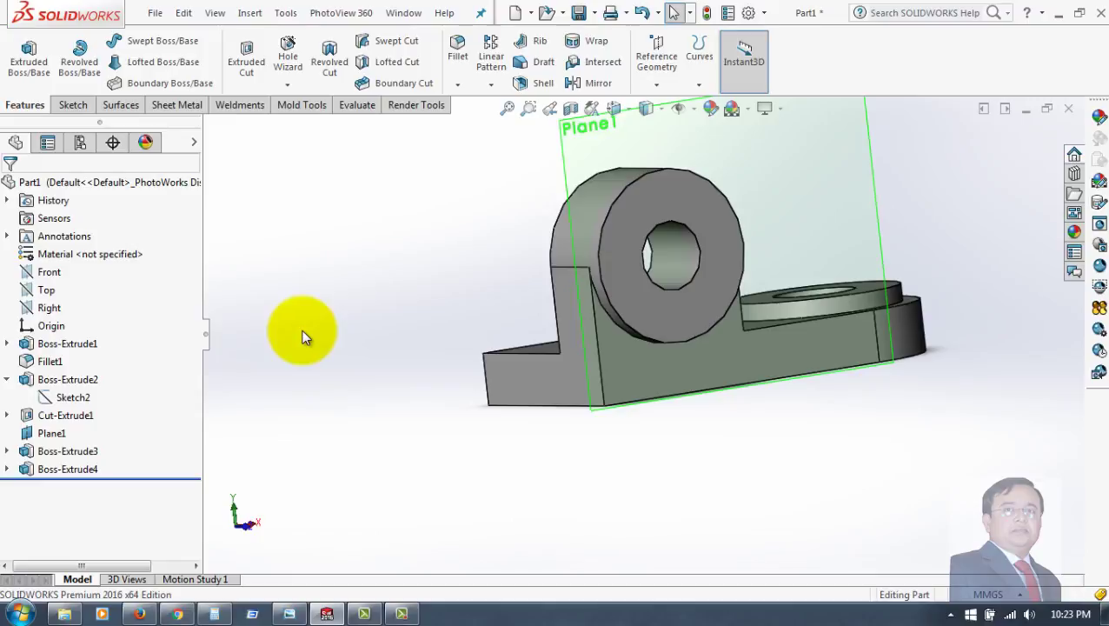
mouse_move(381, 305)
middle_down()
mouse_move(315, 314)
mouse_move(148, 408)
mouse_move(223, 329)
mouse_move(249, 317)
mouse_move(230, 391)
mouse_move(322, 321)
middle_up()
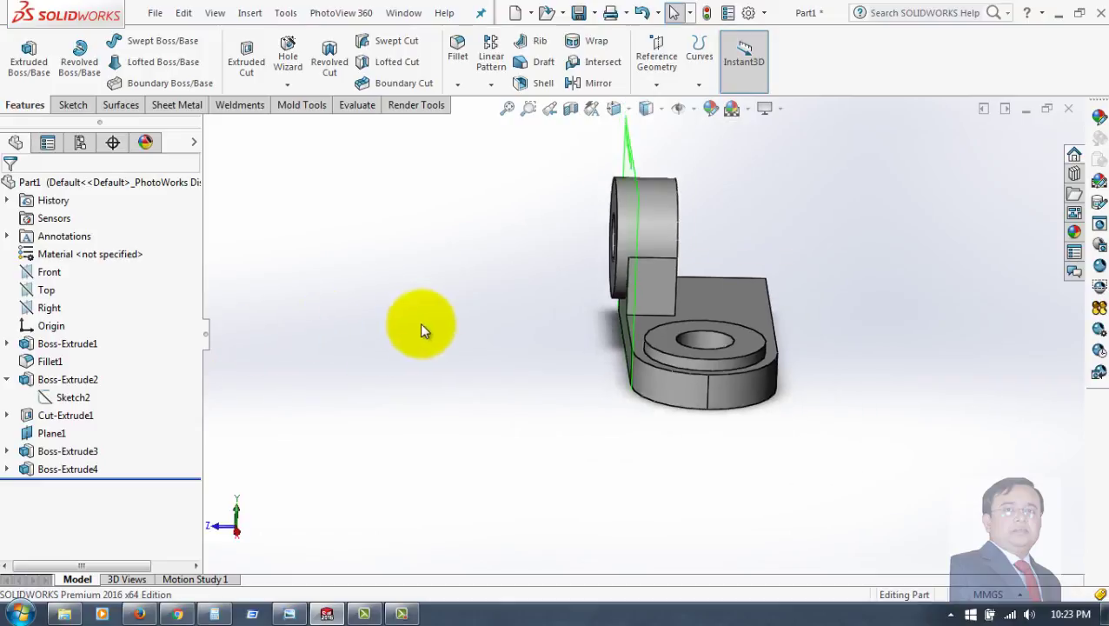
key(ctrl+8)
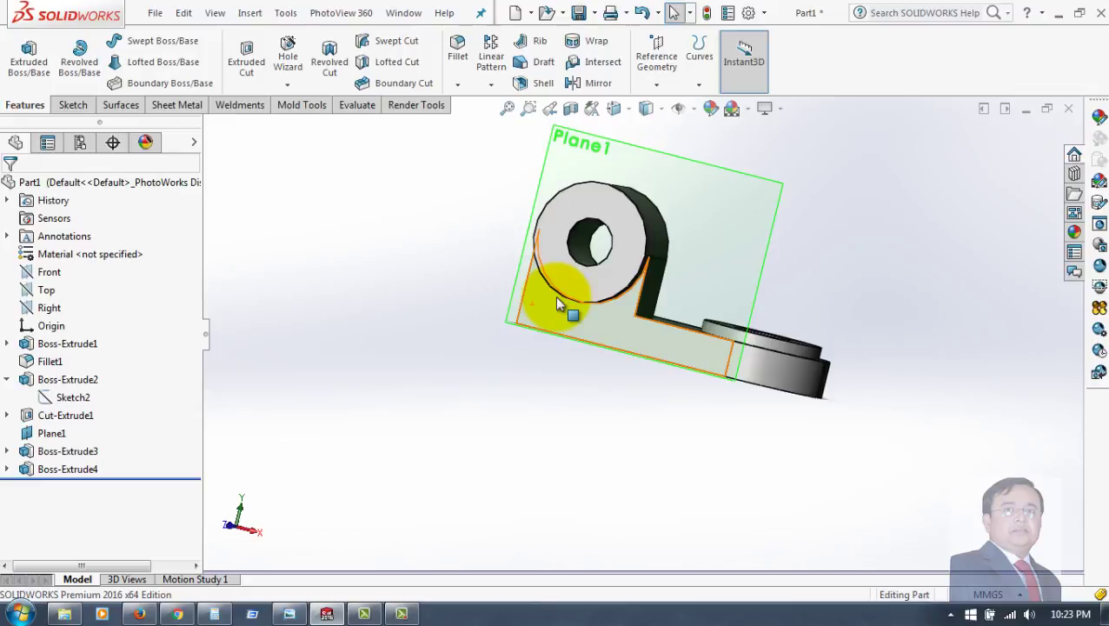
click(710, 243)
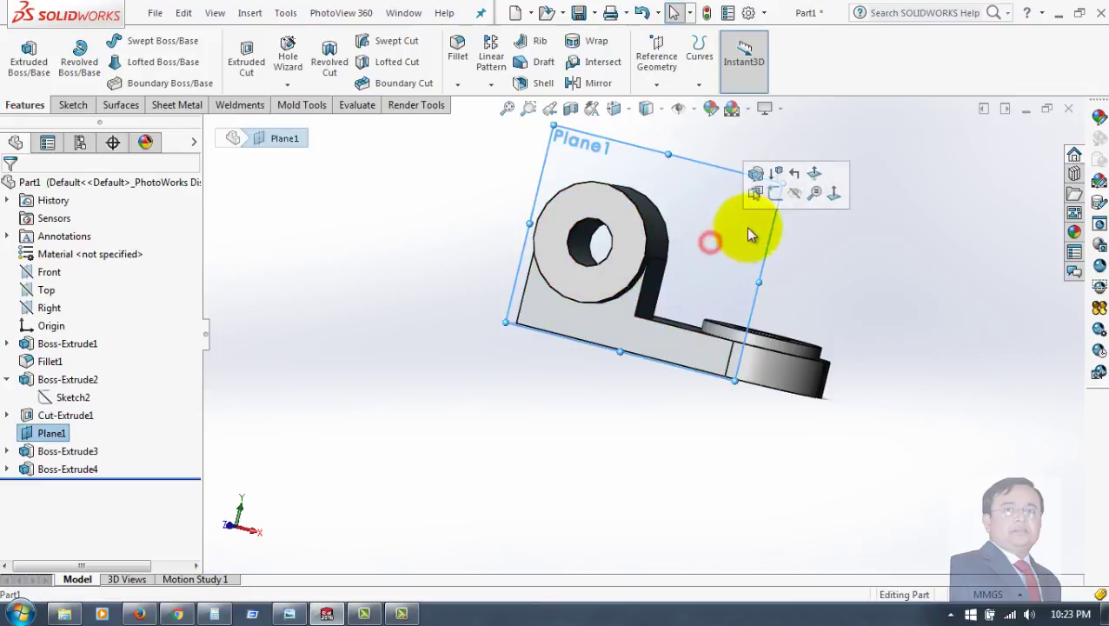
click(795, 191)
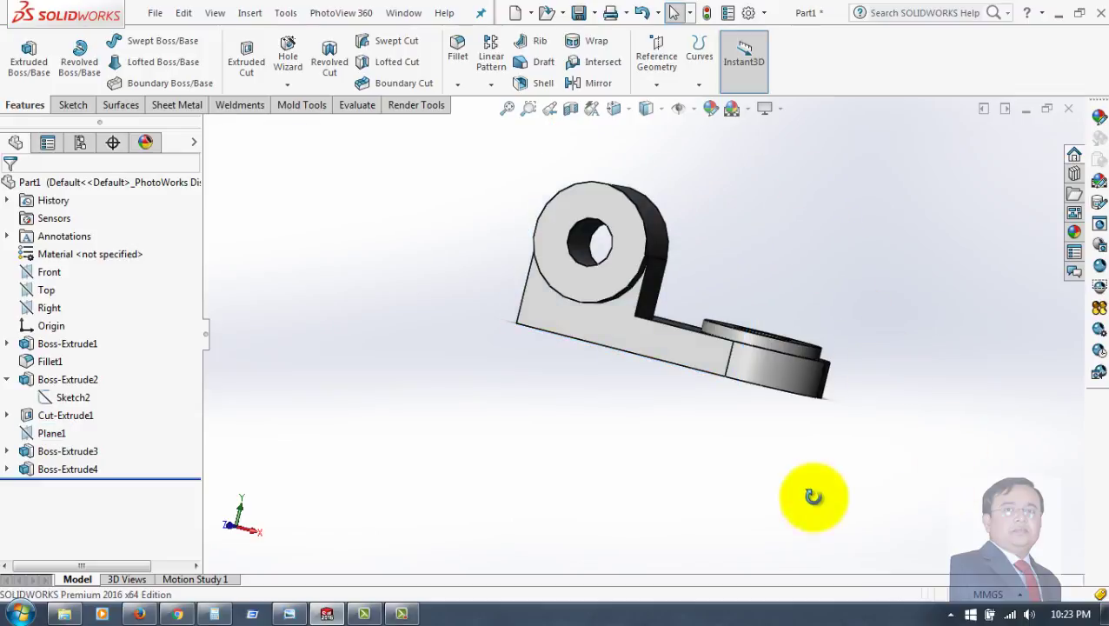
mouse_move(812, 496)
middle_down()
mouse_move(759, 504)
mouse_move(838, 425)
middle_up()
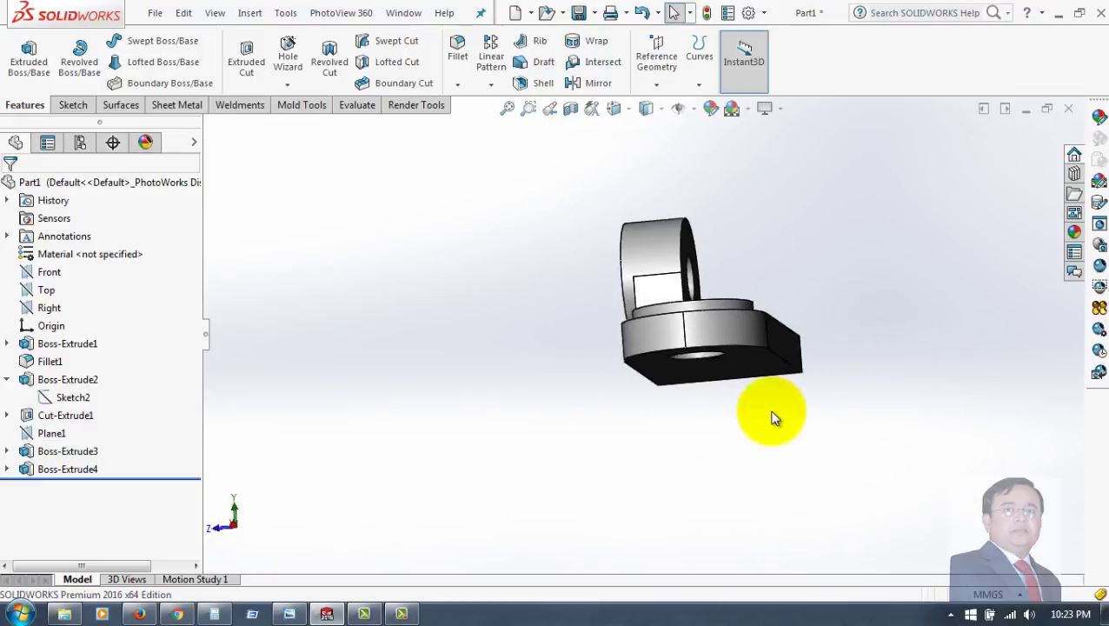
mouse_move(702, 425)
middle_down()
mouse_move(700, 322)
mouse_move(577, 347)
mouse_move(618, 416)
middle_up()
scroll(612, 382, down, 3)
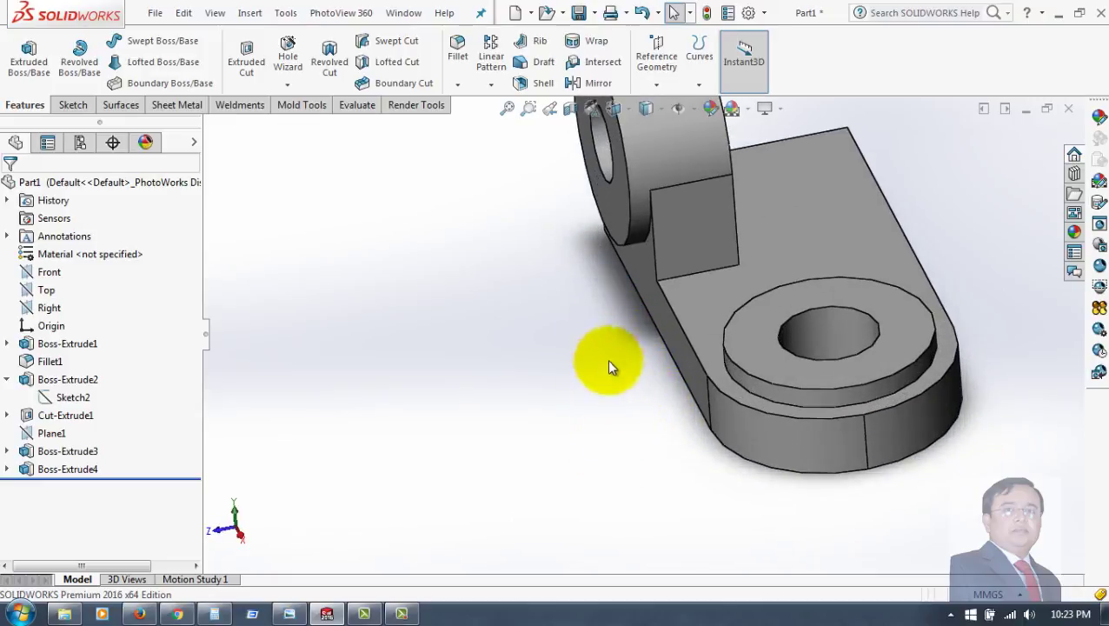
scroll(756, 226, up, 3)
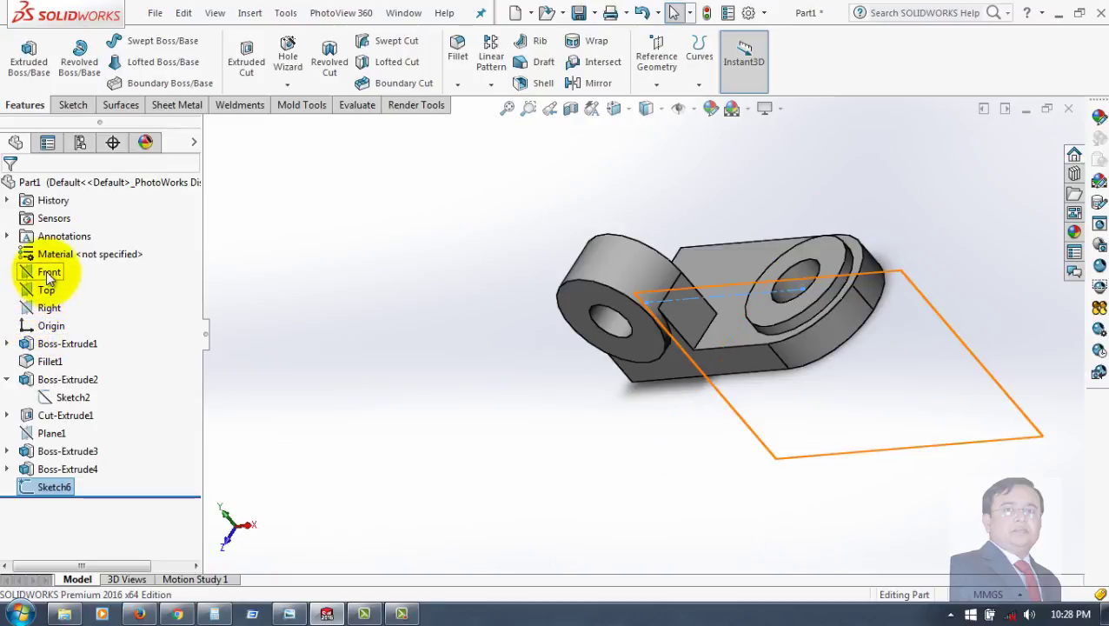
Start a new plane referencing the Front plane and the Sketch6 line
click(43, 272)
mouse_move(234, 416)
middle_down()
mouse_move(230, 470)
mouse_move(247, 450)
middle_up()
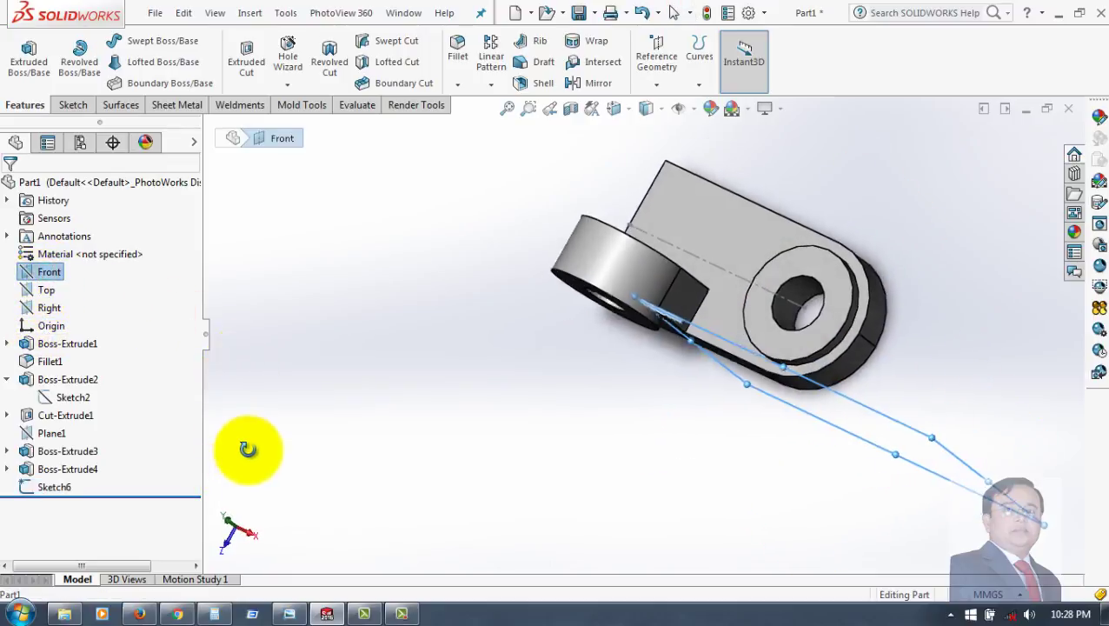
click(657, 84)
click(685, 104)
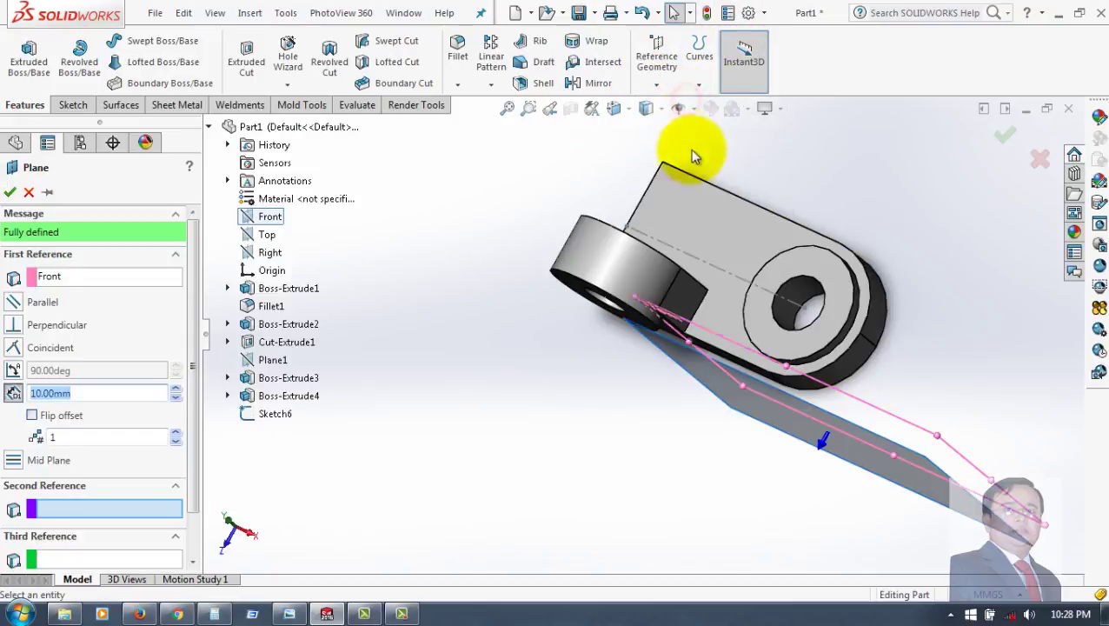
mouse_move(648, 353)
middle_down()
mouse_move(609, 470)
mouse_move(636, 361)
mouse_move(614, 364)
mouse_move(564, 310)
mouse_move(673, 371)
mouse_move(718, 316)
middle_up()
click(744, 278)
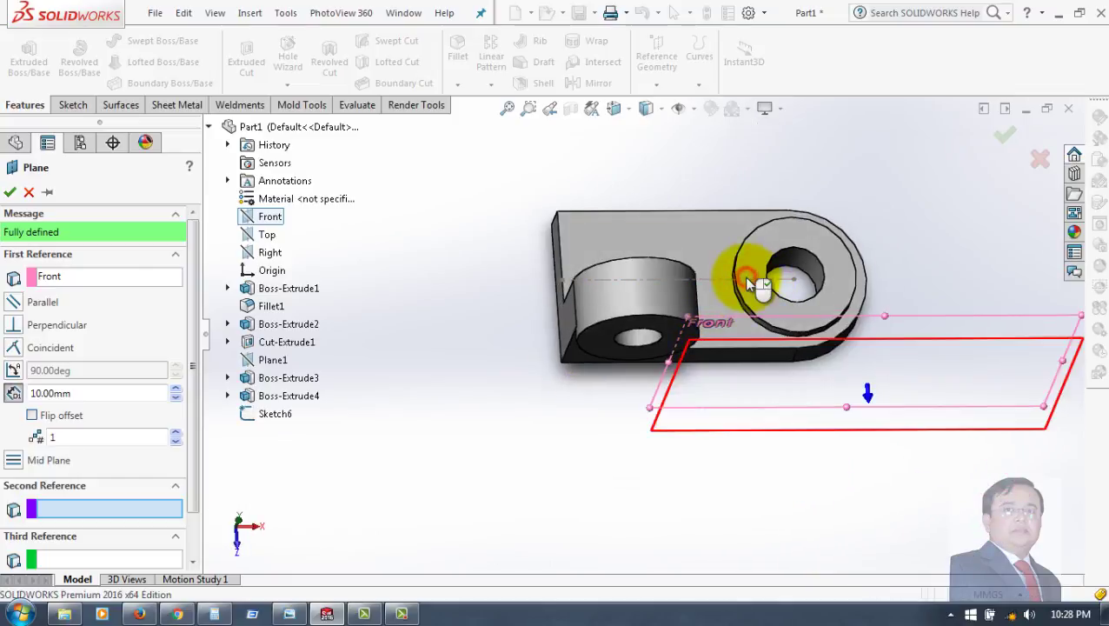
Set the plane parallel to Front, accept Plane2, and orbit to a frontal view
mouse_move(546, 441)
middle_down()
mouse_move(483, 304)
mouse_move(429, 304)
mouse_move(352, 365)
middle_up()
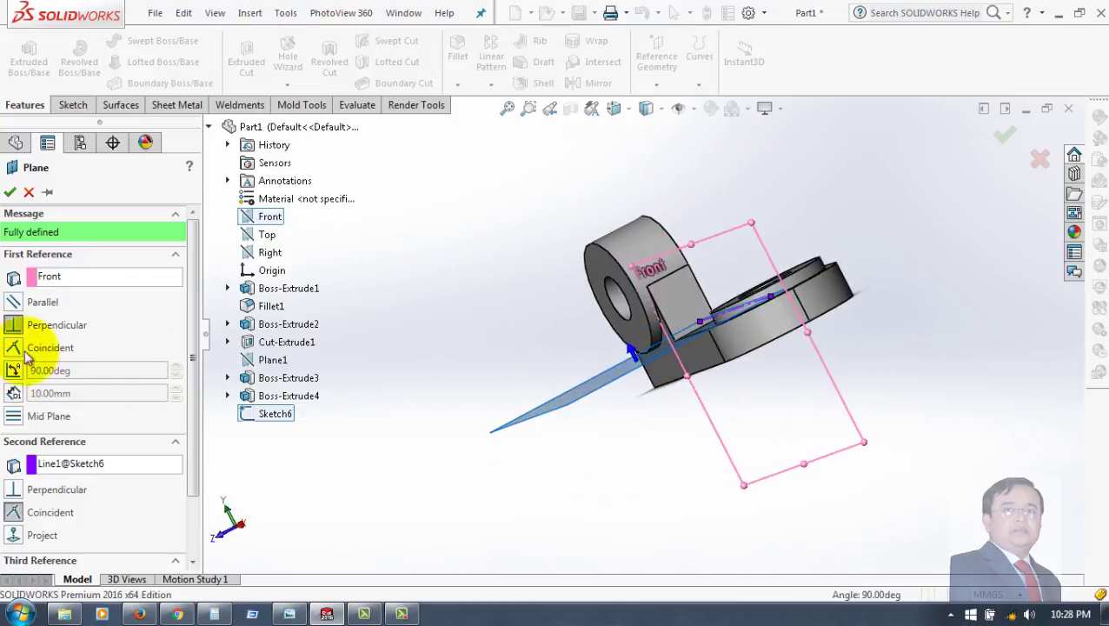
click(16, 302)
mouse_move(532, 453)
middle_down()
mouse_move(481, 497)
mouse_move(520, 492)
middle_up()
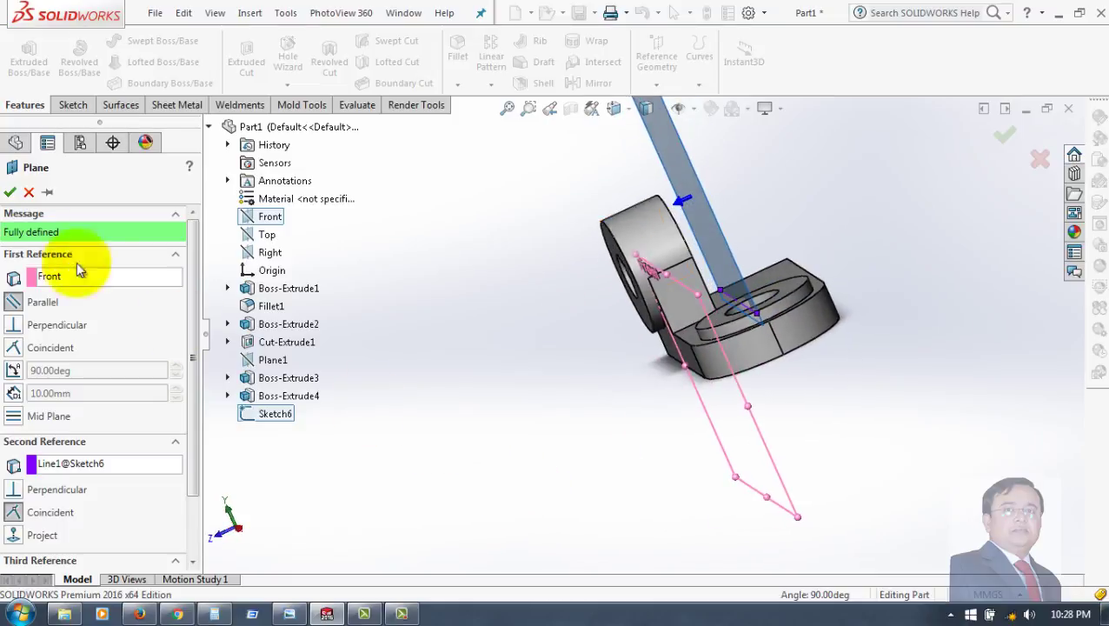
click(9, 193)
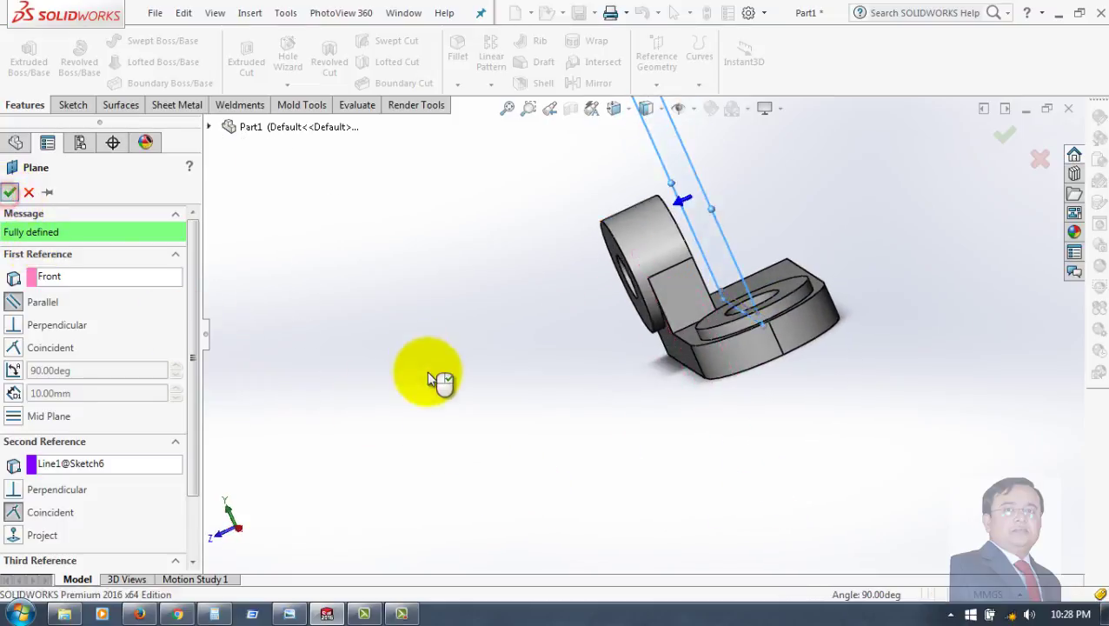
middle_drag(433, 379, 484, 371)
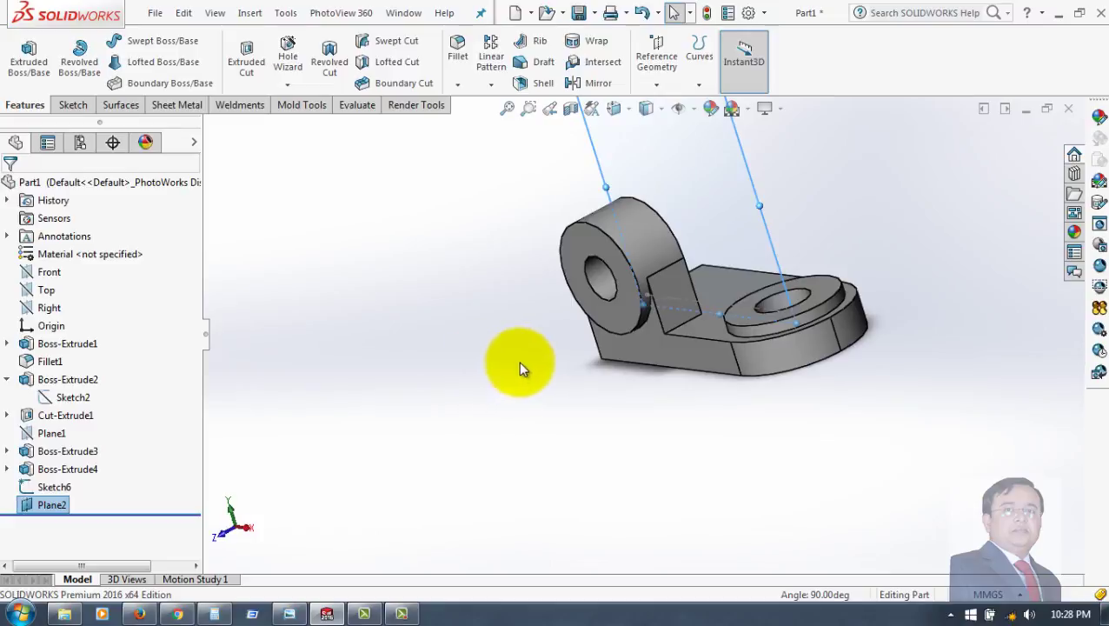
scroll(519, 368, up, 1)
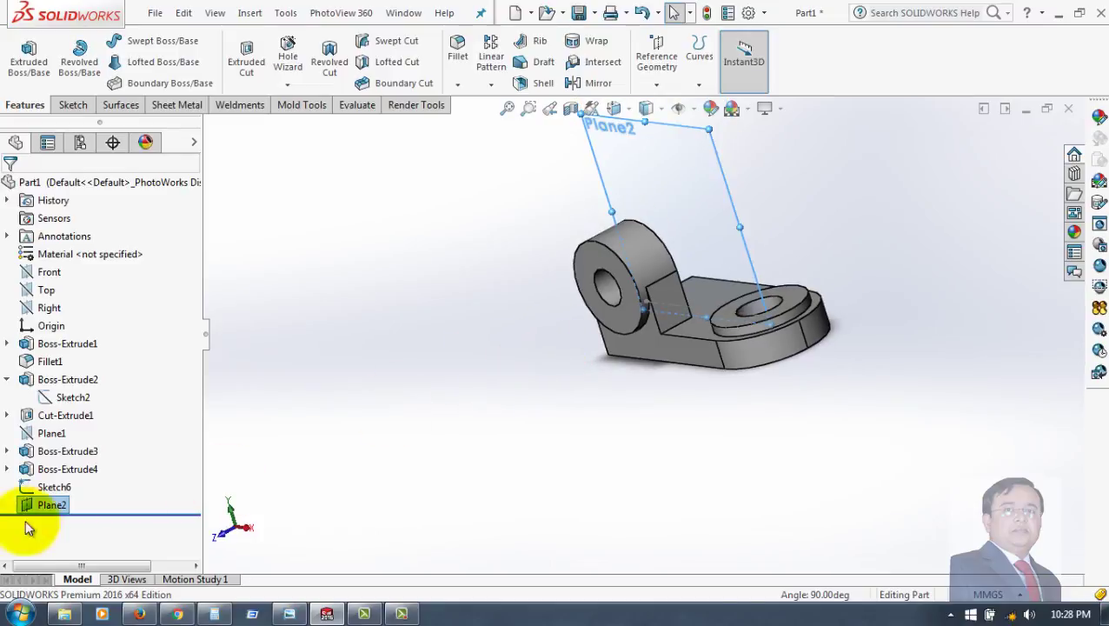
click(601, 438)
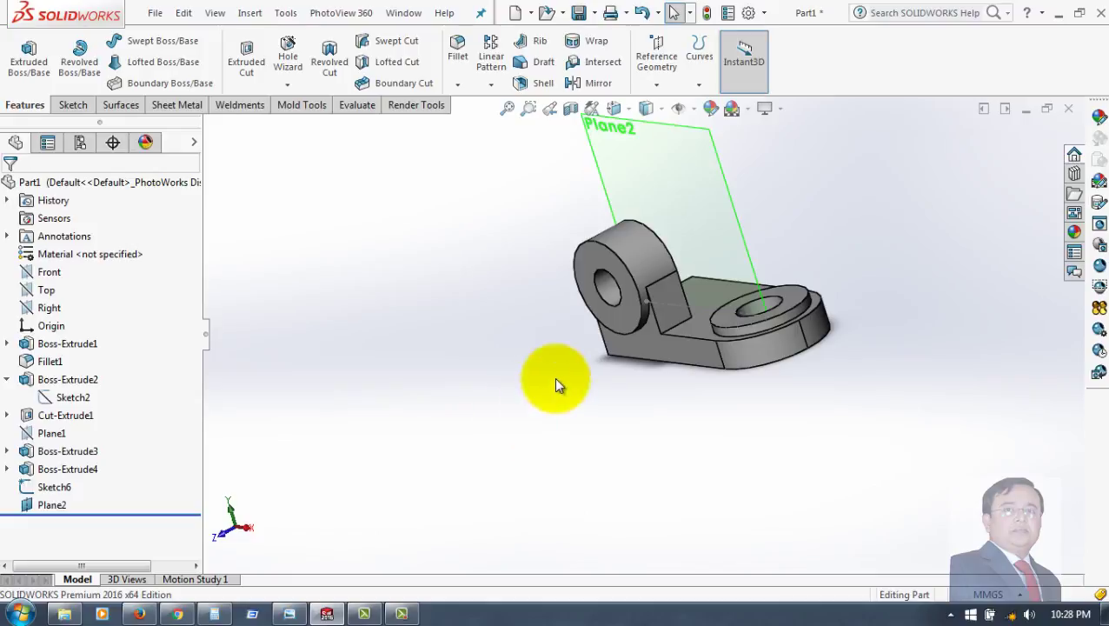
mouse_move(556, 380)
middle_down()
mouse_move(471, 415)
mouse_move(589, 354)
mouse_move(553, 319)
middle_up()
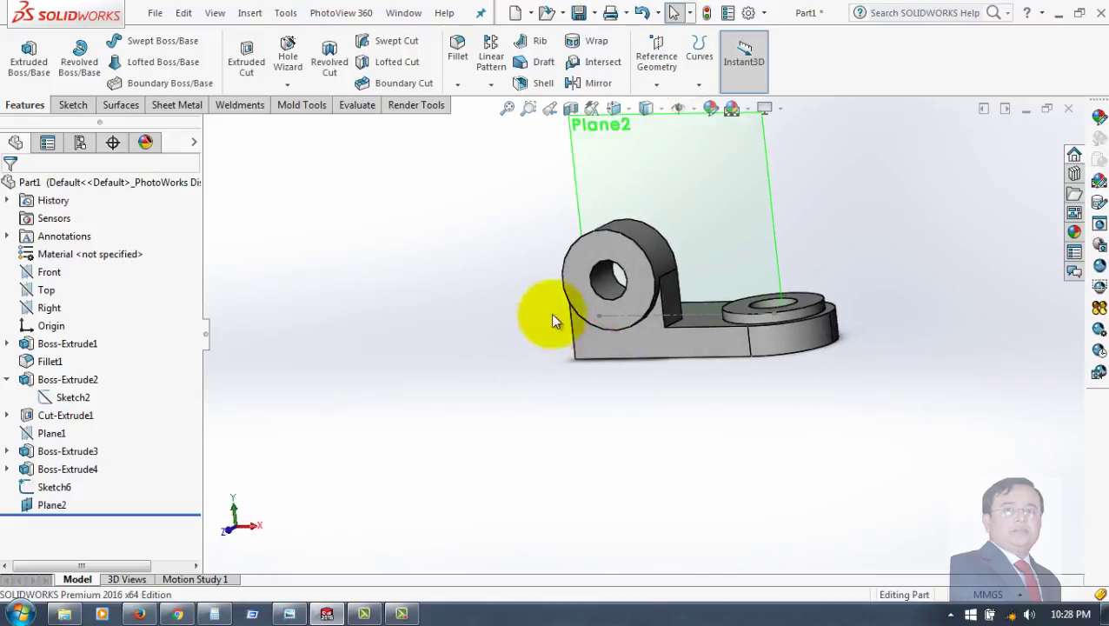
Mirror Boss-Extrude3 and Boss-Extrude4 across Plane2 to create Mirror1
click(492, 84)
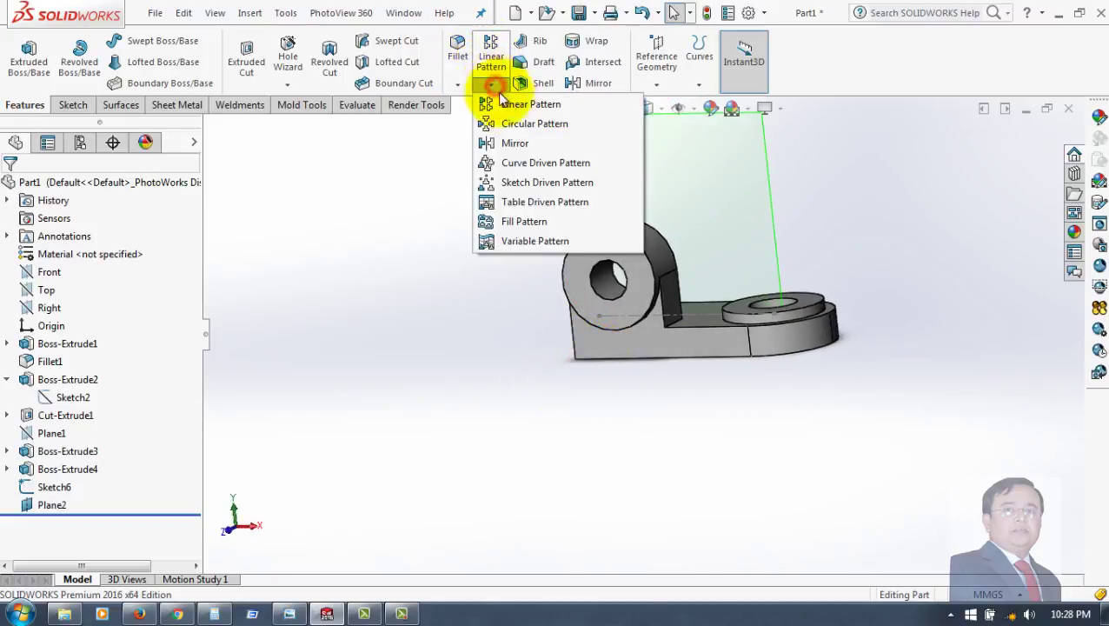
click(514, 142)
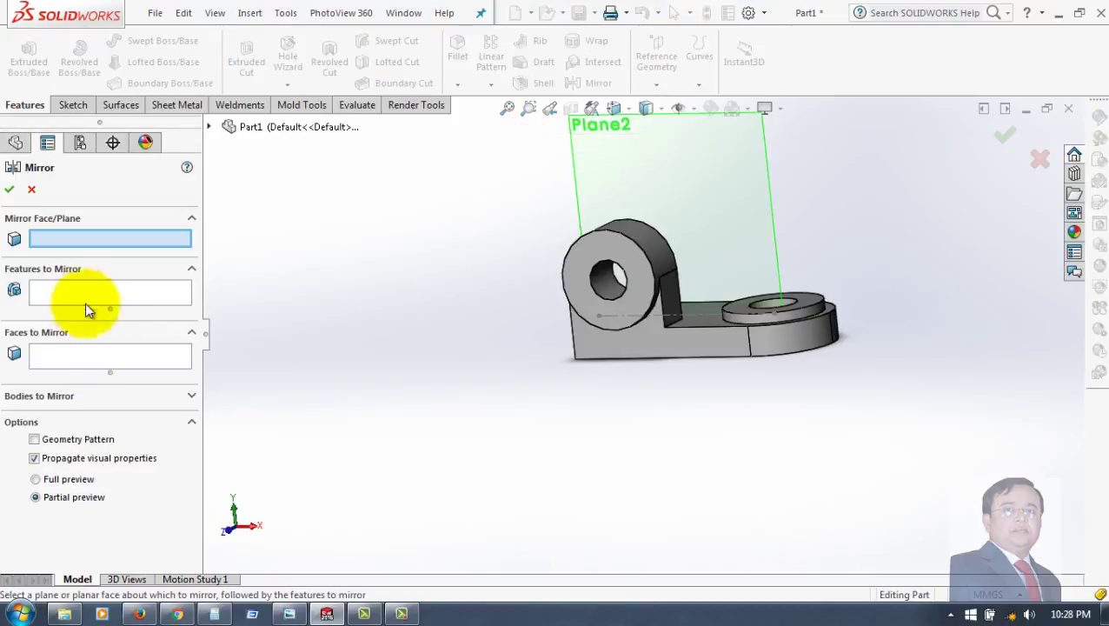
click(734, 187)
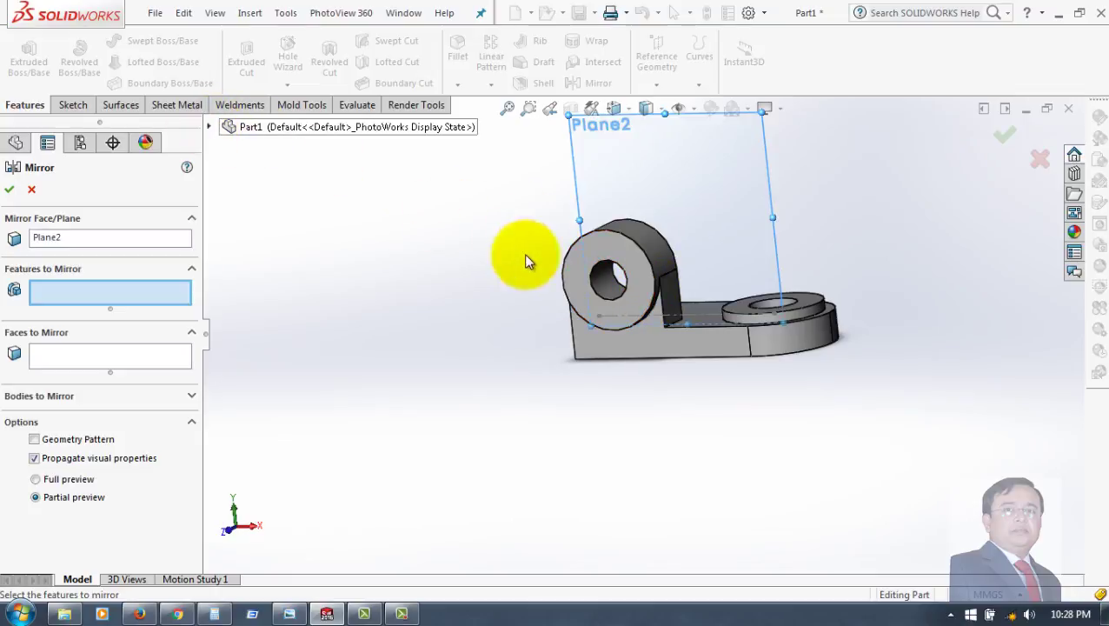
click(209, 126)
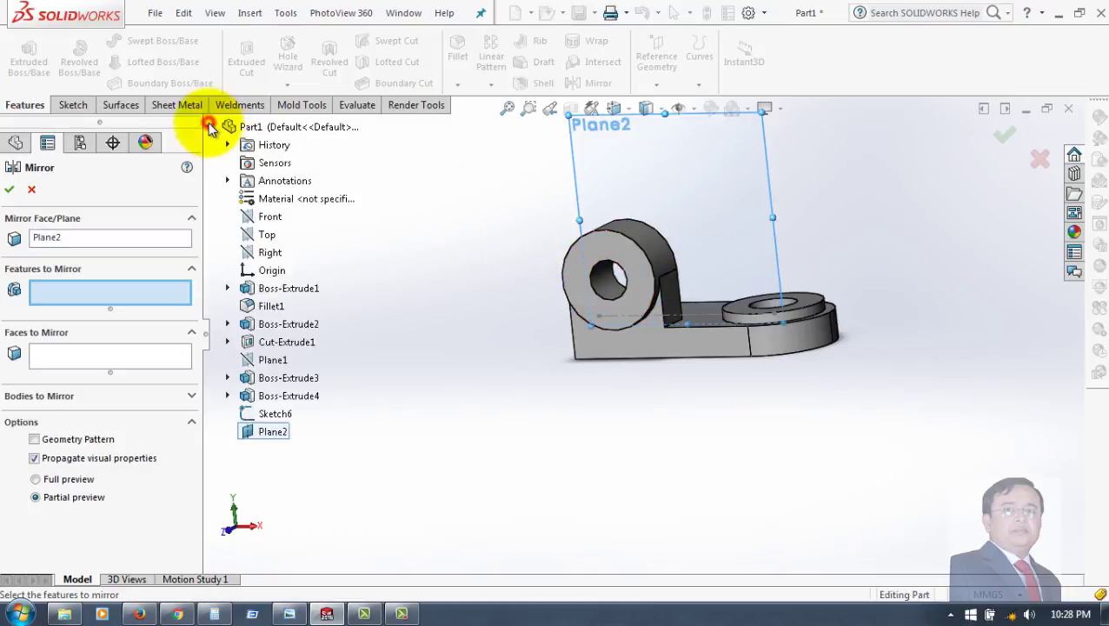
click(291, 397)
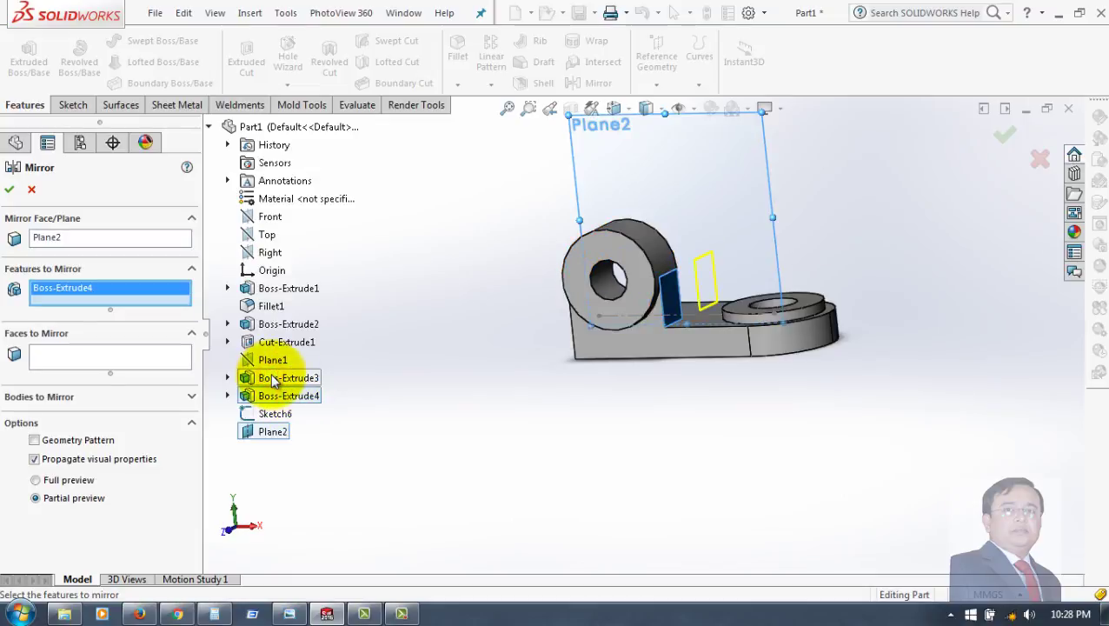
click(286, 379)
mouse_move(535, 433)
middle_down()
mouse_move(594, 470)
mouse_move(472, 553)
mouse_move(770, 512)
middle_up()
mouse_move(861, 444)
middle_down()
mouse_move(743, 519)
mouse_move(951, 403)
mouse_move(968, 381)
middle_up()
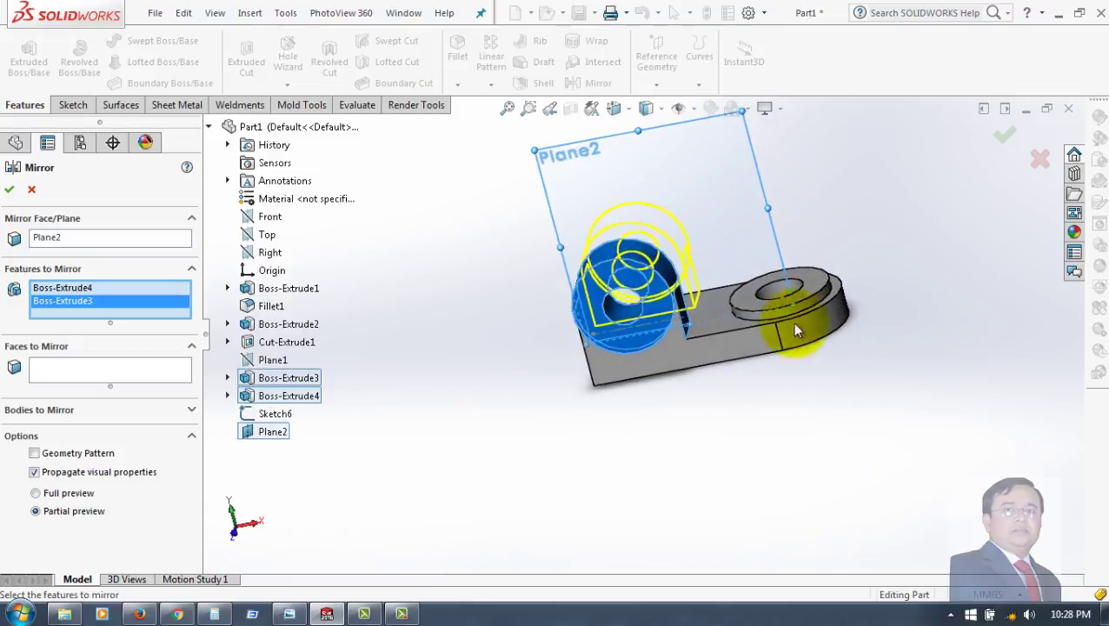
click(10, 191)
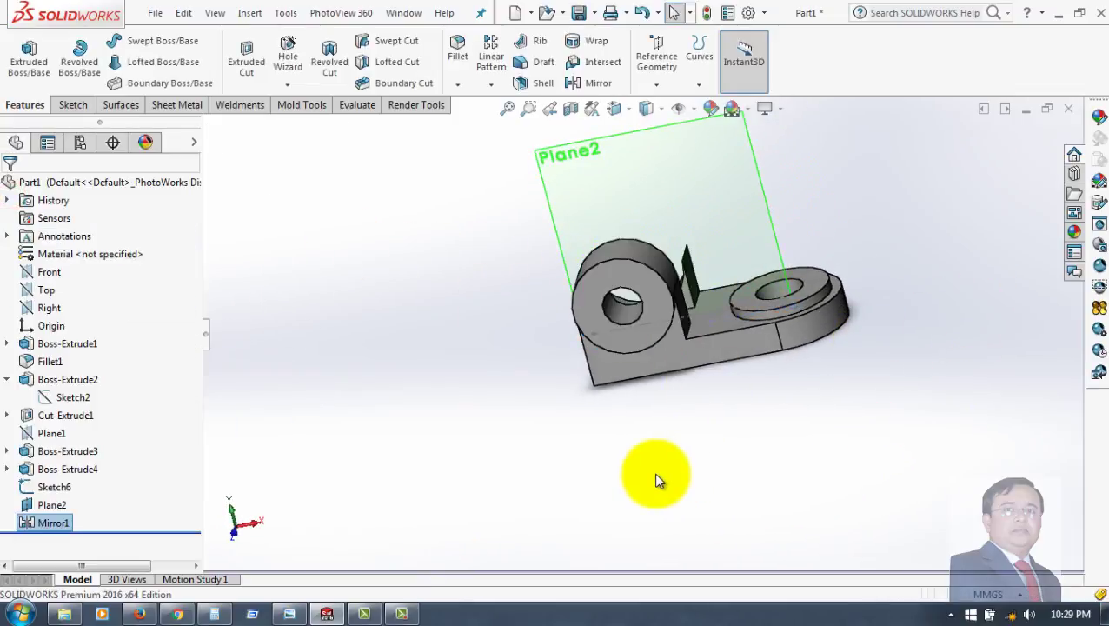
mouse_move(793, 508)
middle_down()
mouse_move(874, 494)
mouse_move(701, 512)
mouse_move(656, 537)
mouse_move(792, 537)
mouse_move(732, 475)
mouse_move(638, 499)
mouse_move(715, 463)
middle_up()
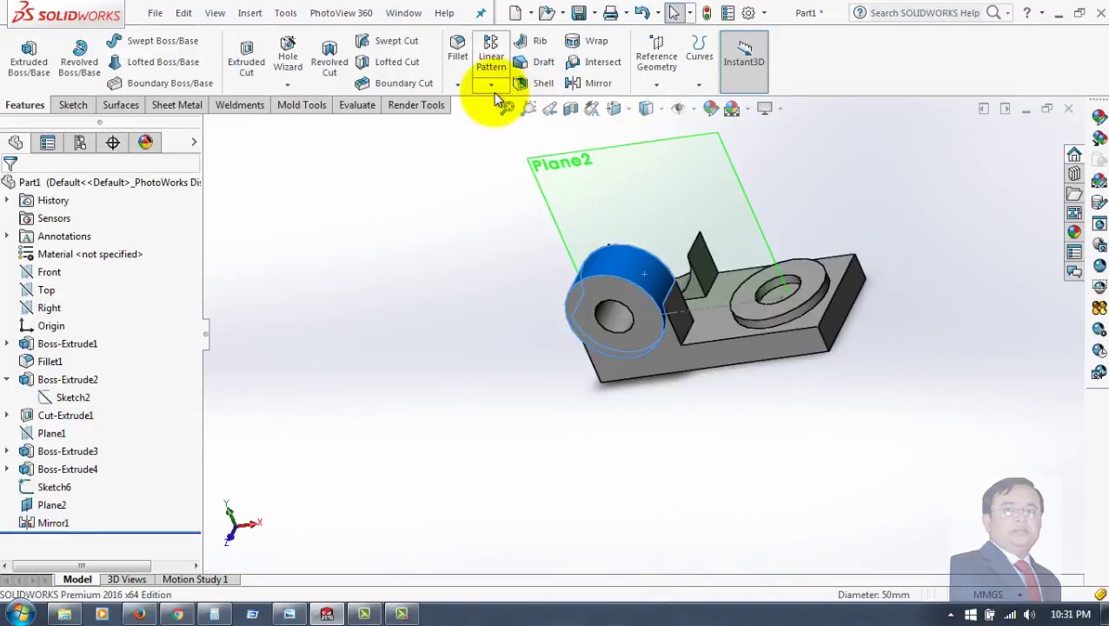
click(492, 87)
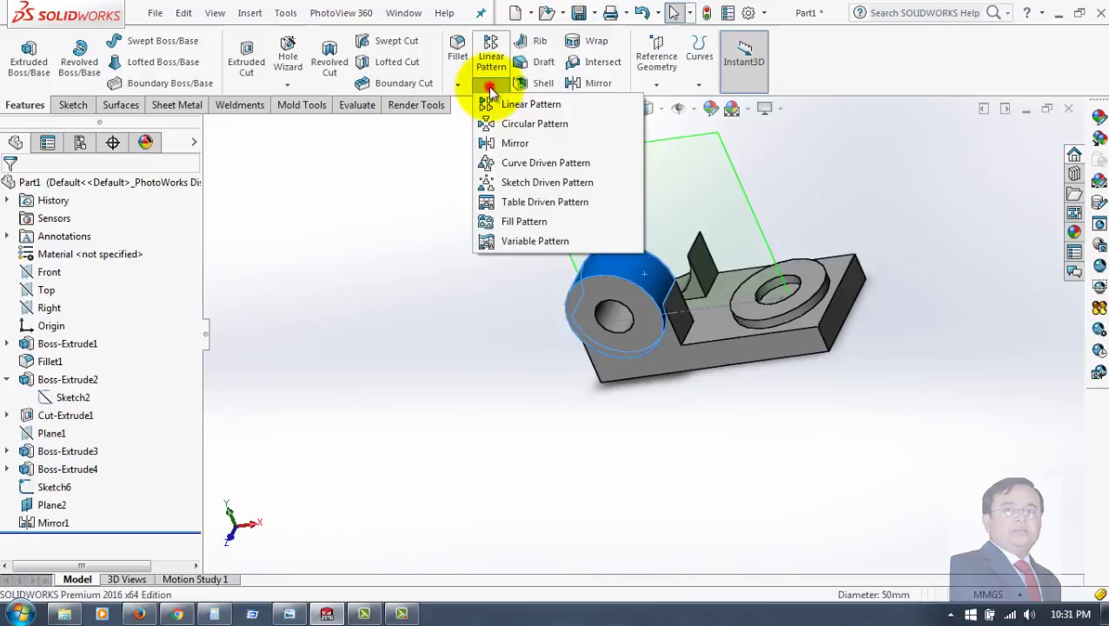
Mirror Boss-Extrude3 across Plane2 as Mirror2 and orbit to inspect both uprights
click(504, 141)
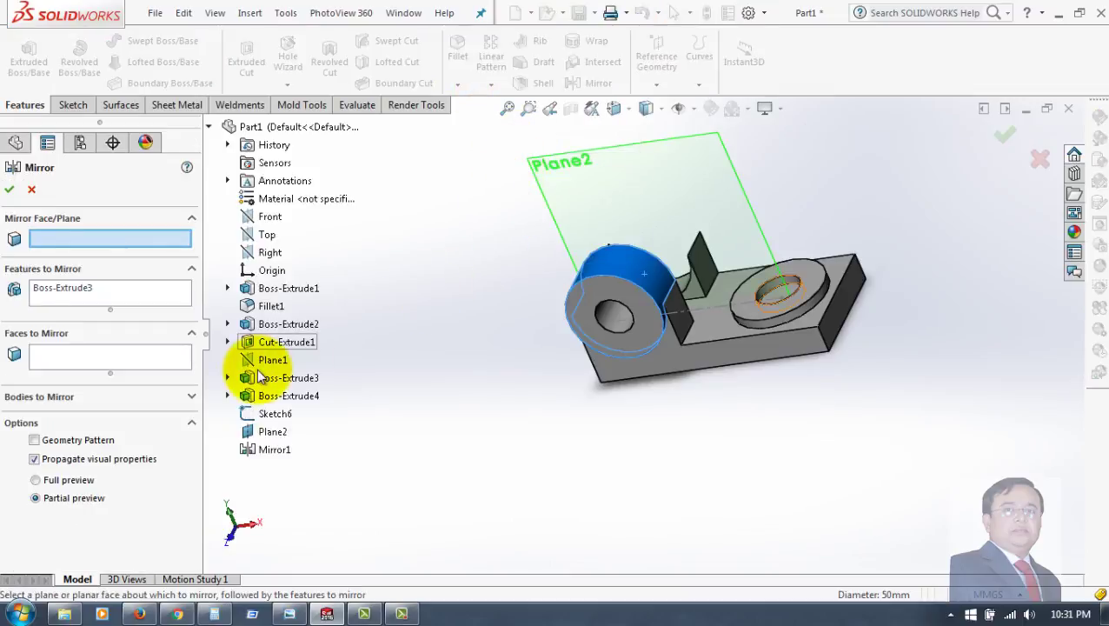
click(637, 192)
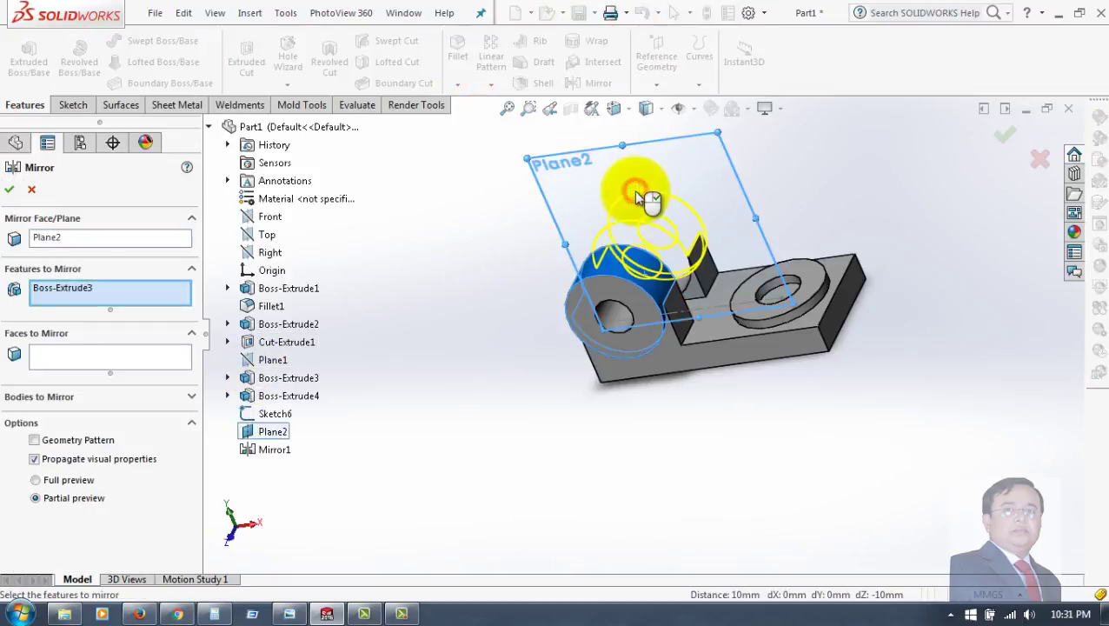
middle_drag(519, 365, 388, 388)
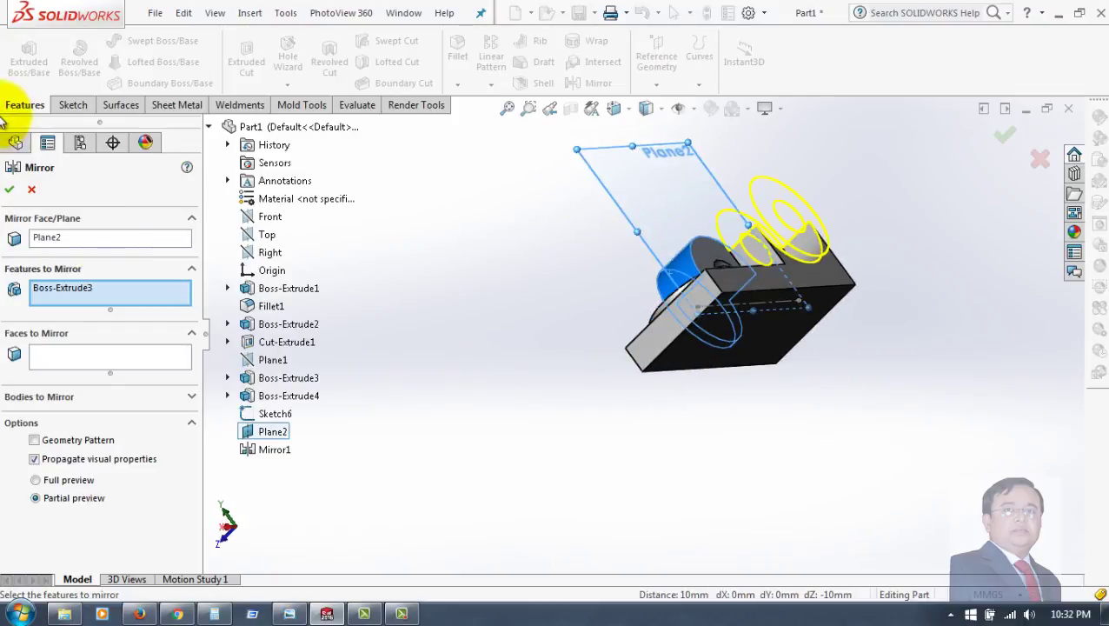
click(11, 192)
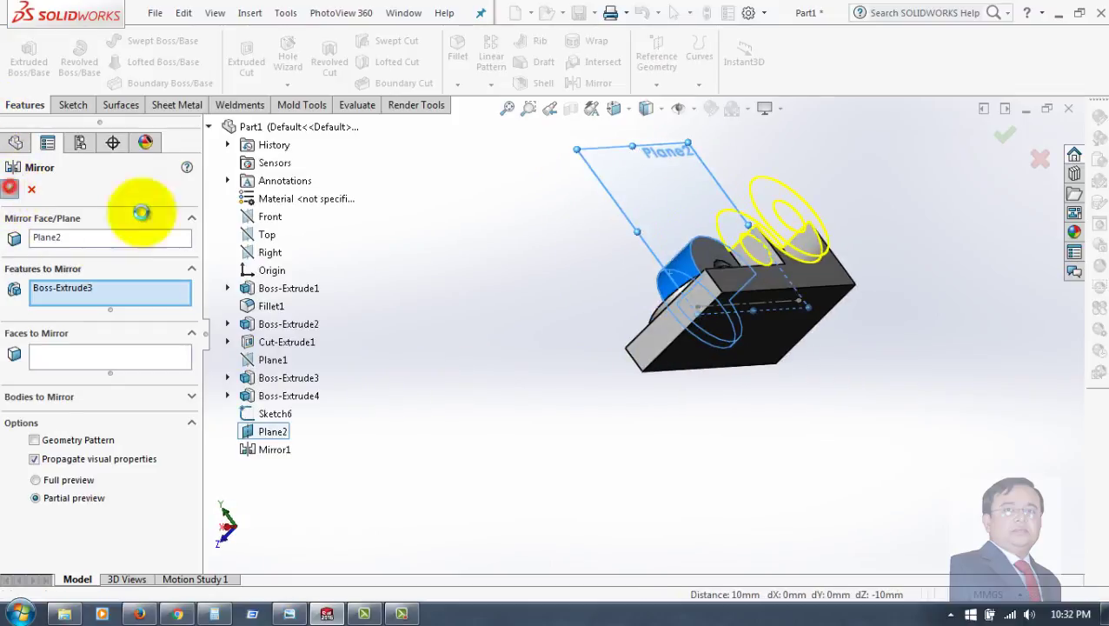
mouse_move(526, 280)
middle_down()
mouse_move(742, 383)
mouse_move(701, 396)
mouse_move(681, 262)
mouse_move(879, 336)
mouse_move(767, 403)
mouse_move(765, 463)
mouse_move(821, 467)
mouse_move(864, 364)
mouse_move(1017, 470)
middle_up()
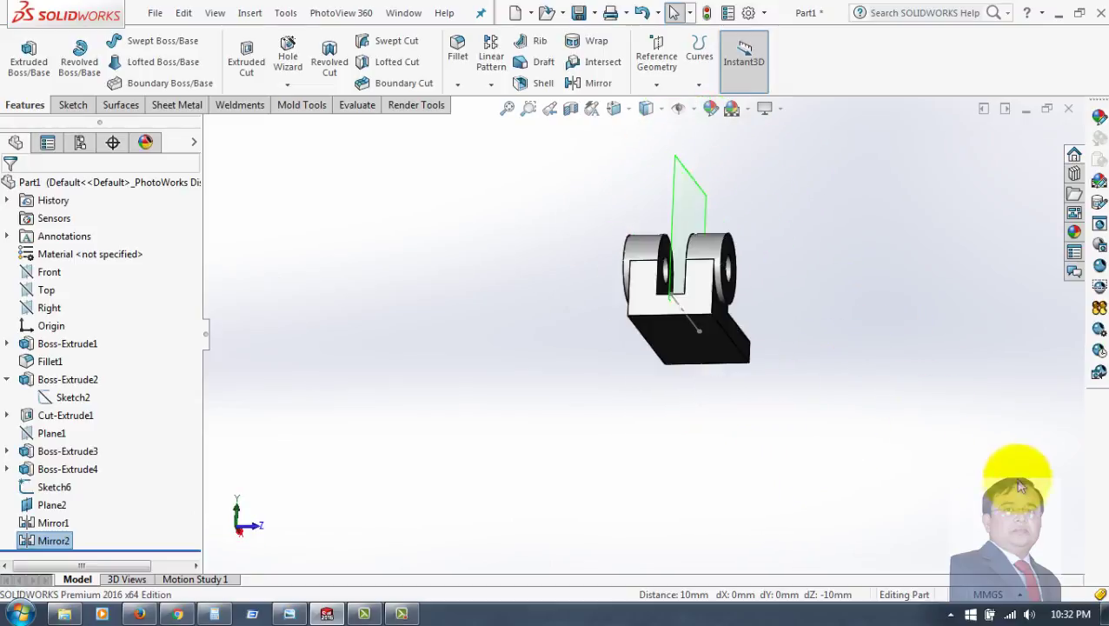
mouse_move(936, 385)
middle_down()
mouse_move(768, 485)
mouse_move(737, 438)
middle_up()
scroll(718, 250, down, 2)
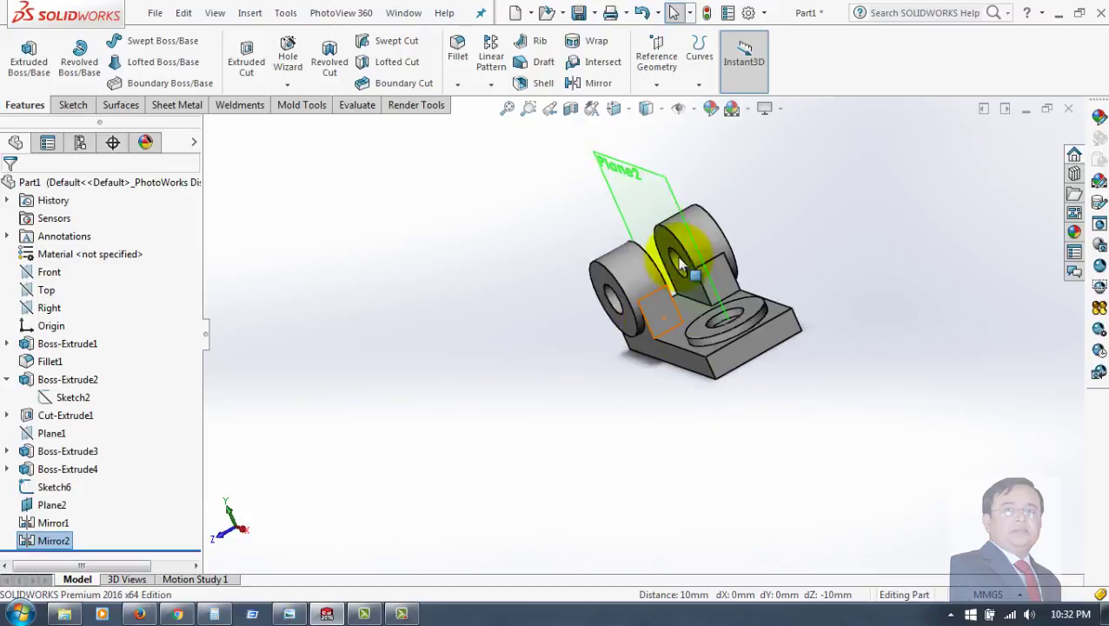
scroll(787, 268, down, 3)
scroll(759, 477, down, 2)
mouse_move(761, 485)
middle_down()
mouse_move(832, 423)
mouse_move(805, 510)
middle_up()
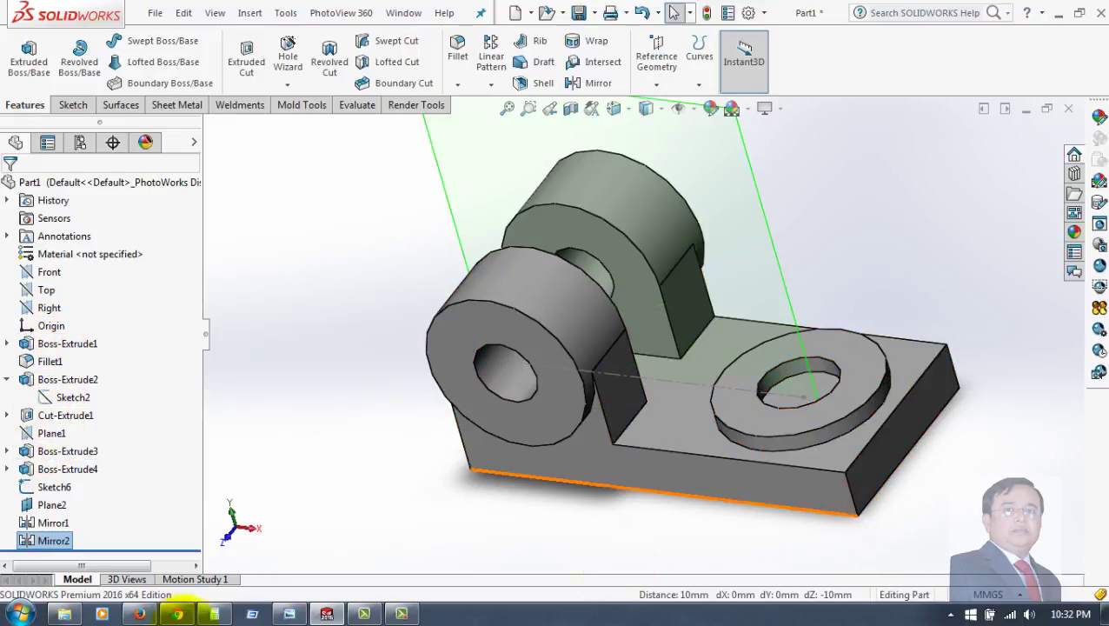
Fillet both outer corner edges at the ring-boss end of the base plate with a 30 mm radius
click(854, 515)
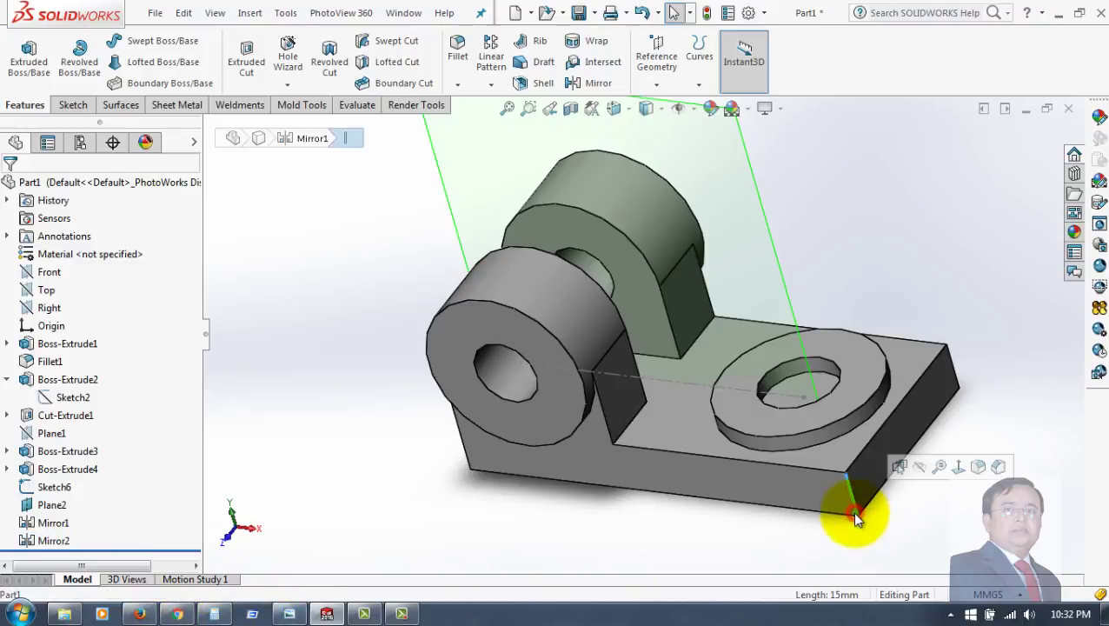
click(977, 467)
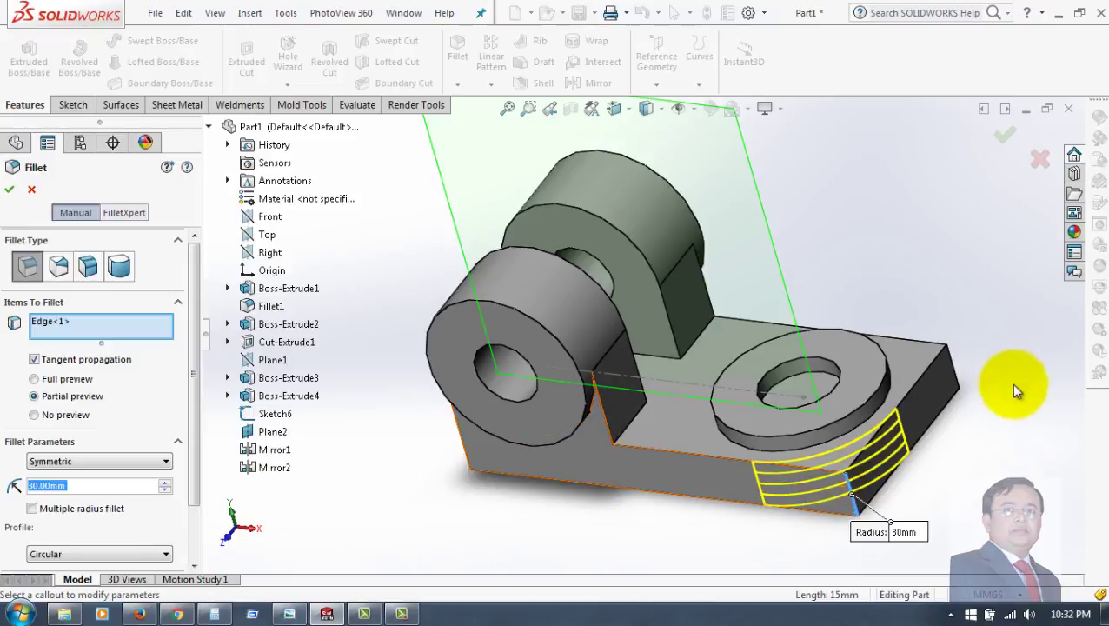
mouse_move(1014, 391)
middle_down()
mouse_move(908, 537)
mouse_move(842, 522)
middle_up()
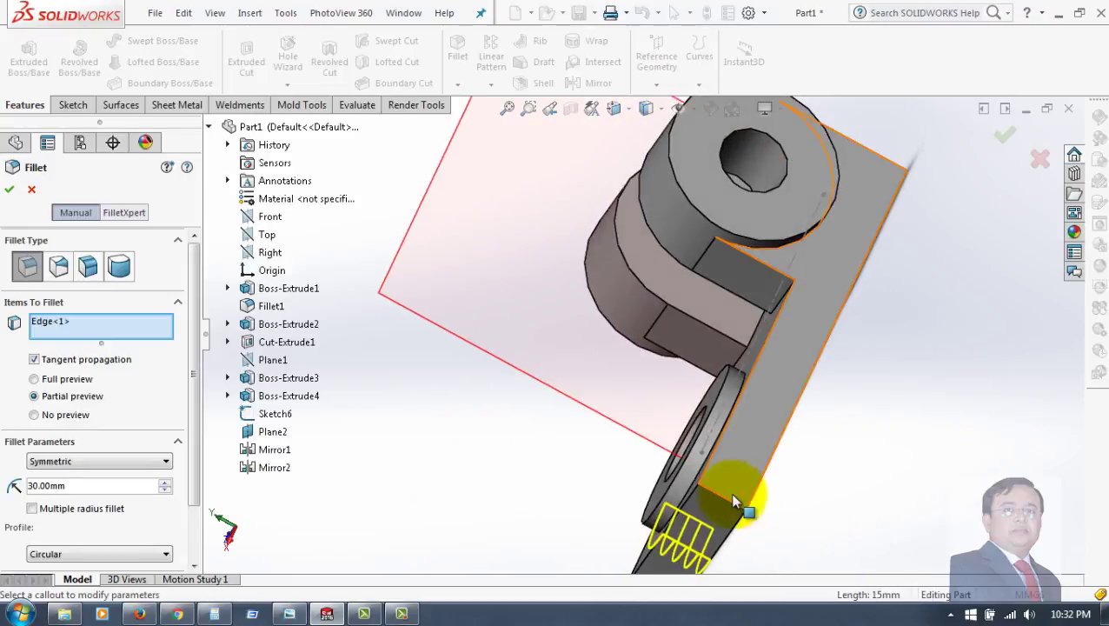
click(676, 486)
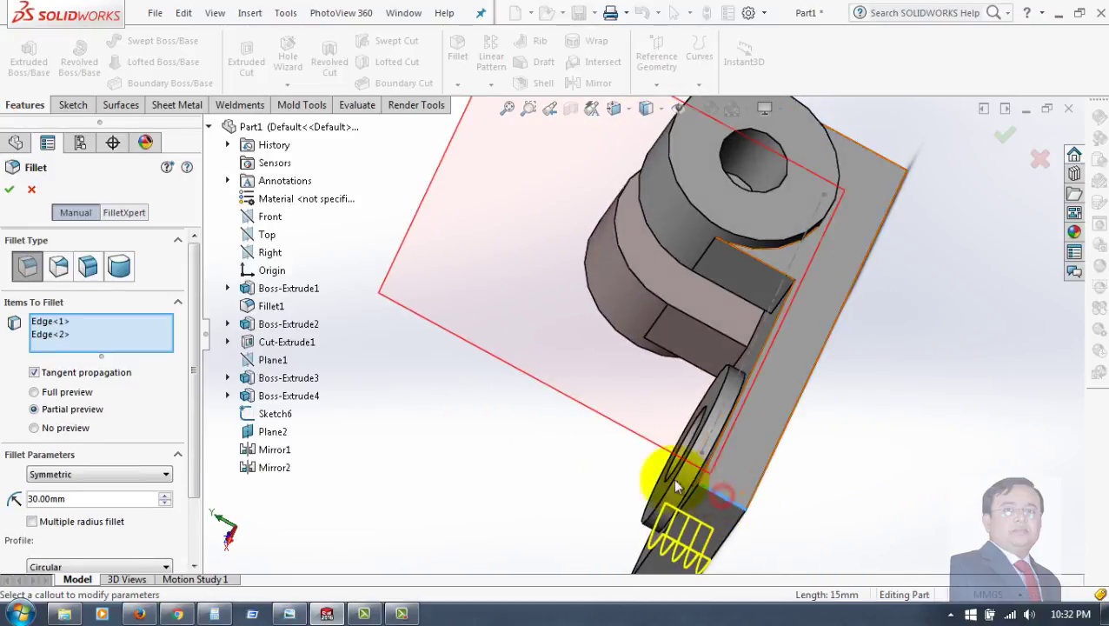
click(7, 193)
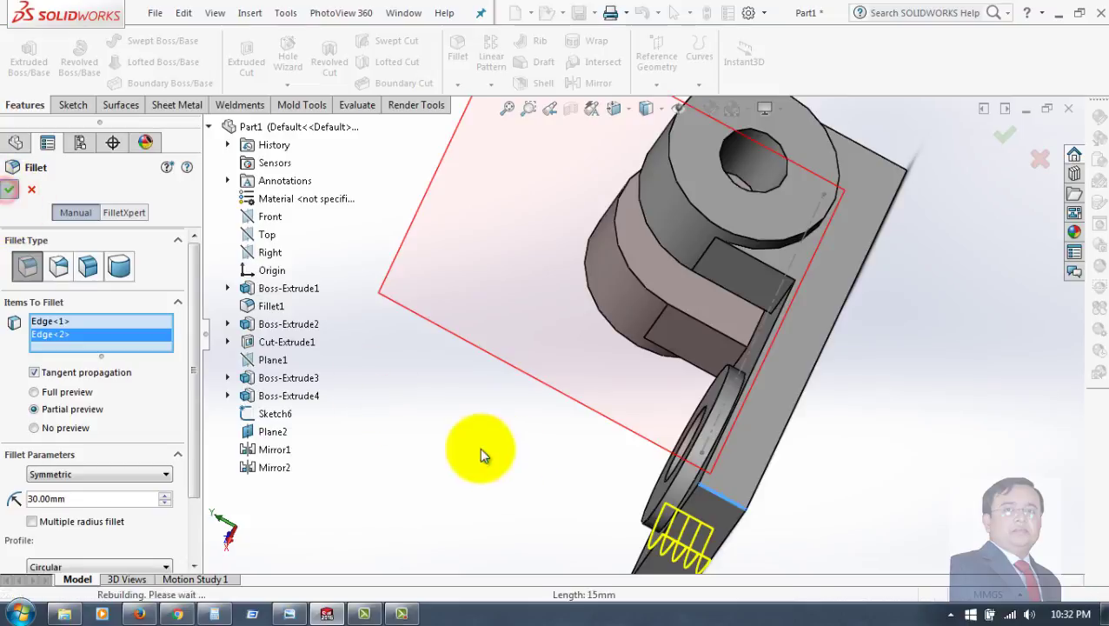
mouse_move(448, 447)
middle_down()
mouse_move(658, 465)
mouse_move(601, 512)
mouse_move(564, 519)
mouse_move(570, 476)
mouse_move(606, 520)
mouse_move(673, 550)
middle_up()
scroll(591, 482, up, 2)
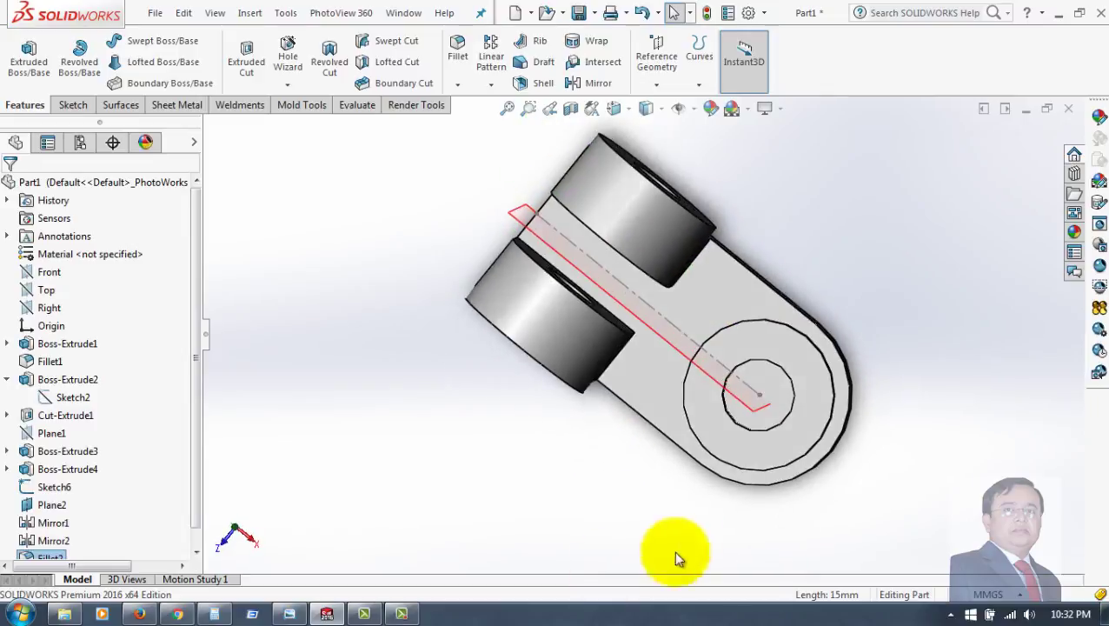
Sketch on the base hole's circular face and convert its bore edge into a circle
click(779, 393)
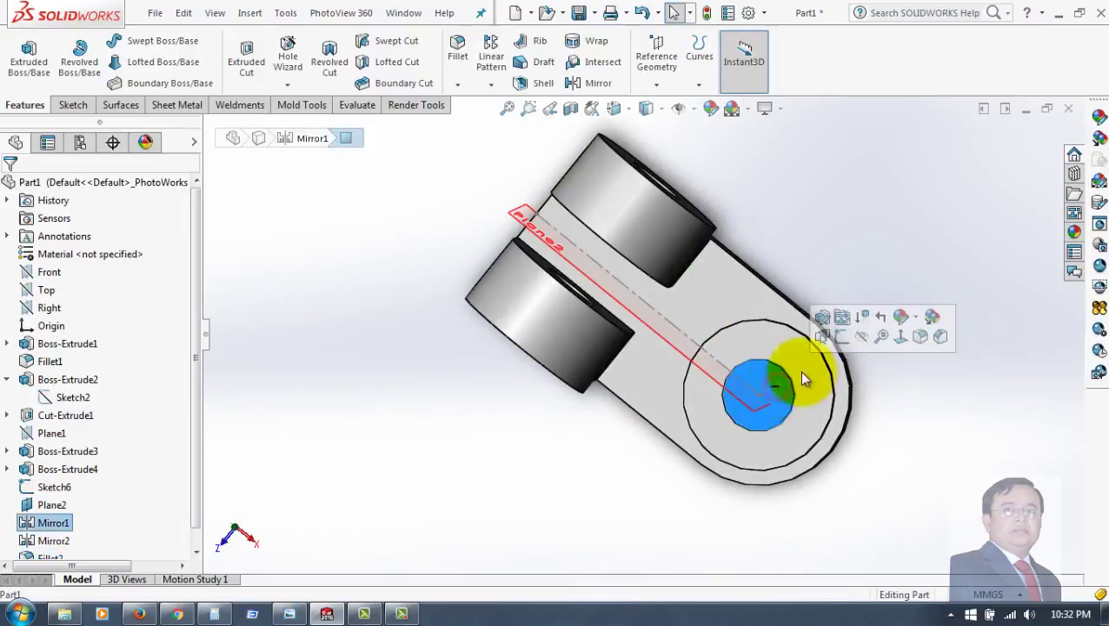
click(850, 340)
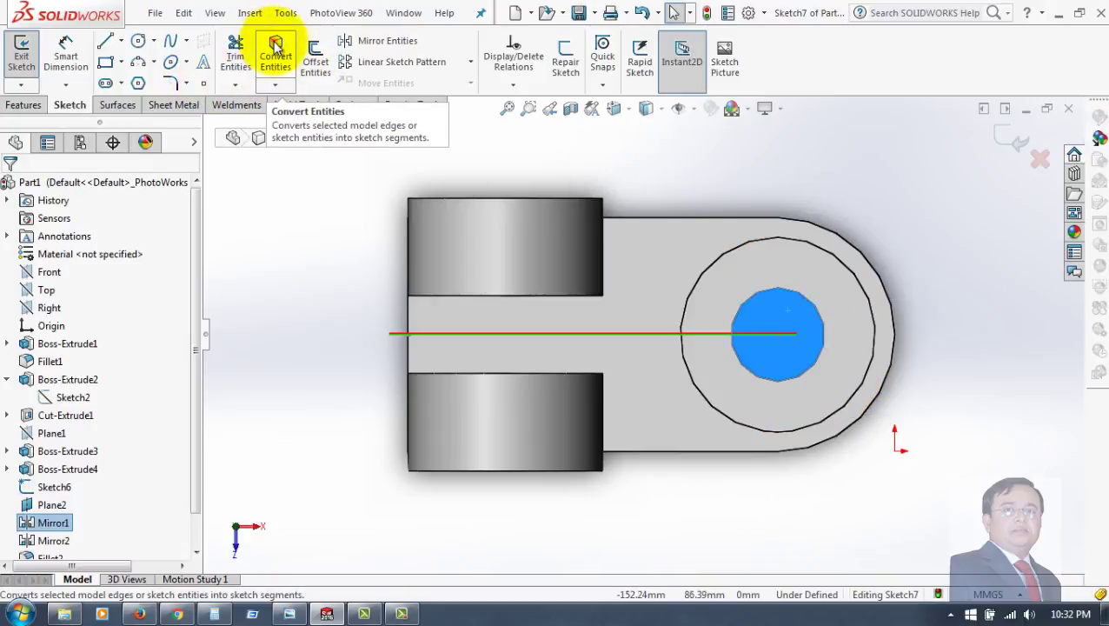
click(275, 45)
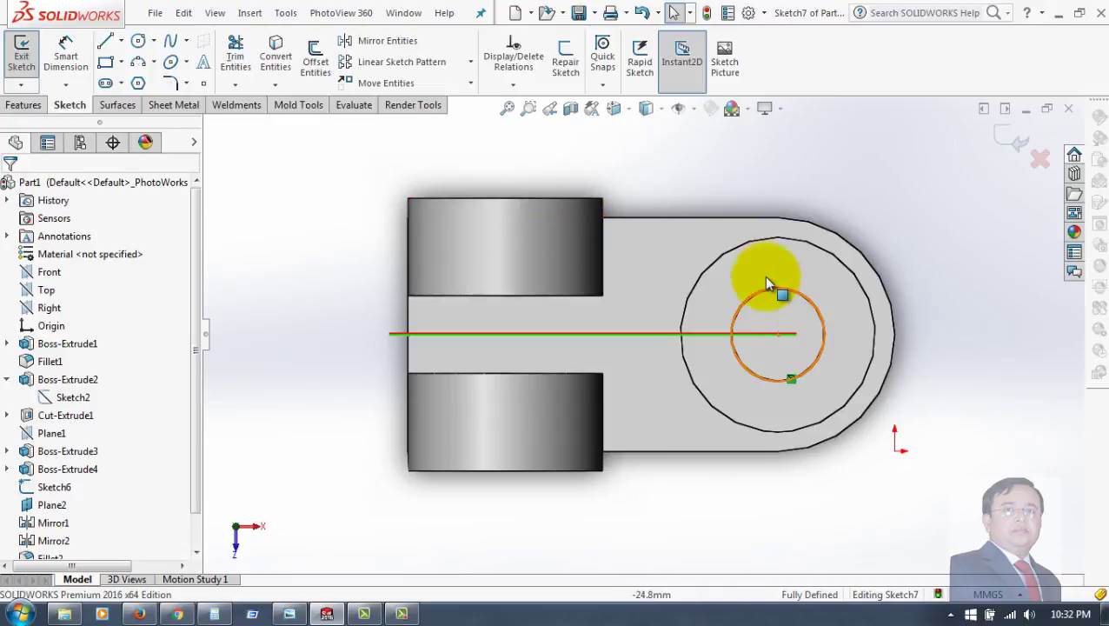
middle_drag(793, 308, 787, 242)
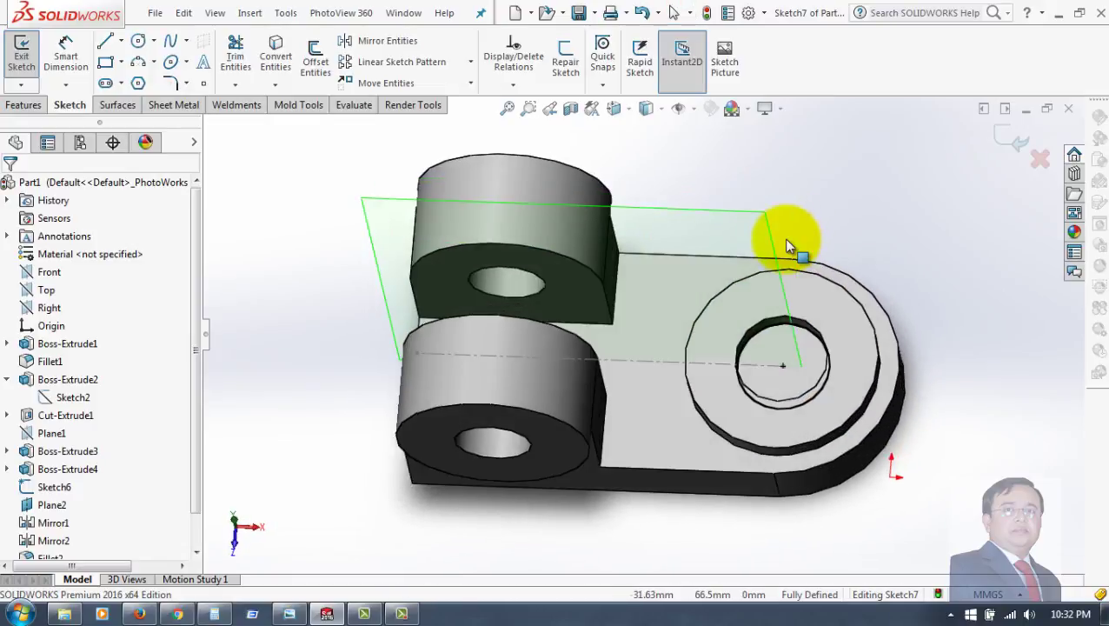
click(20, 104)
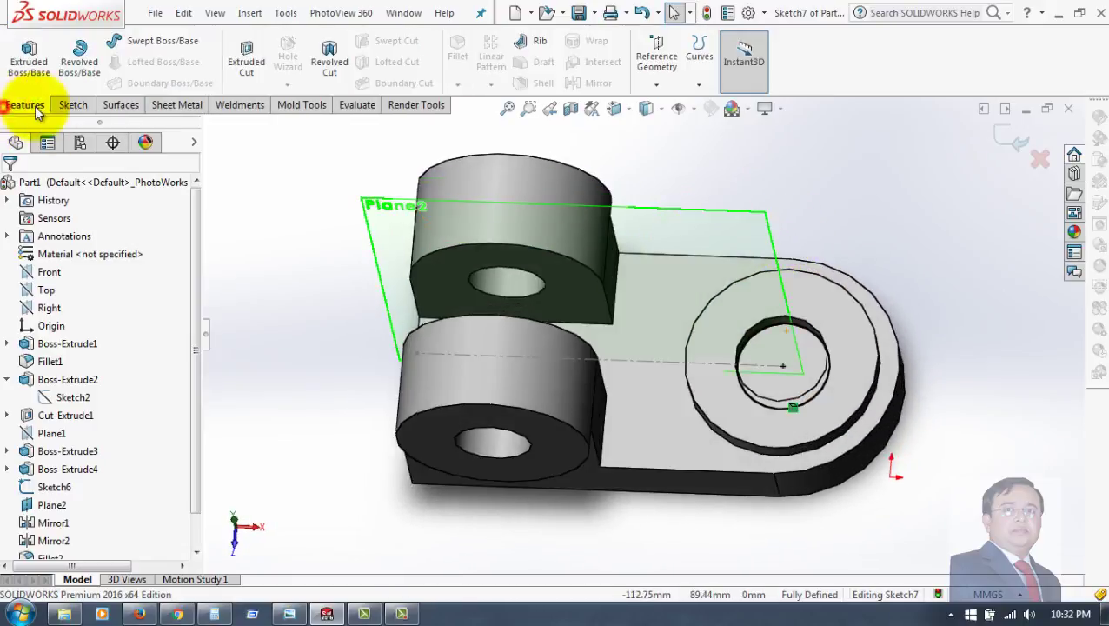
Extrude-cut the sketched circle Blind 20 mm deep through the base plate
click(245, 57)
middle_drag(841, 506, 842, 287)
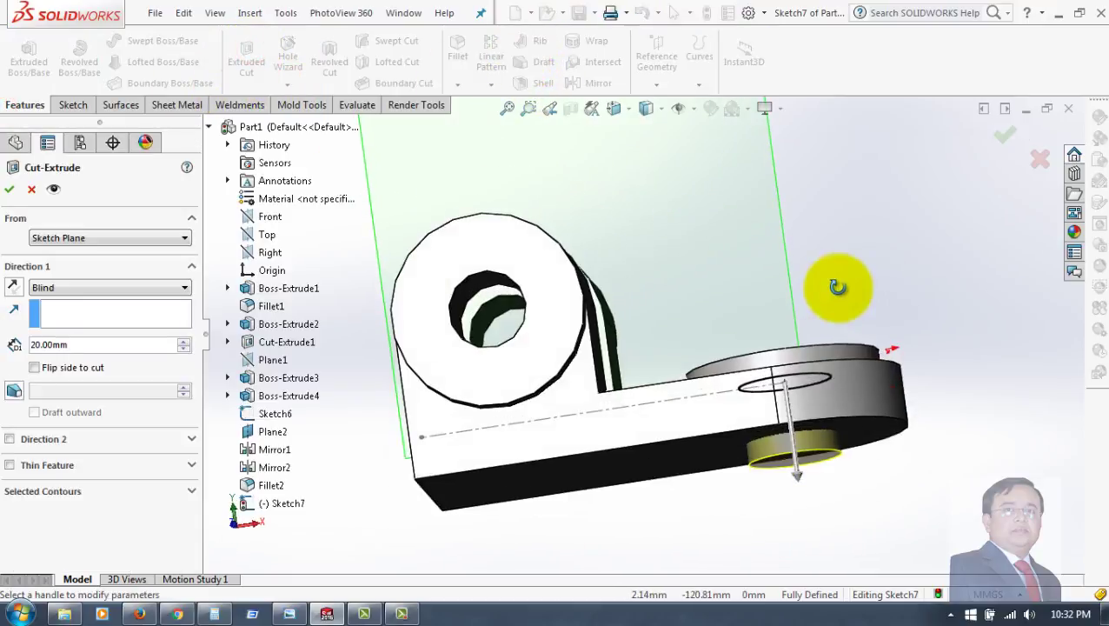
click(50, 190)
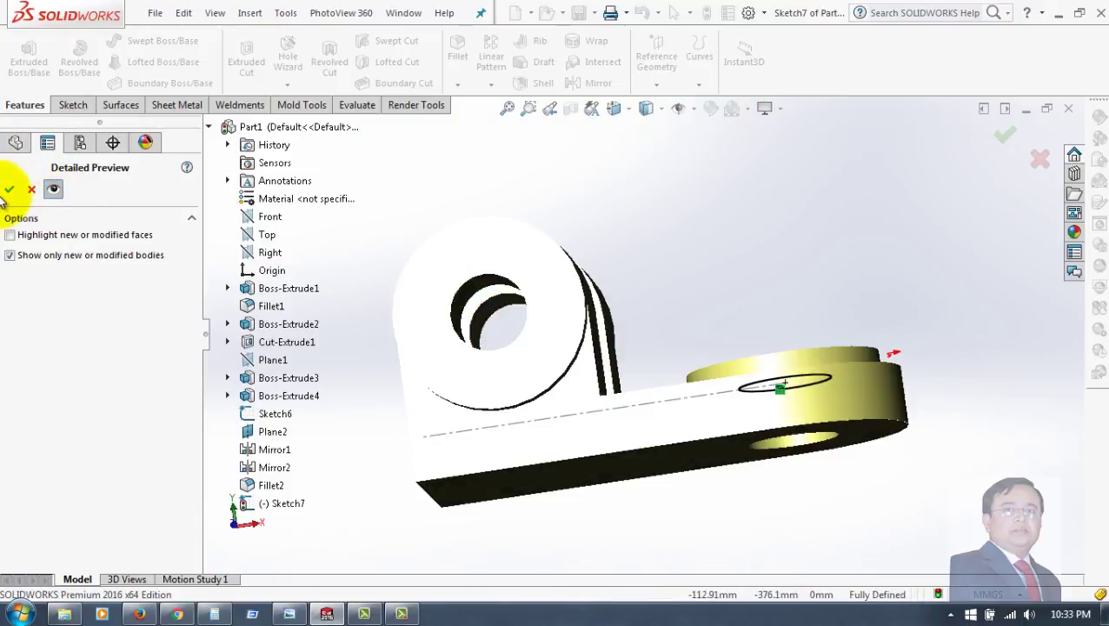
click(8, 193)
mouse_move(854, 280)
middle_down()
mouse_move(866, 328)
mouse_move(870, 521)
mouse_move(773, 297)
mouse_move(749, 281)
mouse_move(608, 330)
mouse_move(723, 297)
mouse_move(700, 192)
middle_up()
Hide Plane2 from the model view
click(702, 191)
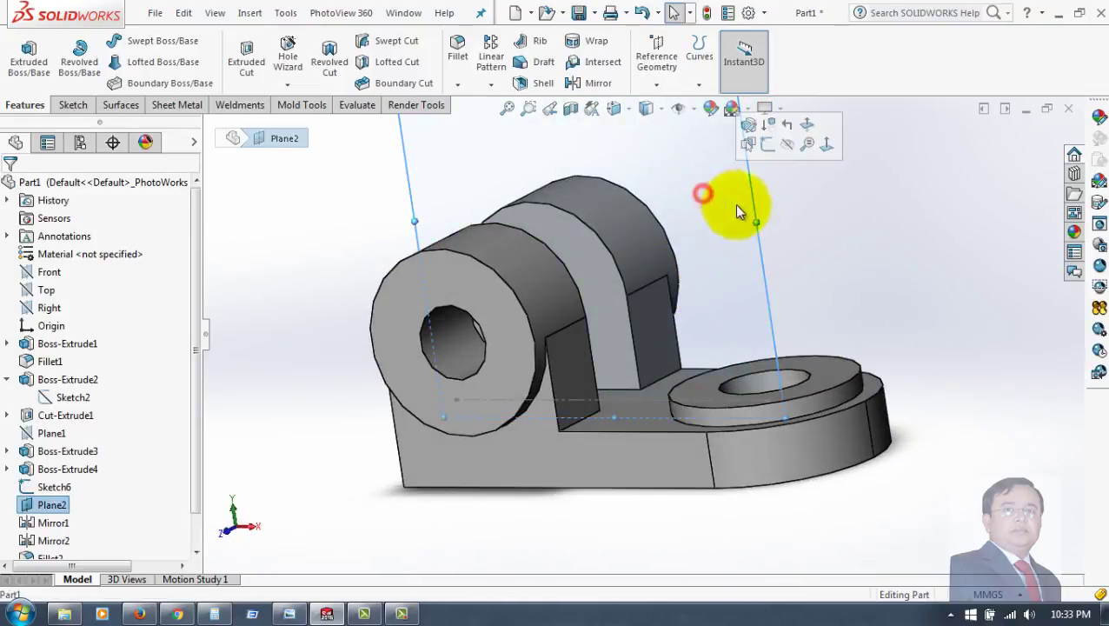
click(783, 140)
mouse_move(845, 282)
middle_down()
mouse_move(952, 267)
mouse_move(805, 268)
mouse_move(686, 408)
mouse_move(841, 471)
mouse_move(970, 363)
mouse_move(465, 509)
middle_up()
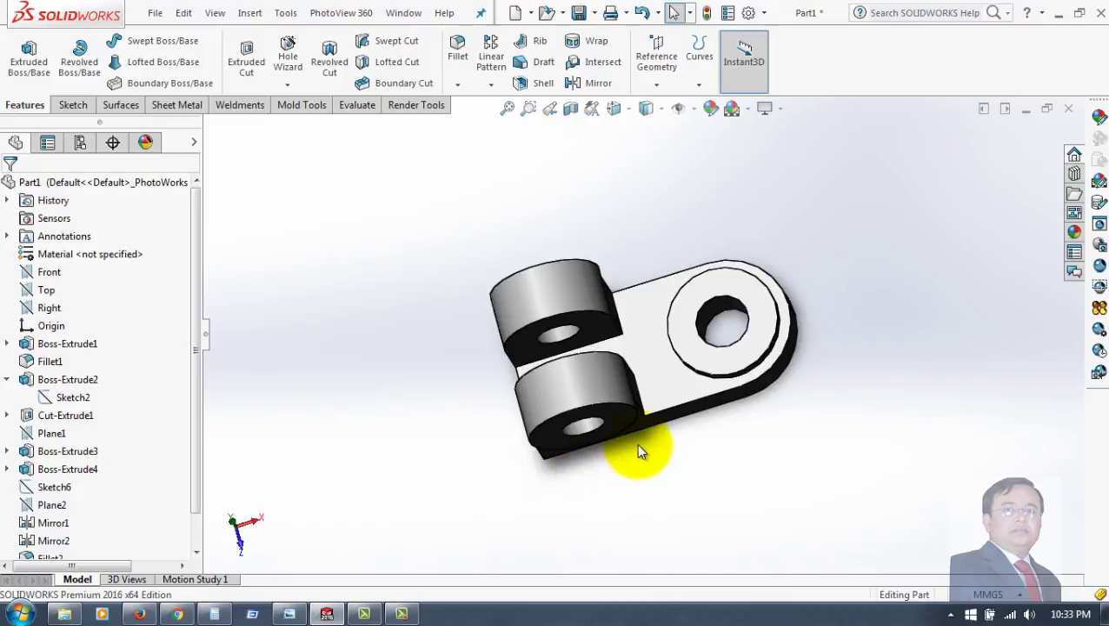
Switch the bracket to isometric view and open Edit Appearance for Part1
key(space)
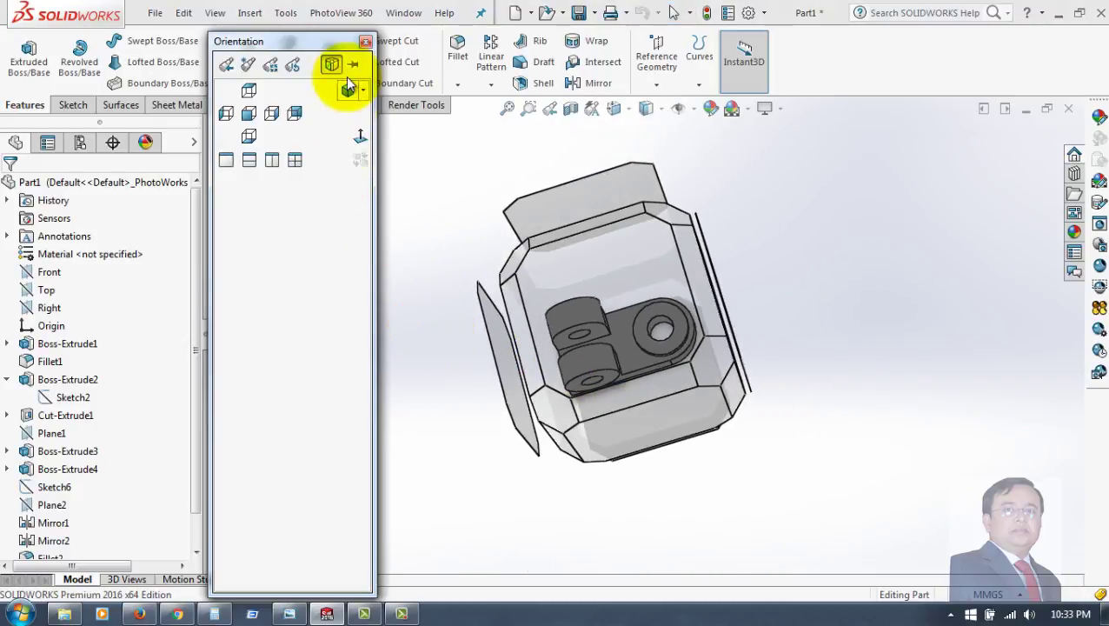
click(348, 91)
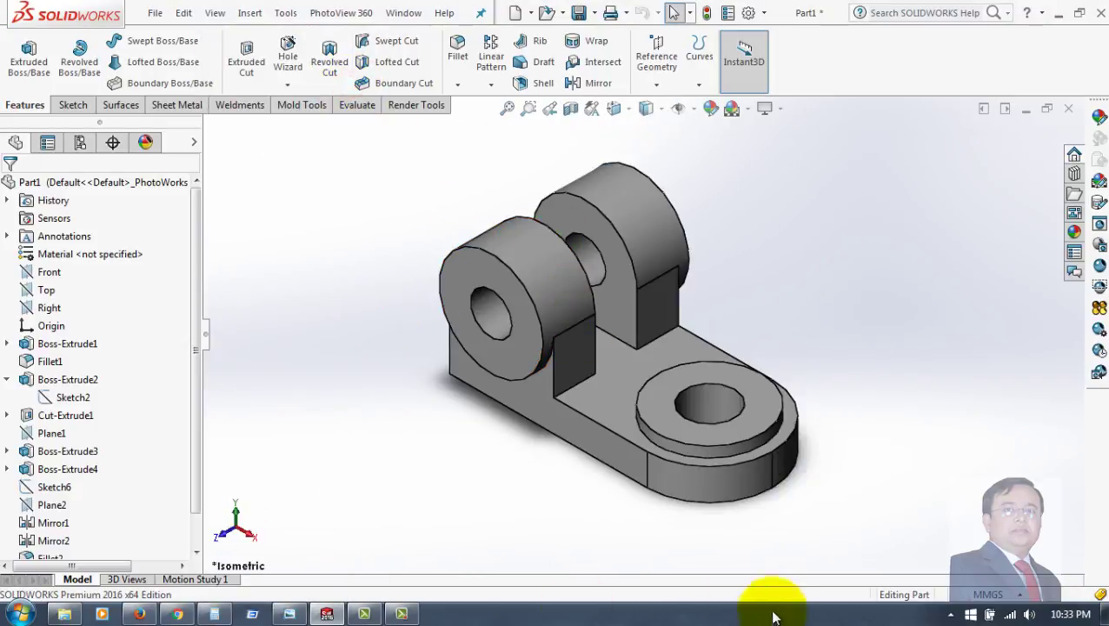
click(717, 110)
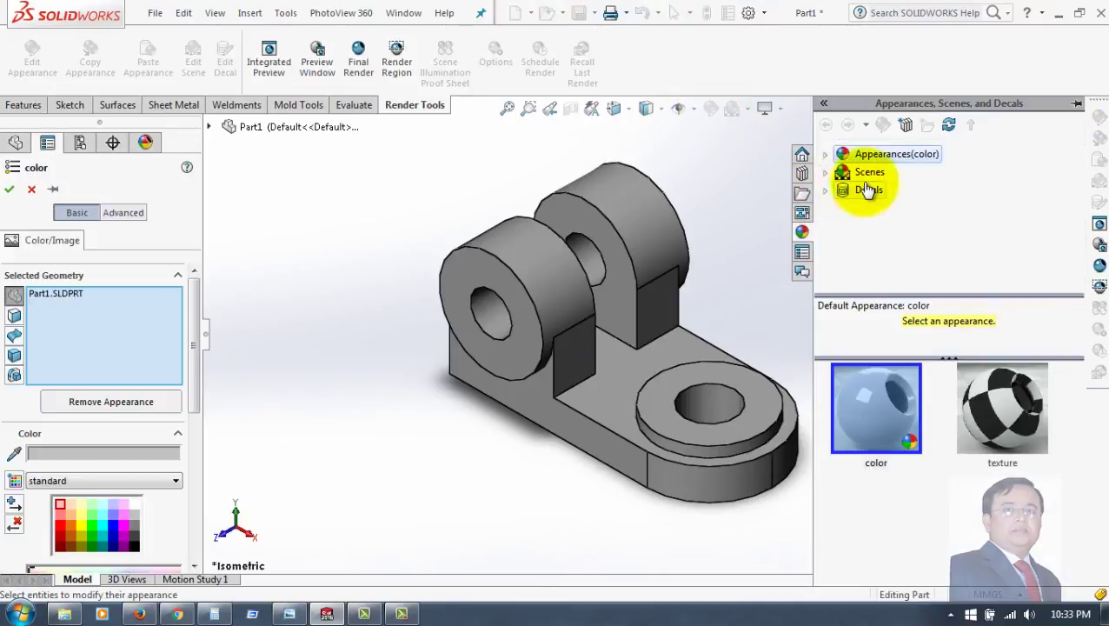
Browse the appearance library to Metal > Chrome and apply brushed chromium to Part1
click(827, 156)
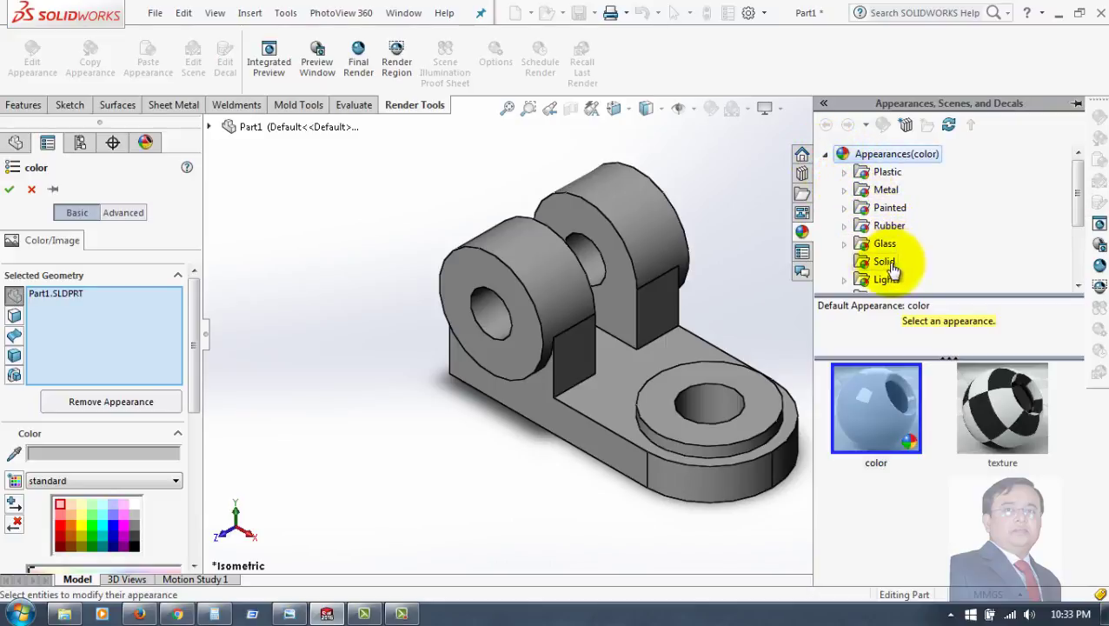
click(843, 173)
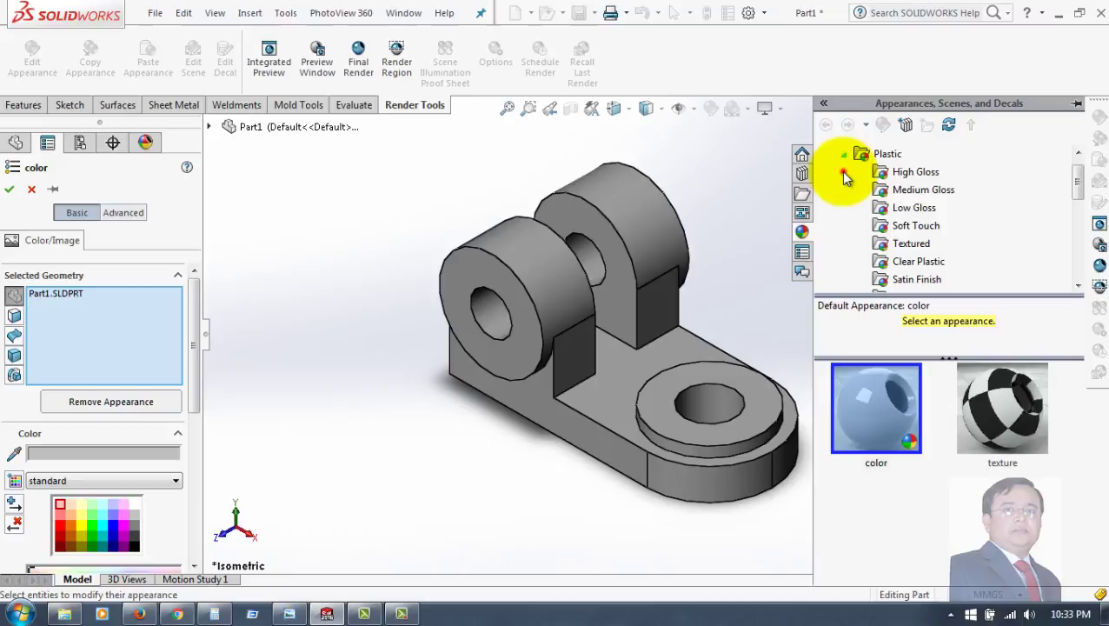
click(893, 174)
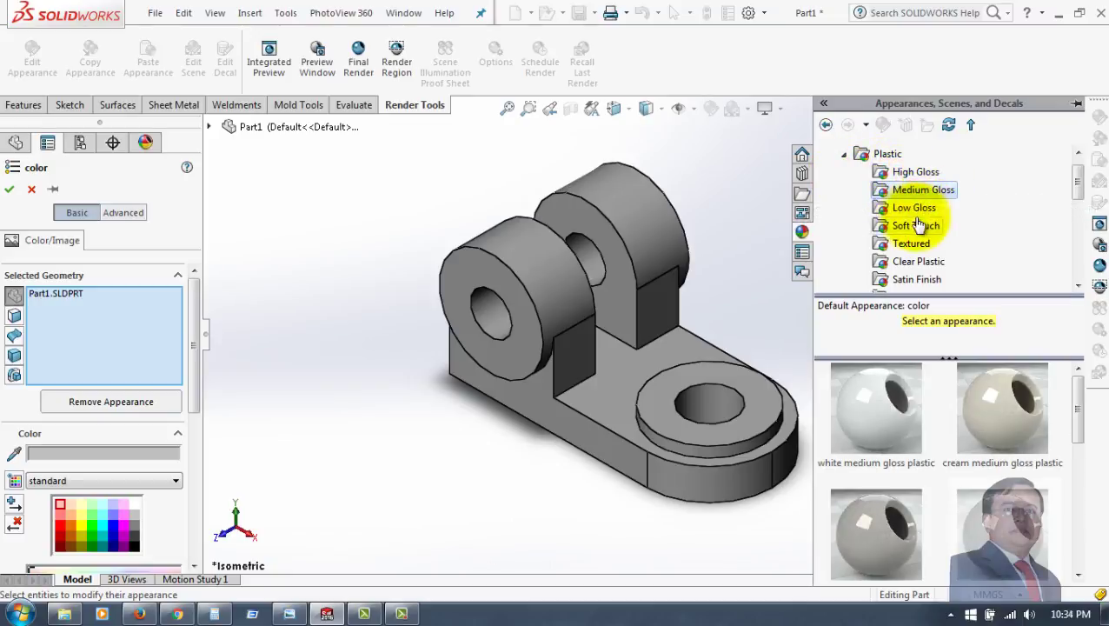
click(845, 155)
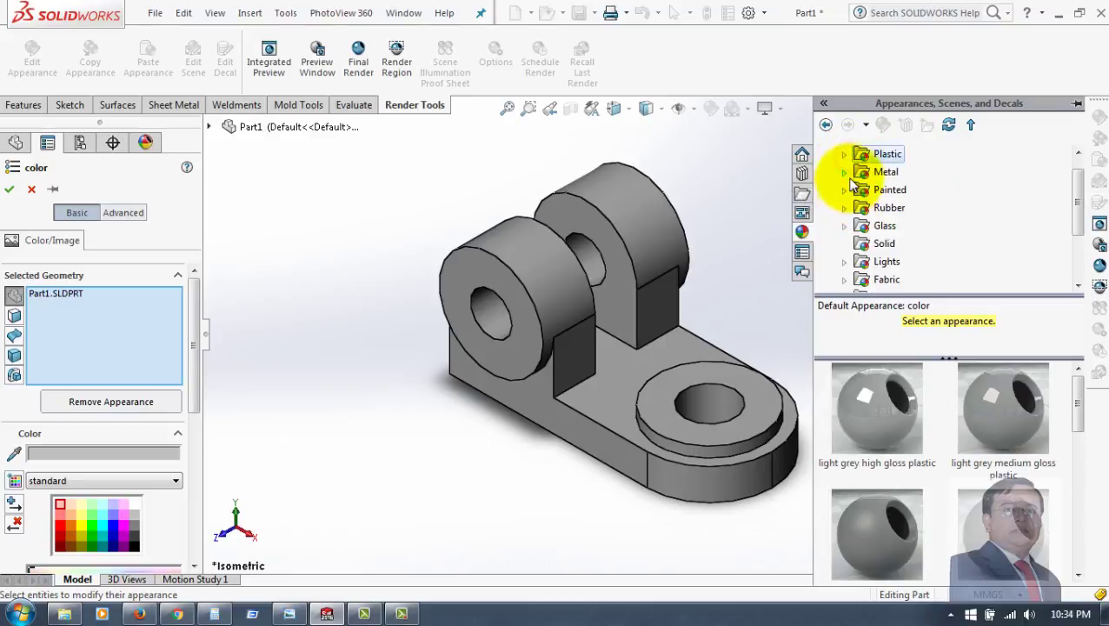
click(847, 172)
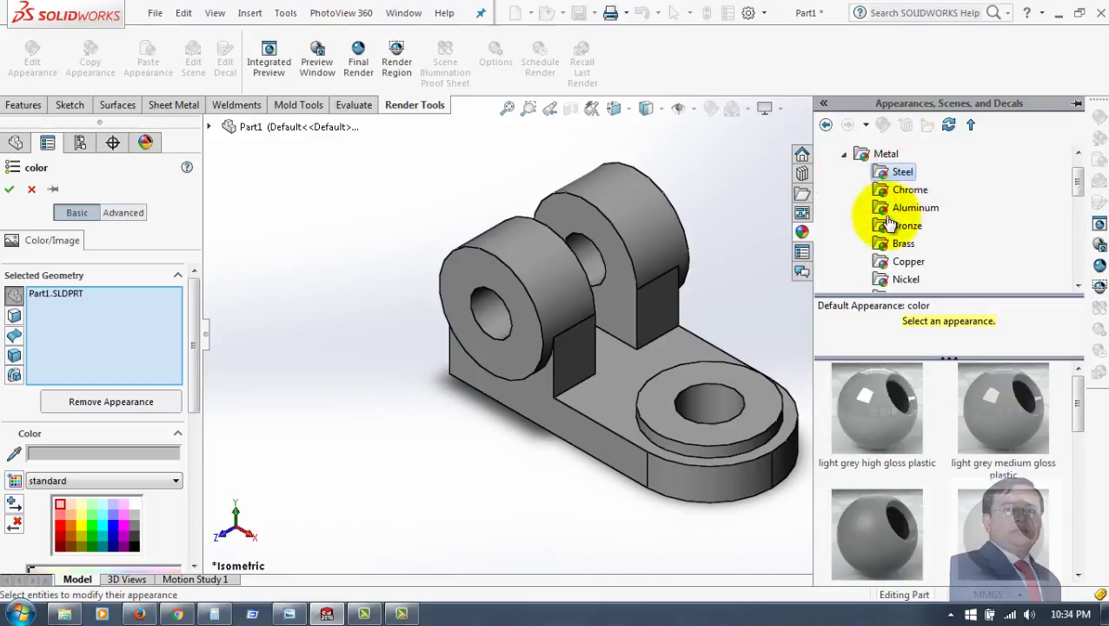
click(899, 173)
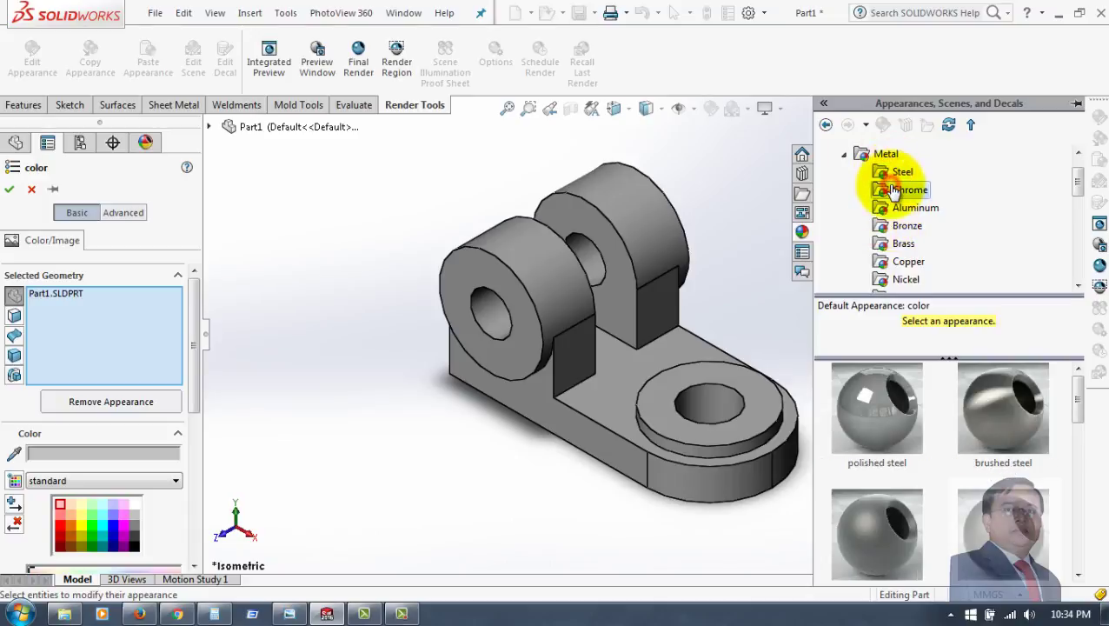
click(902, 189)
click(898, 174)
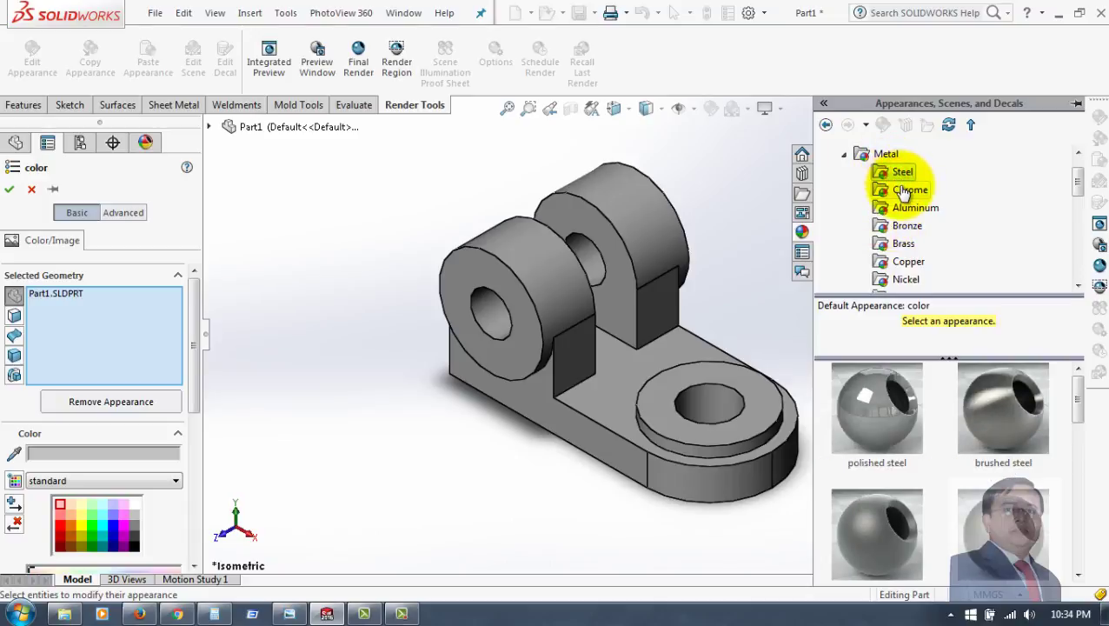
click(902, 190)
mouse_move(1004, 409)
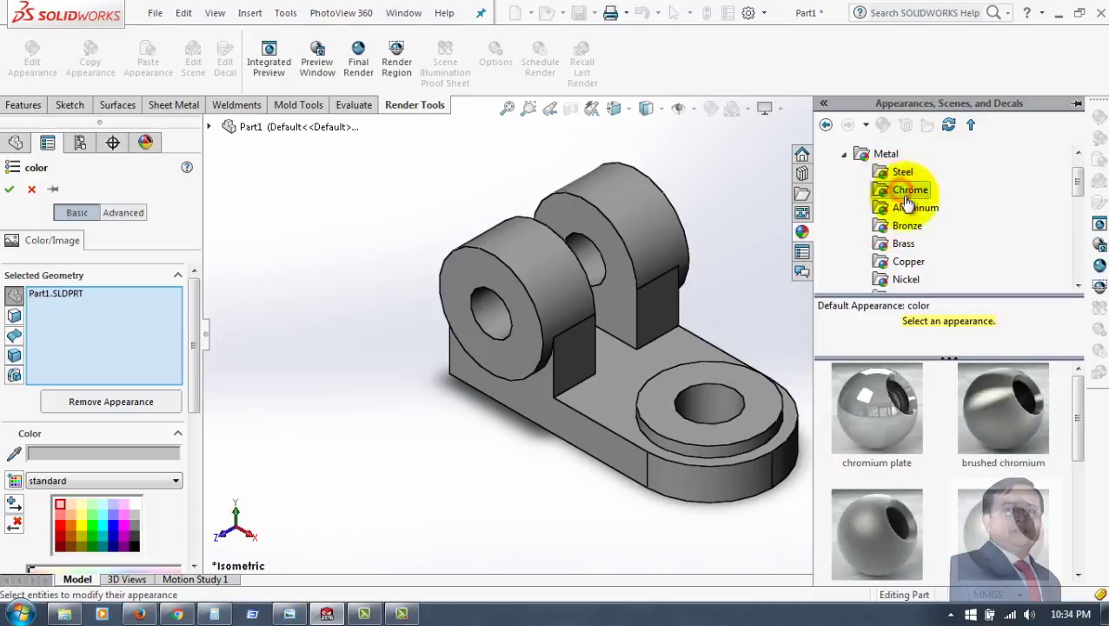
click(1004, 407)
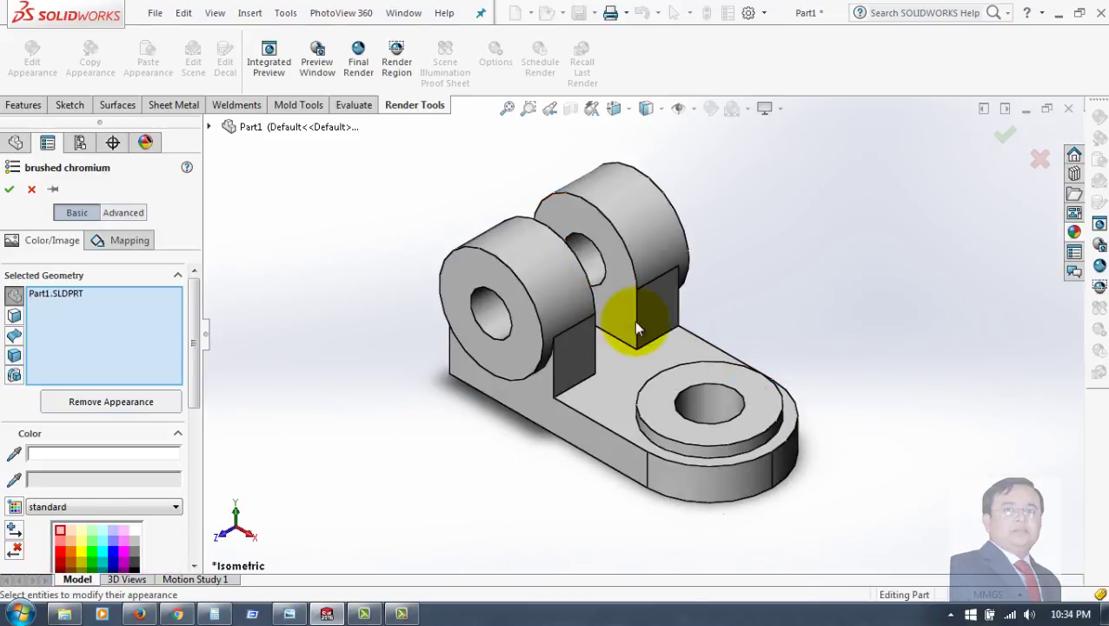
Swap the target from Part1 to a face, set the colour to grey RGB 192, and confirm
click(608, 404)
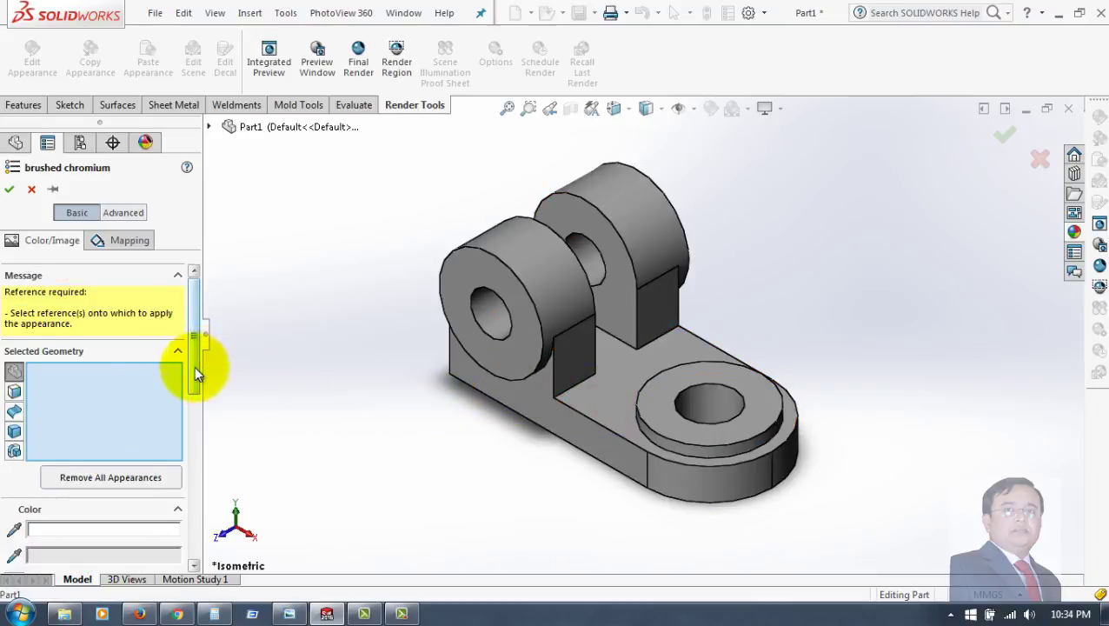
drag(196, 374, 193, 452)
click(611, 391)
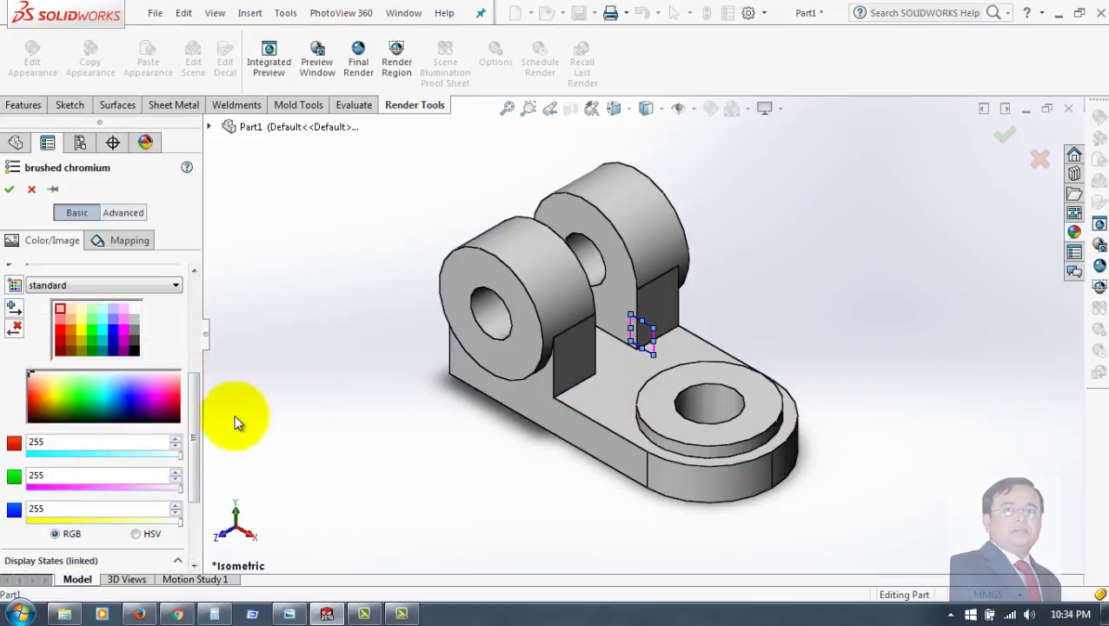
click(102, 309)
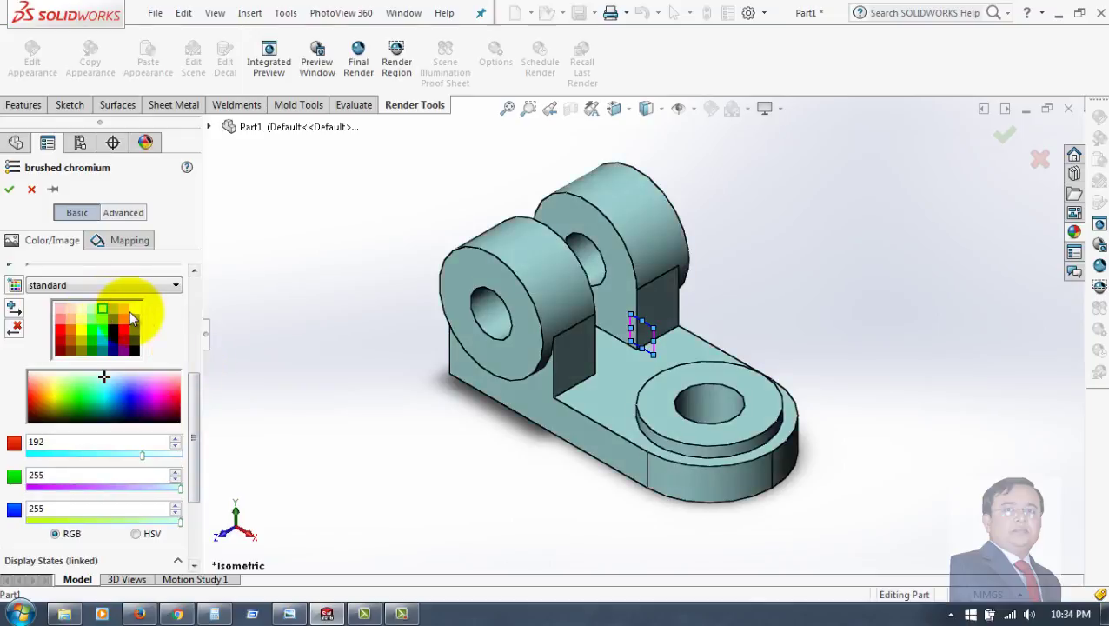
click(135, 319)
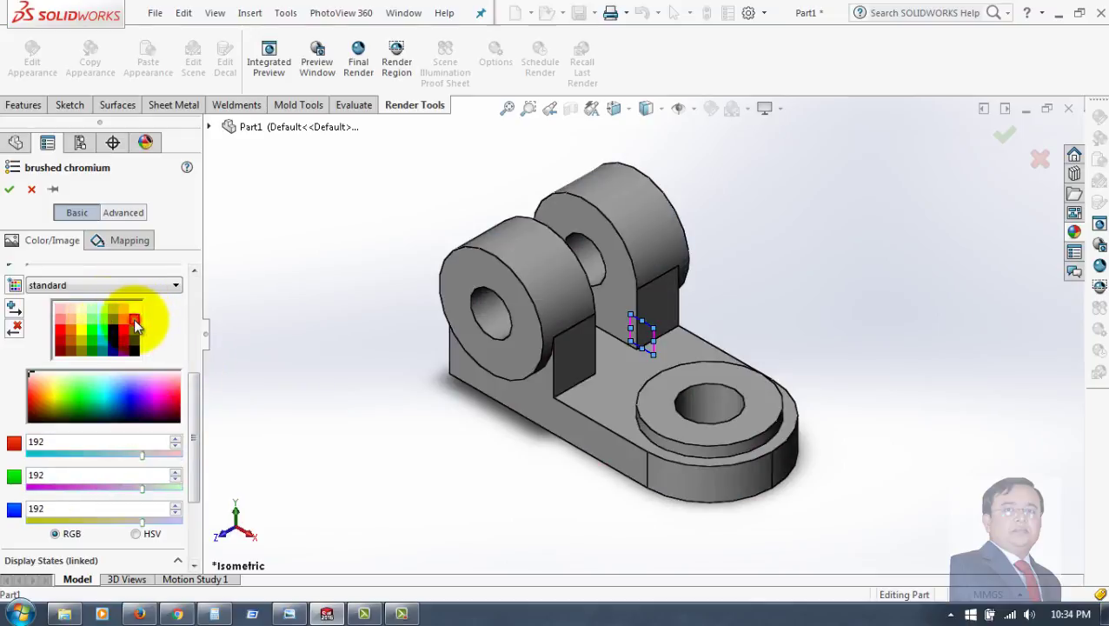
click(9, 188)
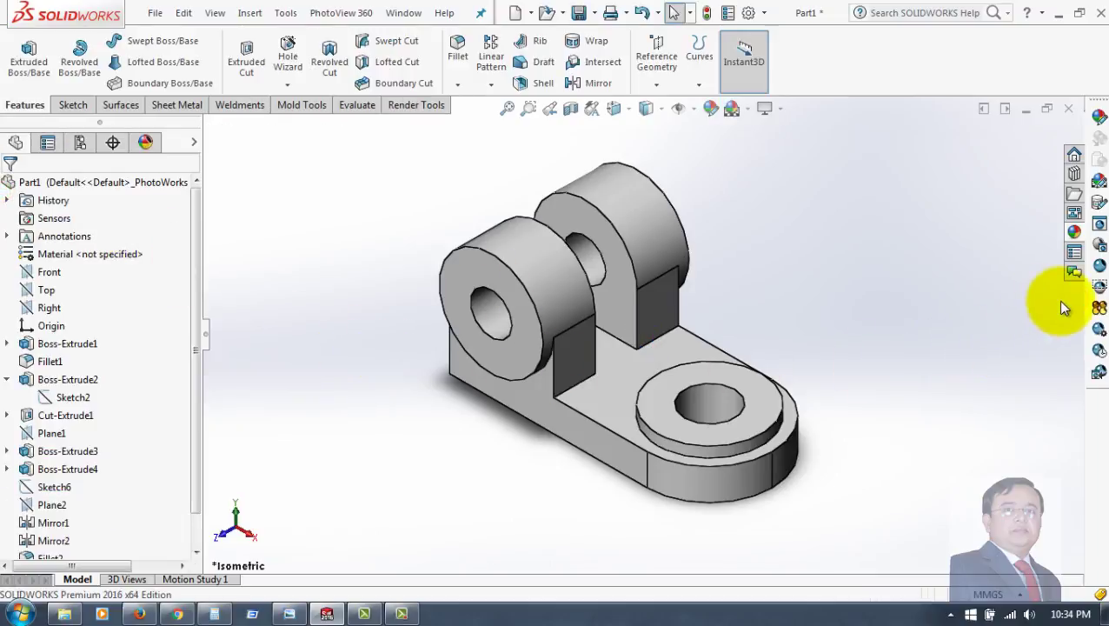
Collapse the FeatureManager panel and zoom so the bracket fills the graphics area
click(207, 336)
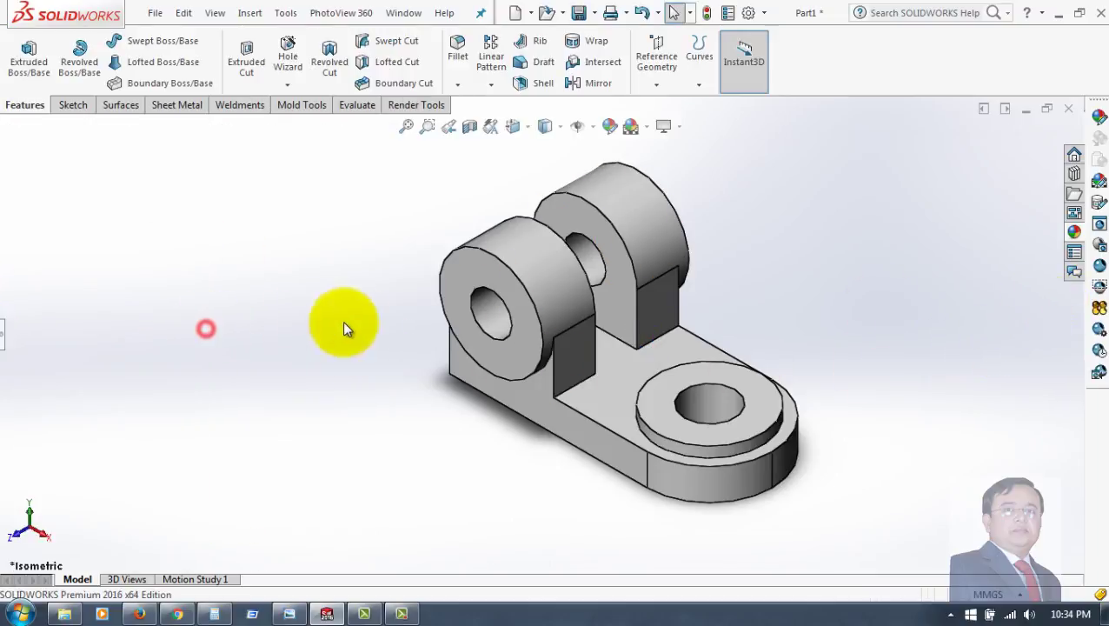
scroll(428, 323, down, 2)
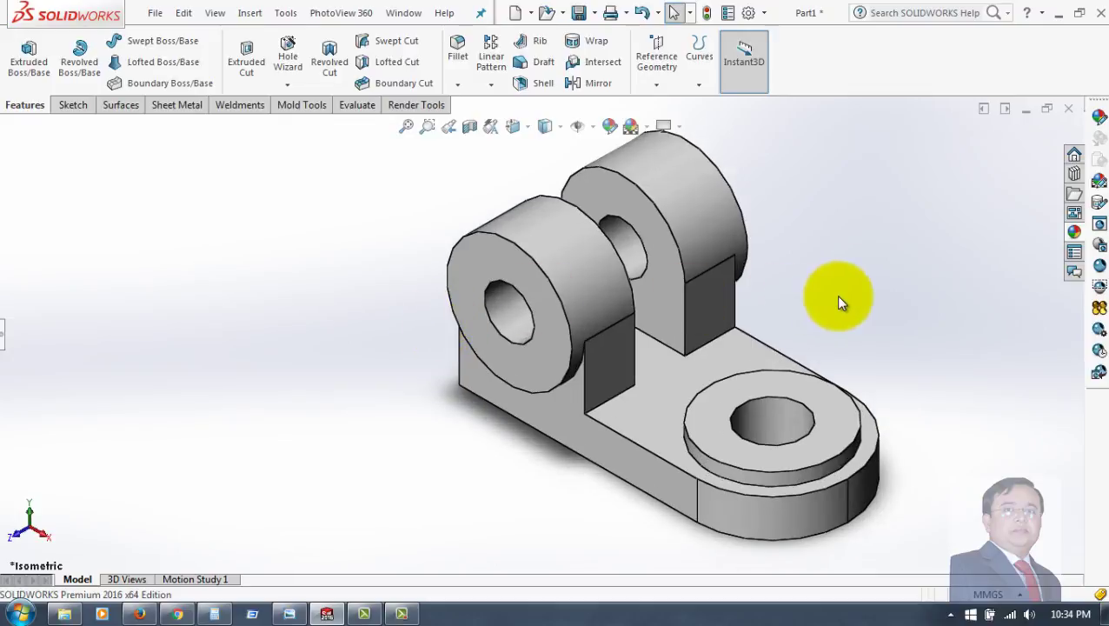
scroll(839, 302, up, 2)
scroll(838, 302, up, 1)
scroll(838, 301, down, 3)
scroll(567, 351, up, 1)
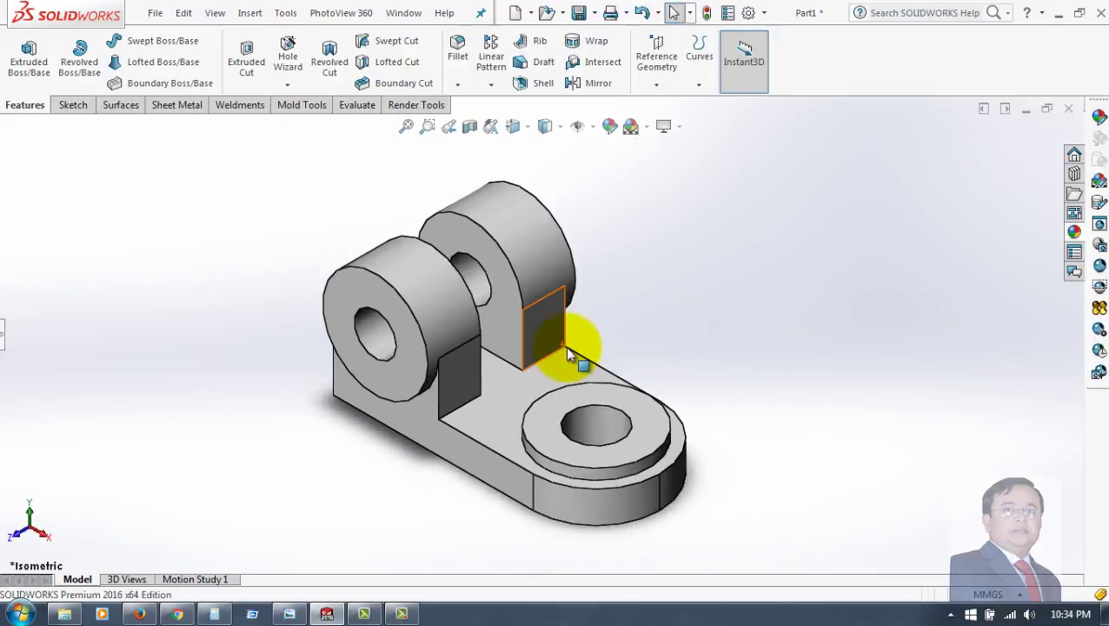
scroll(566, 352, down, 2)
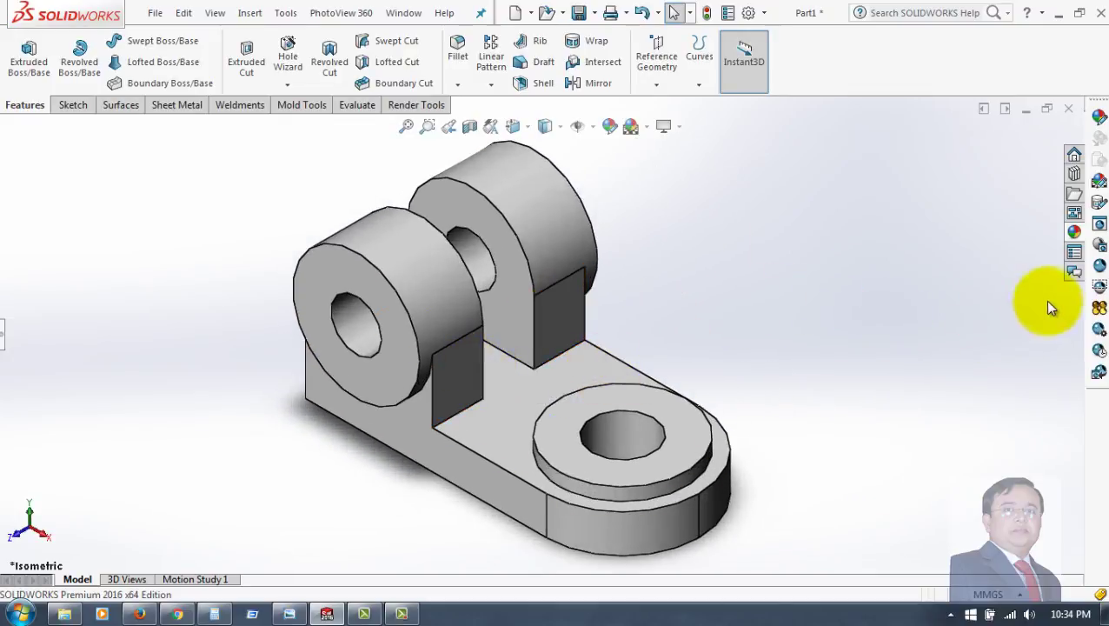
Launch the PhotoView 360 Final Render with perspective view turned on
click(1088, 266)
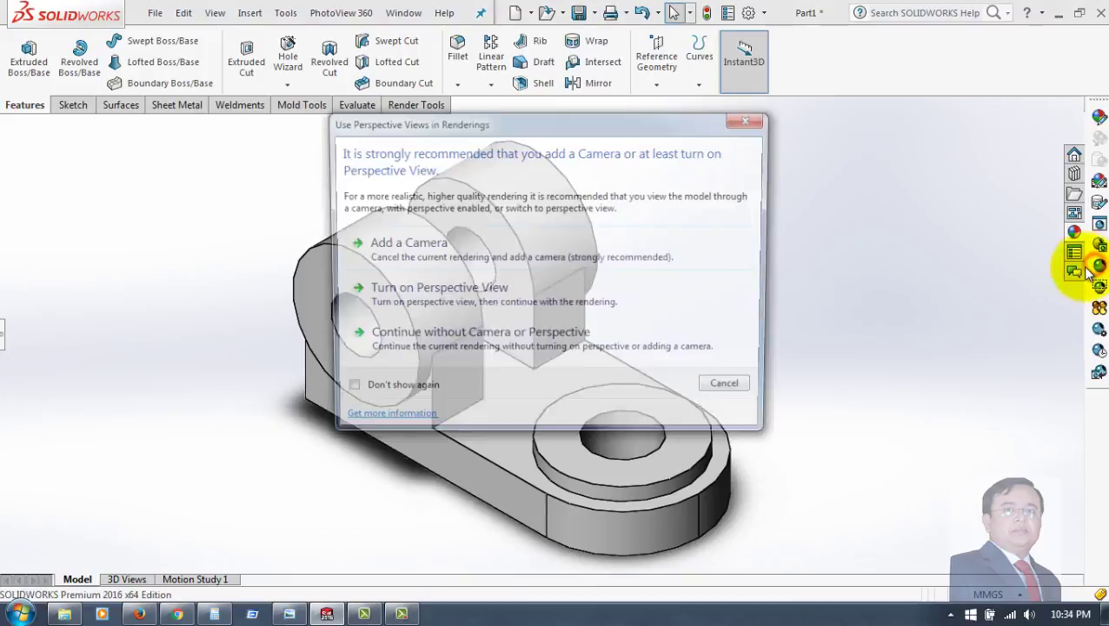
click(469, 302)
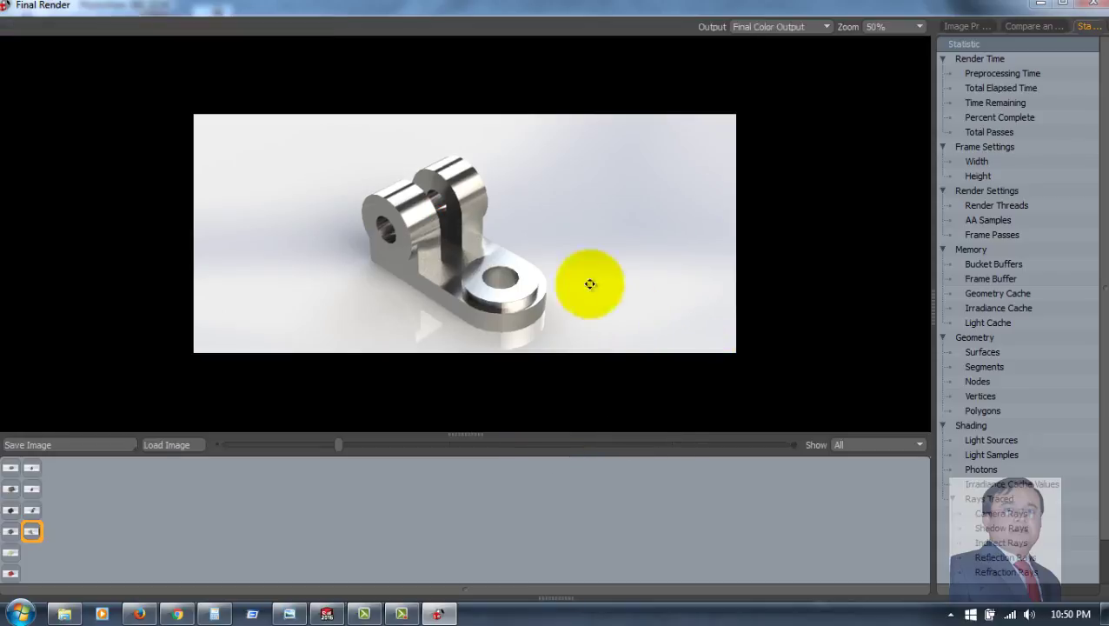
Zoom and pan the chrome render to inspect it close up, then save the image
scroll(539, 258, up, 2)
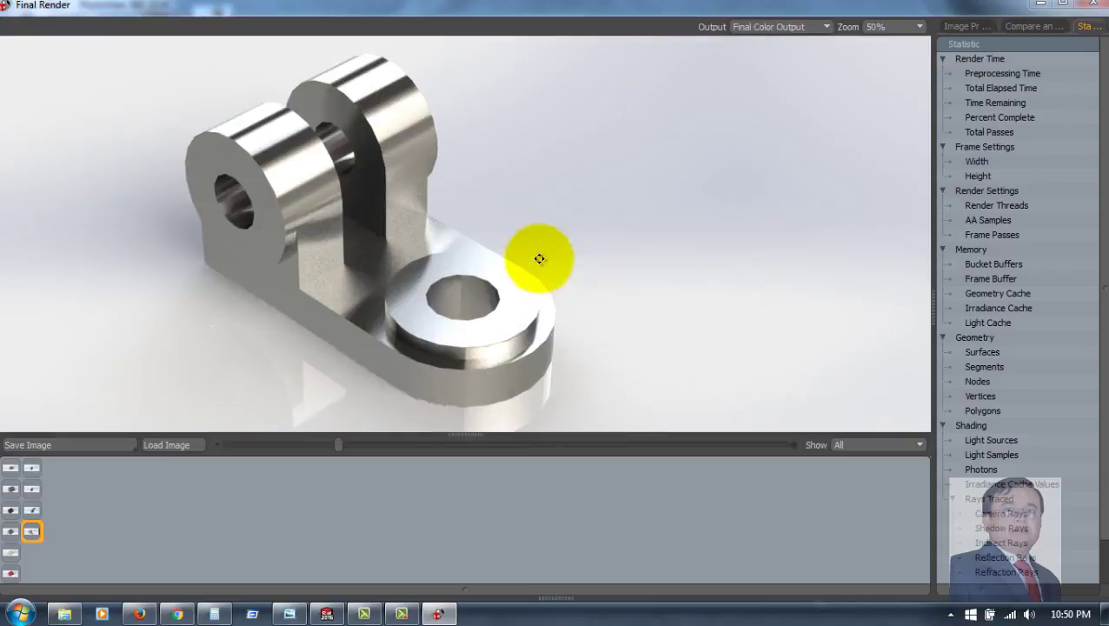
middle_drag(539, 258, 538, 276)
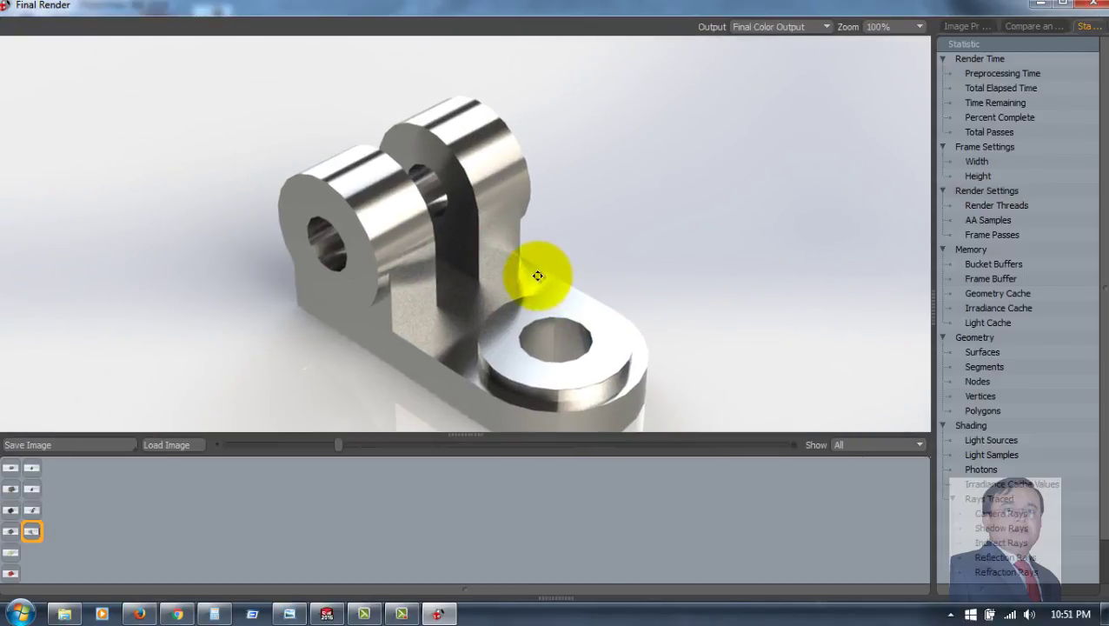
middle_drag(525, 287, 512, 254)
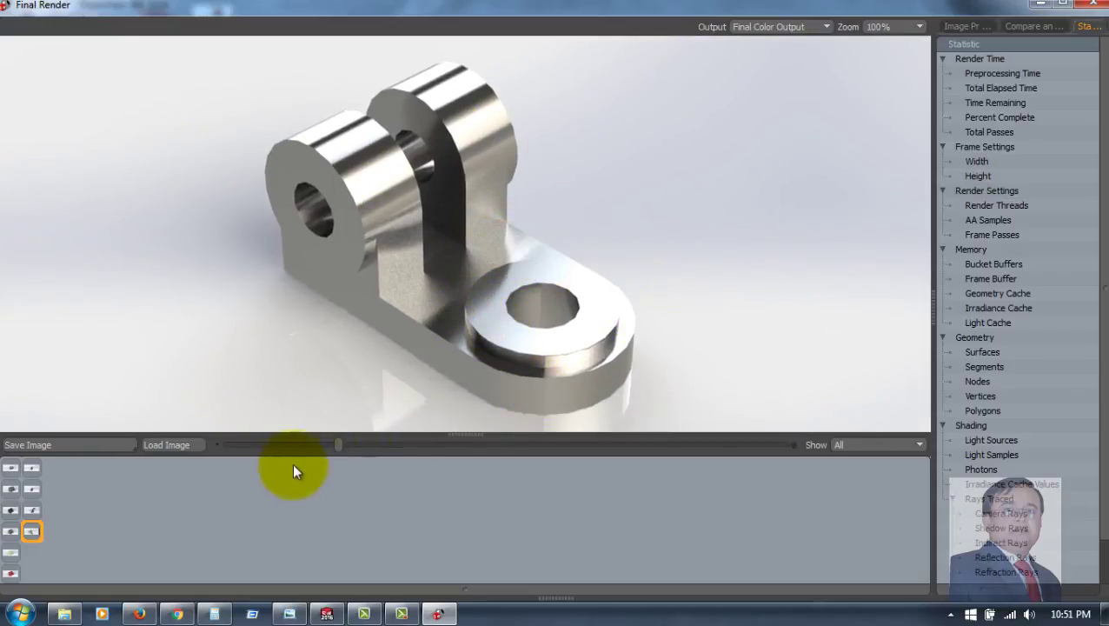
click(75, 445)
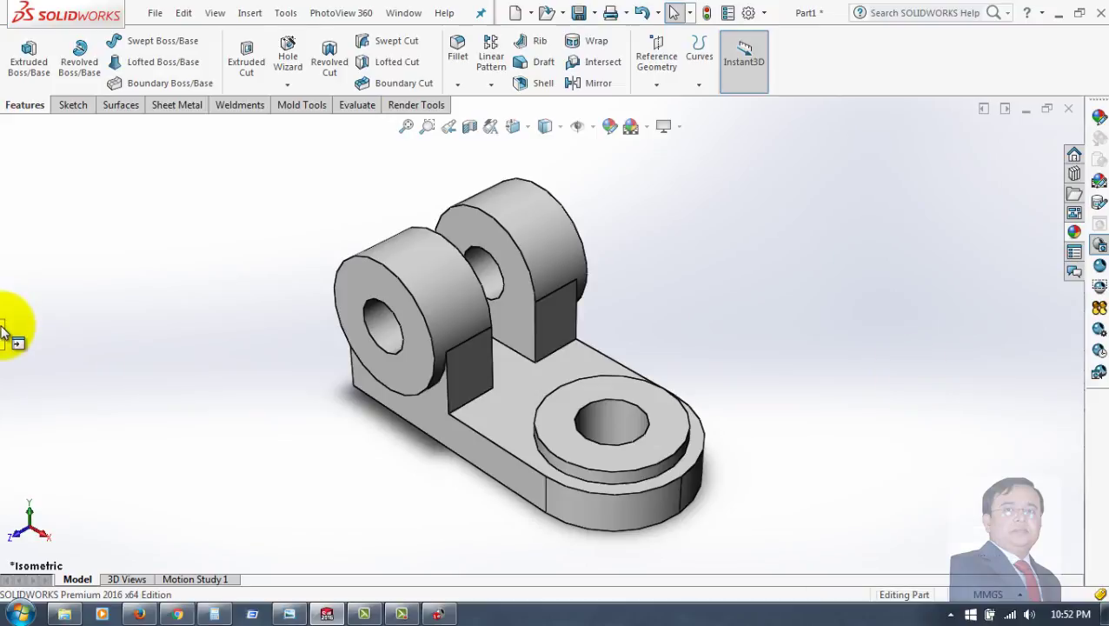
Build a 10-second Rotate model animation in Motion Study 1 and play it
click(209, 580)
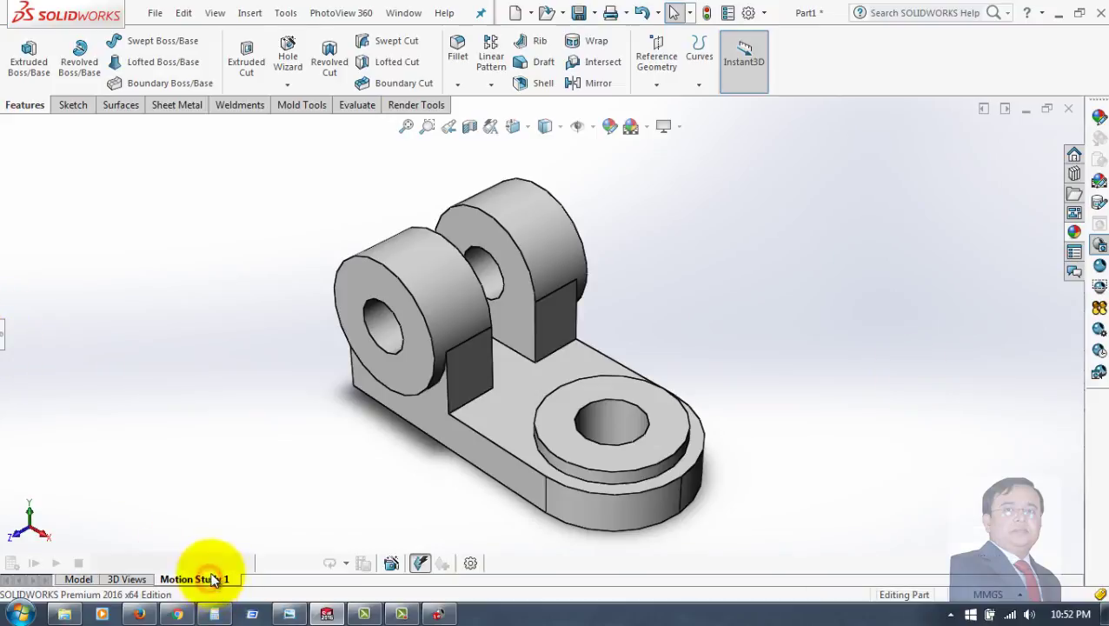
click(391, 565)
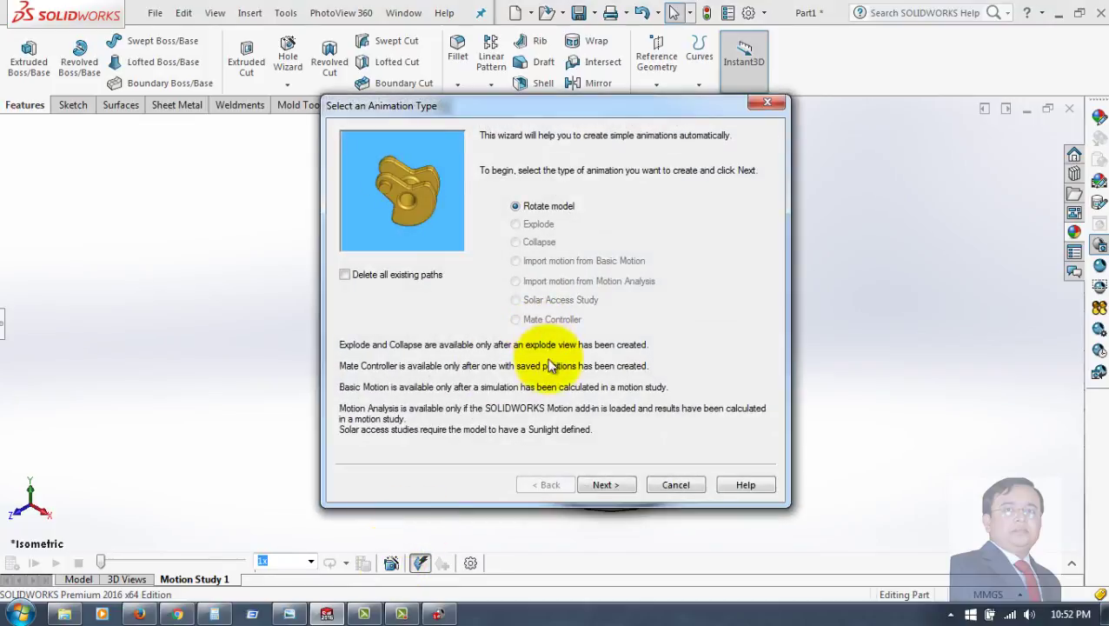
click(626, 487)
click(626, 487)
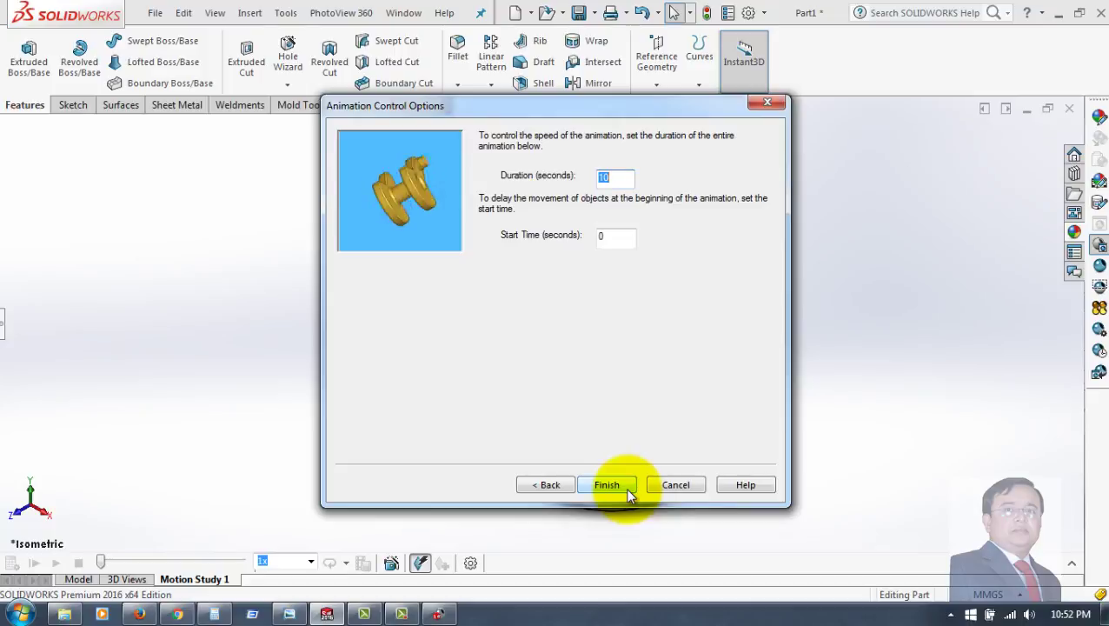
click(626, 489)
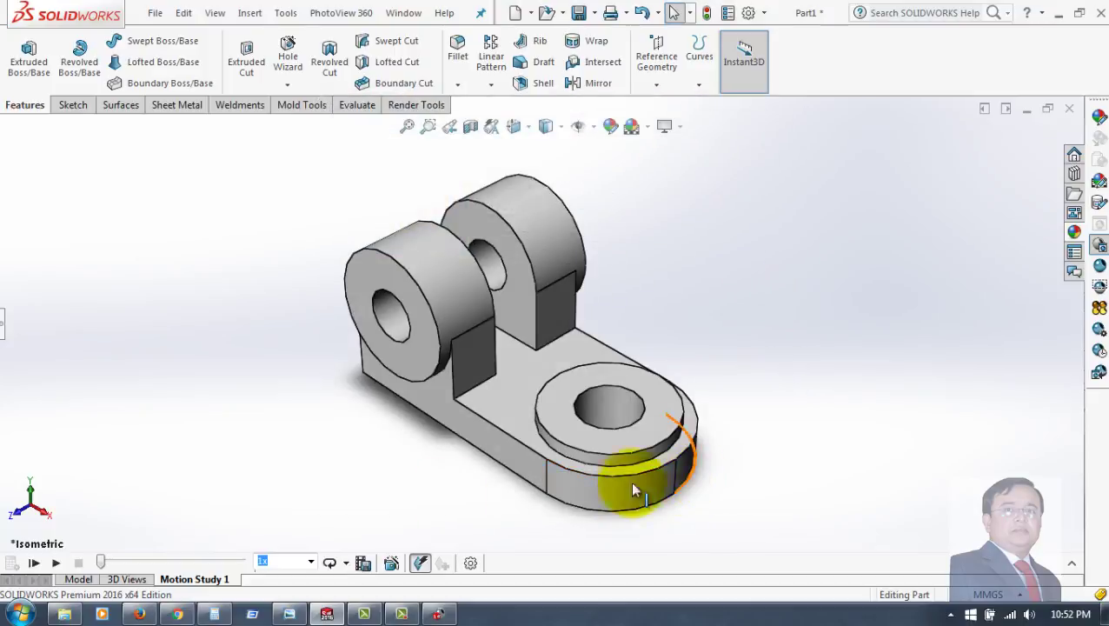
click(32, 563)
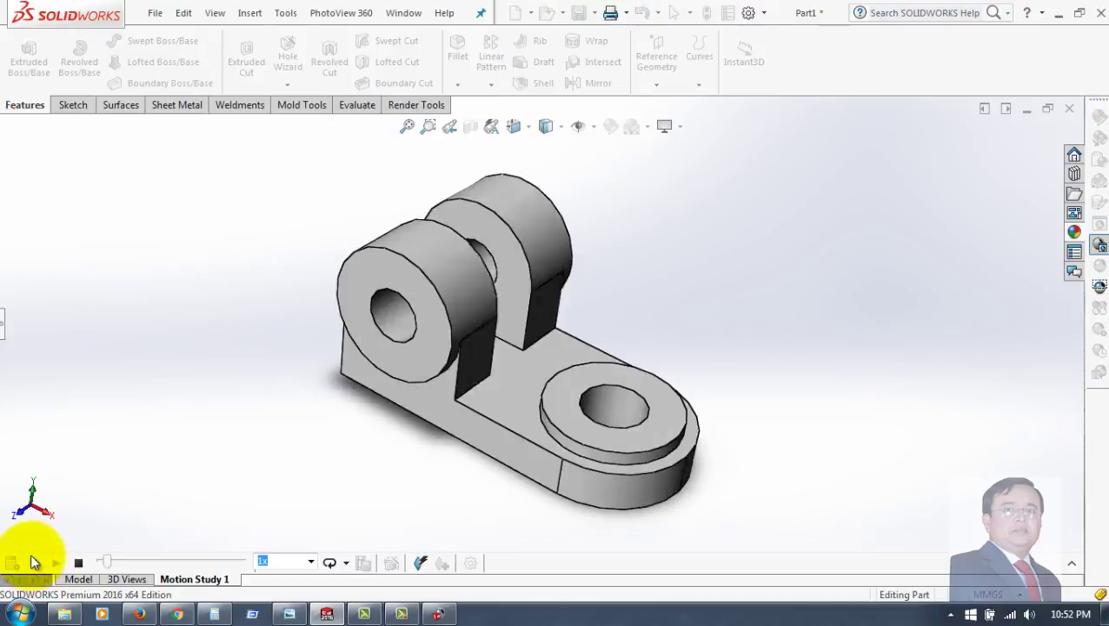